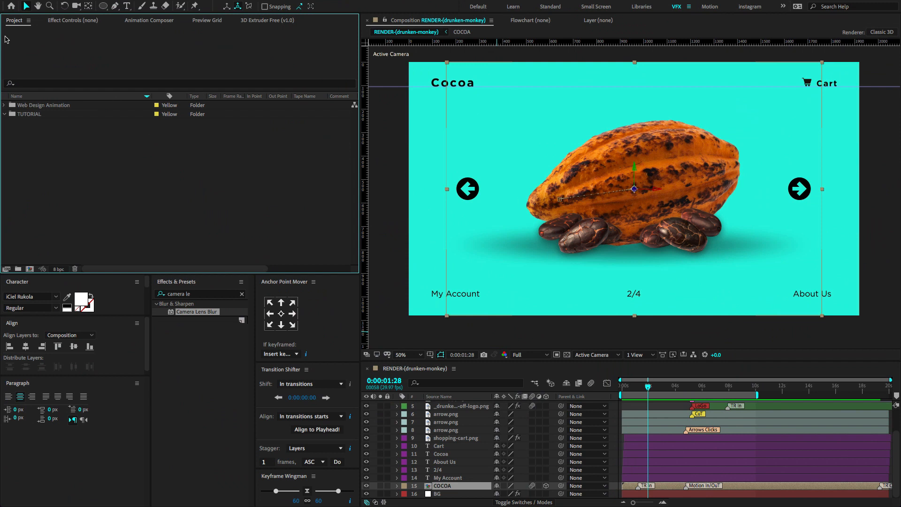
Create a composition named MAIN RENDER with the Custom preset at 1920 x 1080 px.
left_click(29, 269)
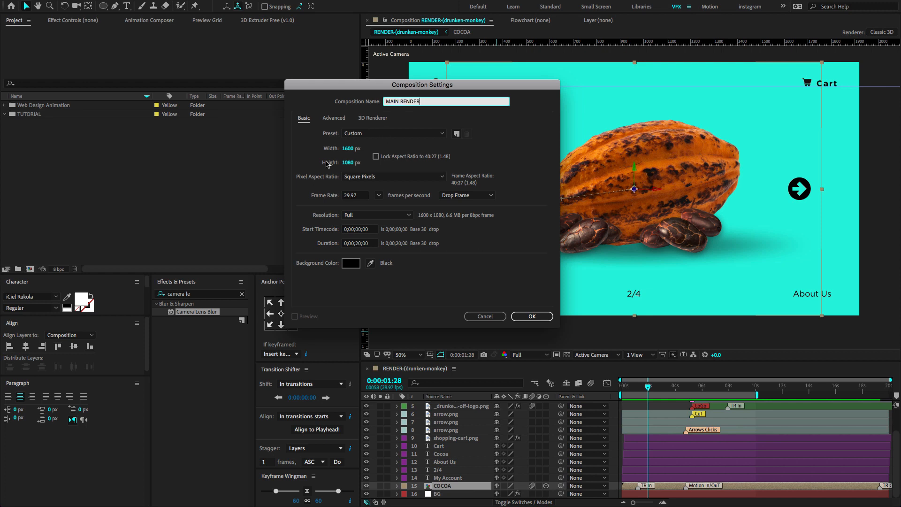
left_click(371, 133)
left_click(362, 141)
left_click(350, 148)
type("1920")
left_click(347, 162)
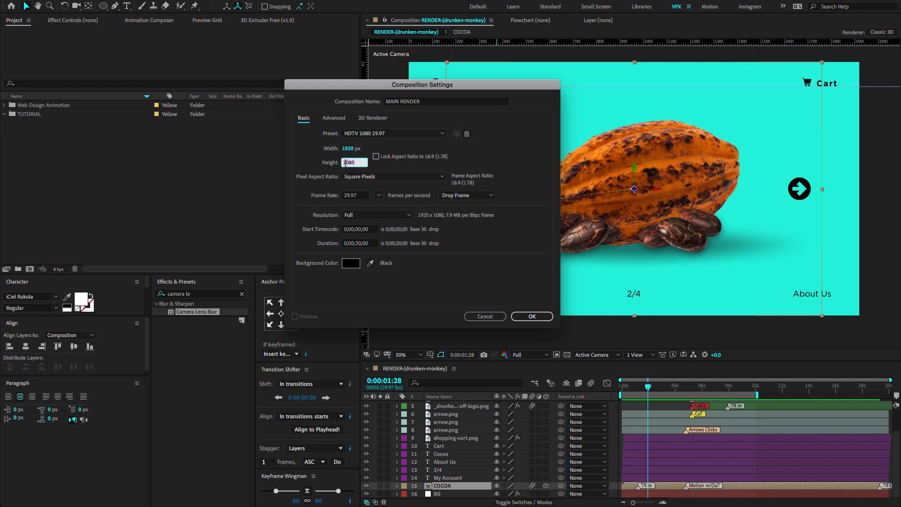
left_click(380, 134)
left_click(378, 141)
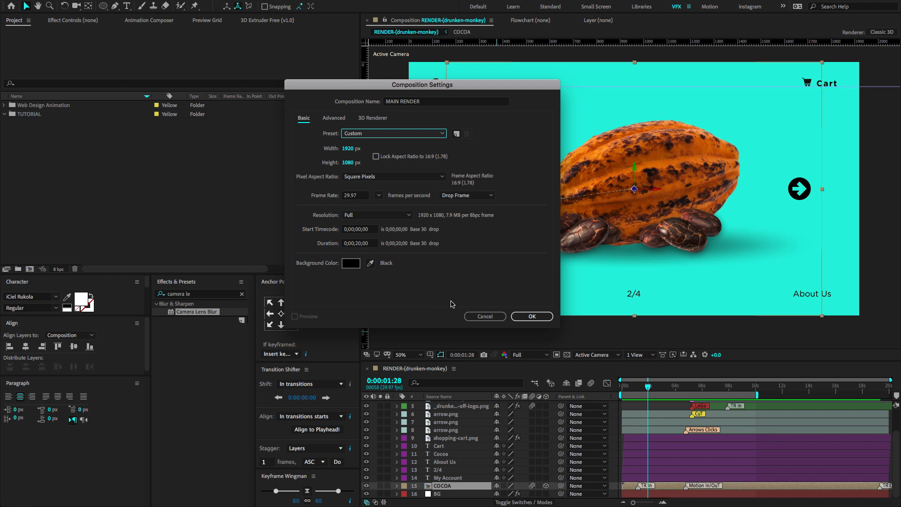
left_click(524, 316)
Move the MAIN RENDER composition into the TUTORIAL folder, leaving the Web Design Animation folder collapsed.
left_click(21, 115)
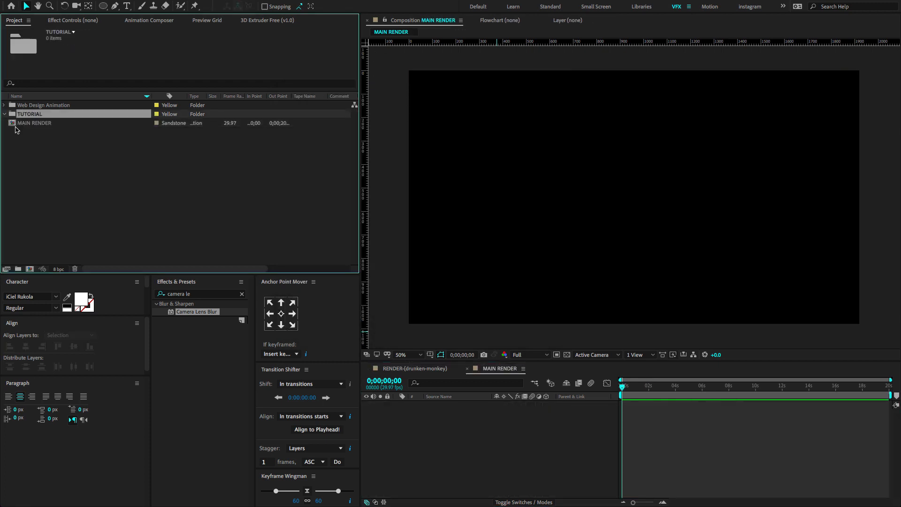
left_click_drag(14, 125, 30, 113)
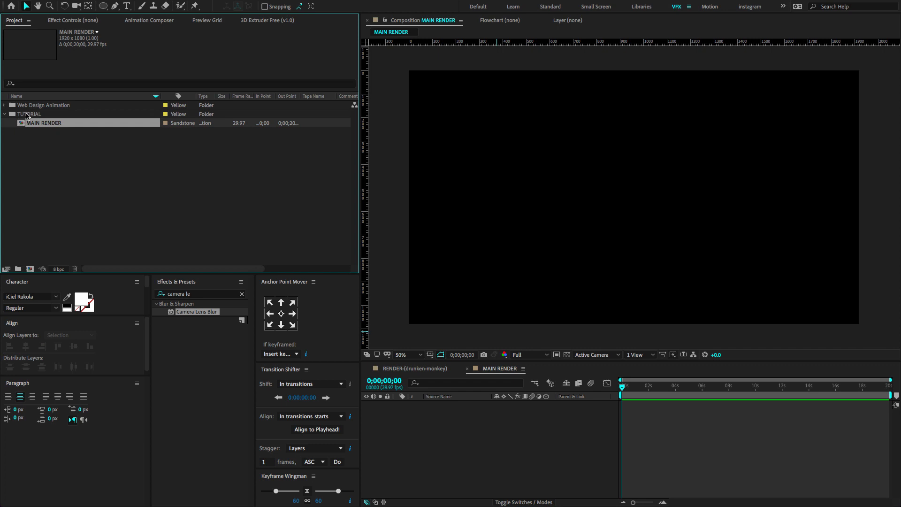
left_click(5, 106)
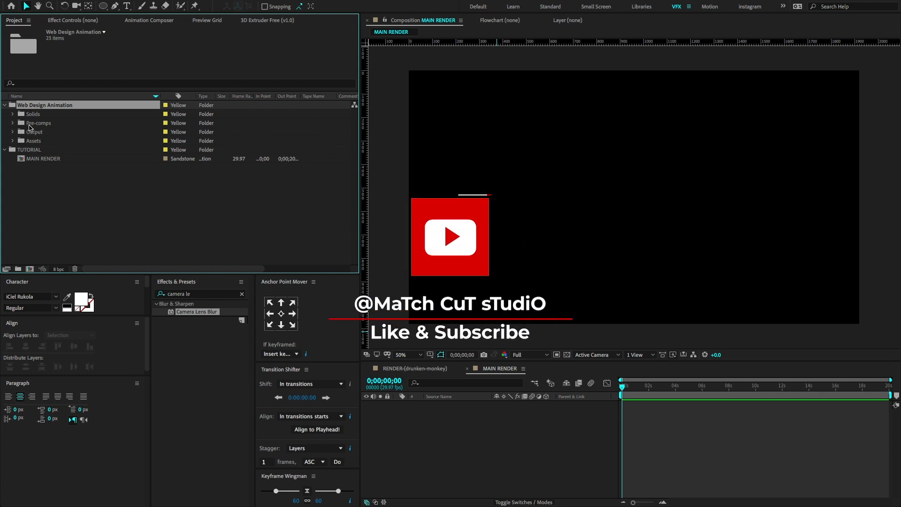
left_click(4, 105)
left_click(30, 114)
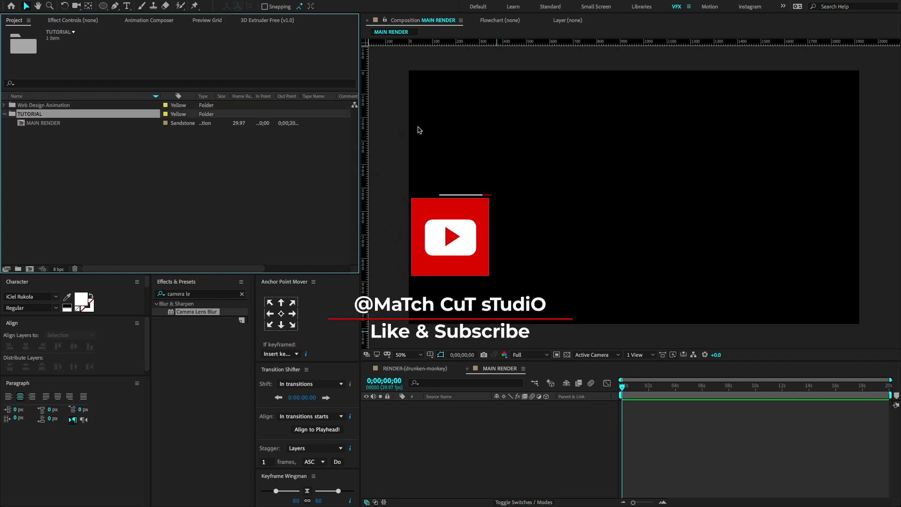
Add a solid named bg at the composition's size to MAIN RENDER.
right_click(573, 132)
mouse_move(592, 137)
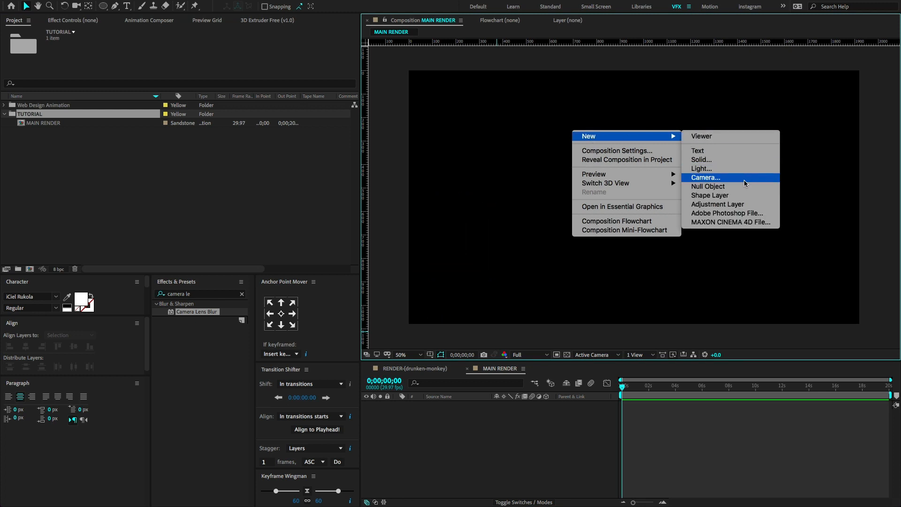
left_click(702, 160)
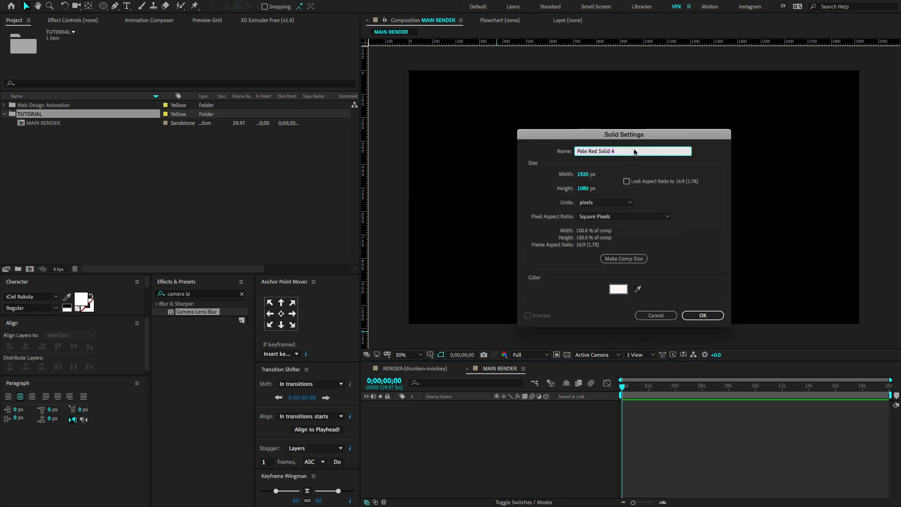
type("bg")
left_click(623, 258)
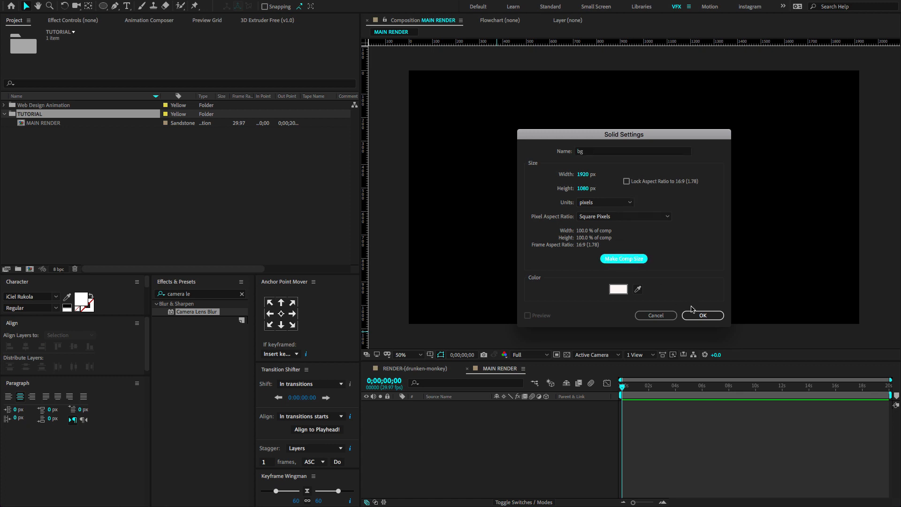
left_click(700, 315)
Find the Fill effect and apply it to the bg solid.
left_click(203, 299)
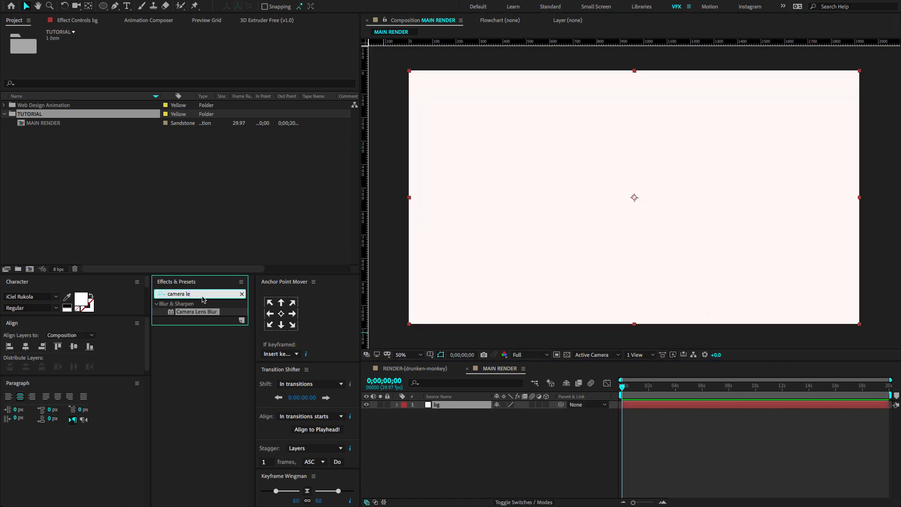
key("ctrl+a")
type("FILL")
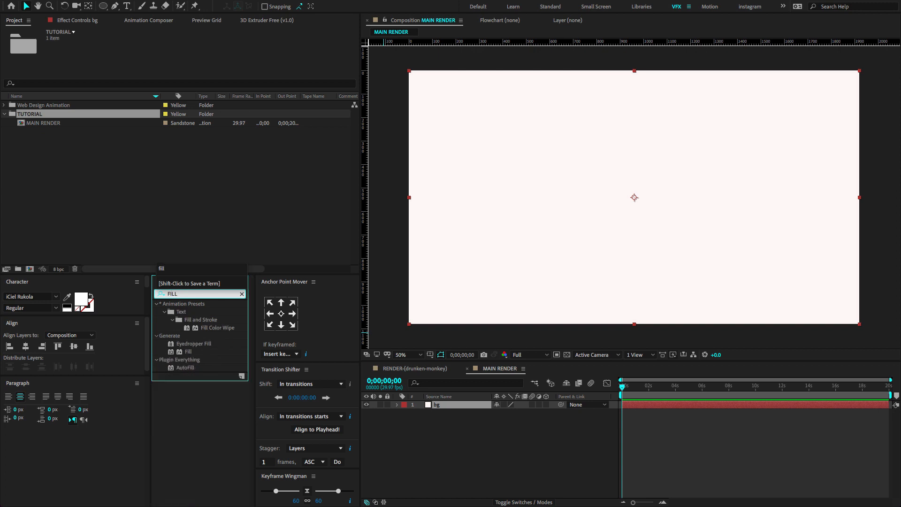
left_click_drag(188, 352, 454, 405)
Set the bg solid's fill color to turquoise 3BEFE2 and lock the layer.
left_click(192, 65)
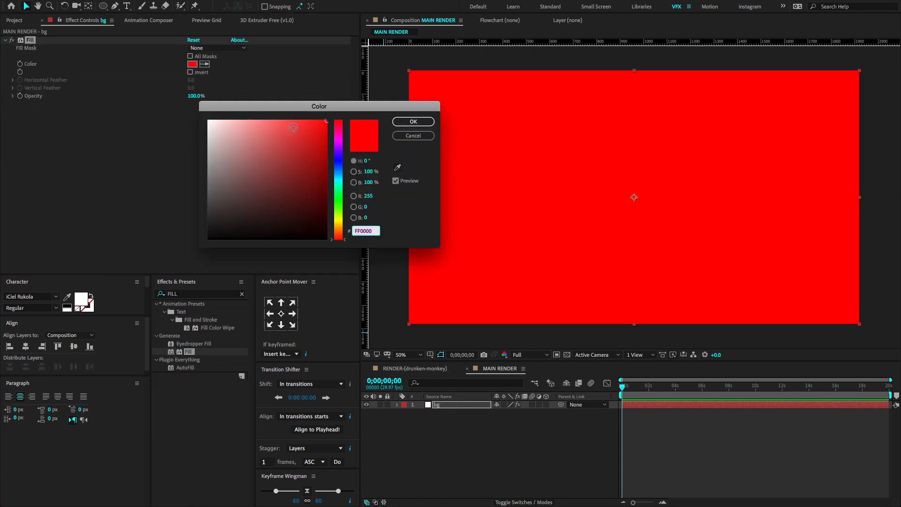
left_click(298, 128)
left_click(338, 180)
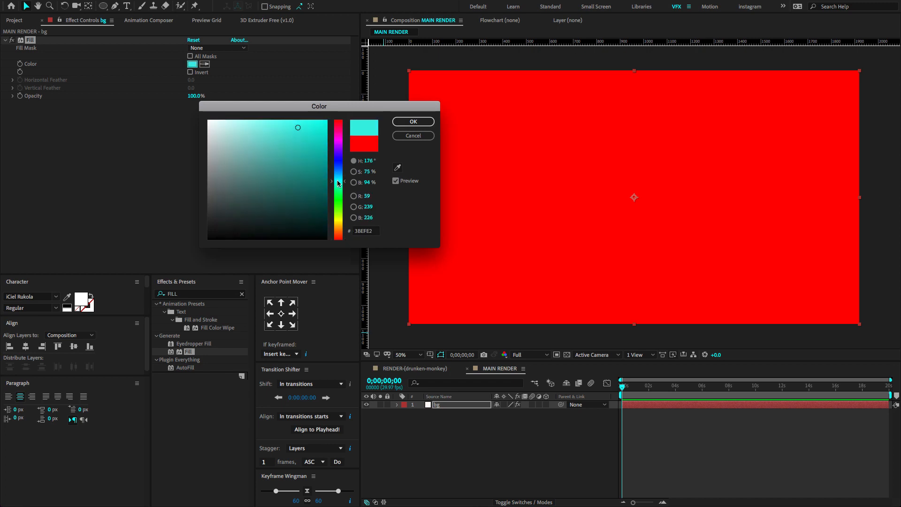
left_click(401, 125)
left_click(446, 427)
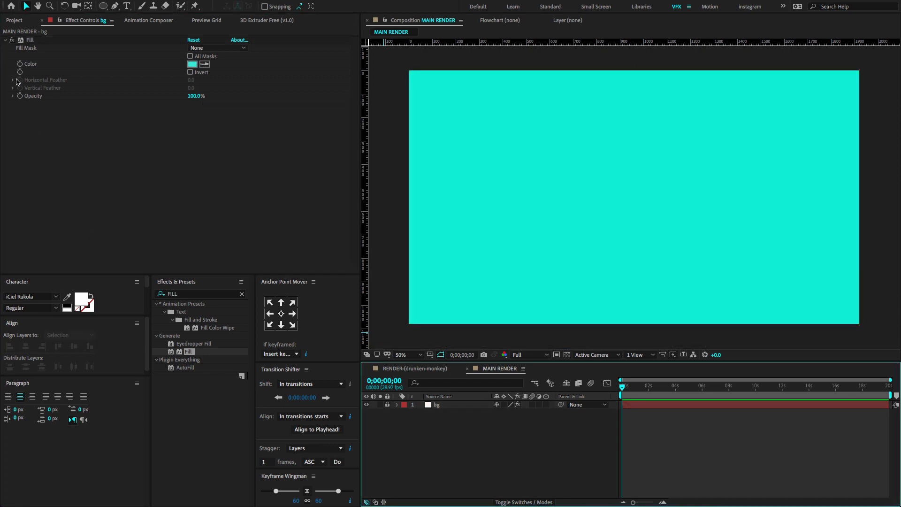
Place AdobeStock_543169310.png and AdobeStock_360614817.png from the Assets folder in MAIN RENDER, above the bg layer.
left_click(13, 20)
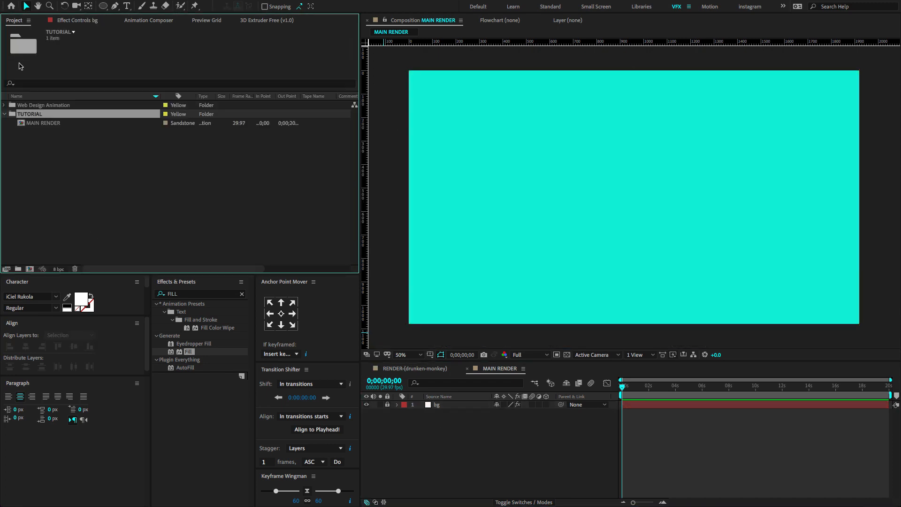
left_click(5, 113)
left_click(4, 105)
left_click(12, 141)
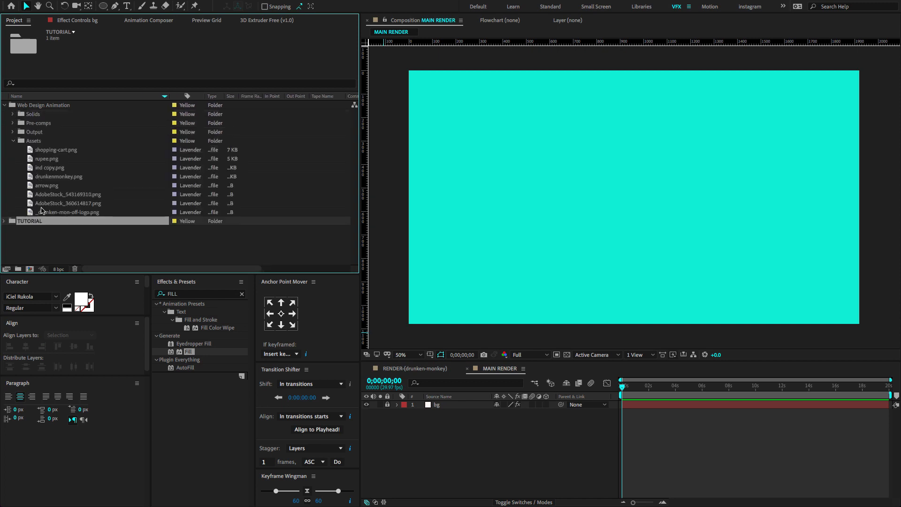
left_click(41, 211)
left_click(42, 203)
left_click(41, 194)
left_click(41, 204, "shift")
left_click_drag(41, 205, 435, 403)
Scale the cocoa pod and cocoa beans images to 10%.
key("s")
left_click_drag(508, 413, 462, 424)
left_click(397, 404)
left_click(462, 412)
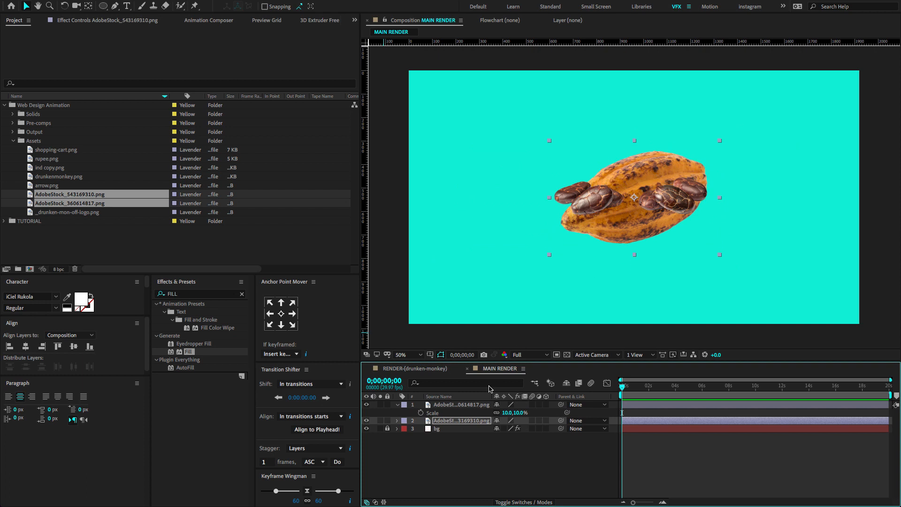
Move the cocoa beans image straight down to the base of the cocoa pod.
left_click(456, 406)
key("shift+Down")
key("shift+Down")
key("shift+Down")
key("shift+Down")
key("shift+Down")
key("shift+Down")
key("shift+Down")
key("shift+Down")
left_click(397, 405)
Pre-compose the two image layers as COCOA, moving all attributes into the new composition.
left_click(451, 411, "shift")
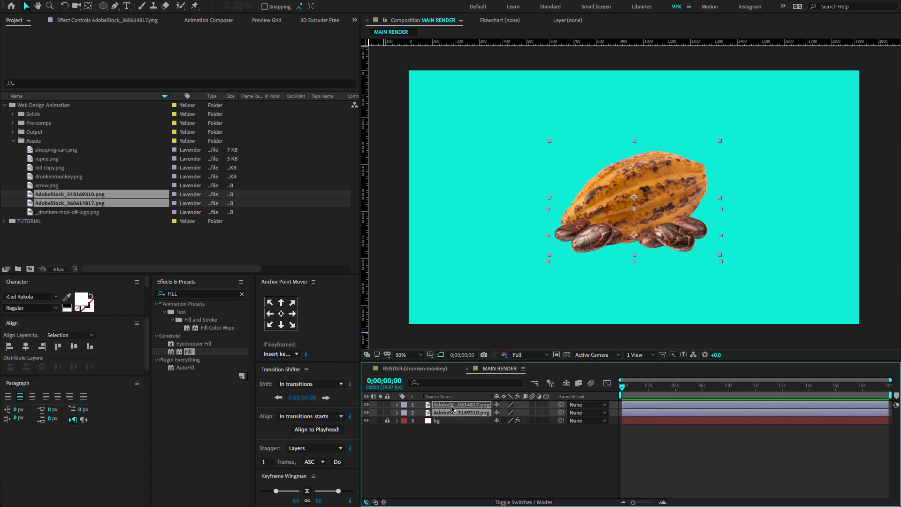
right_click(451, 408)
left_click(475, 464)
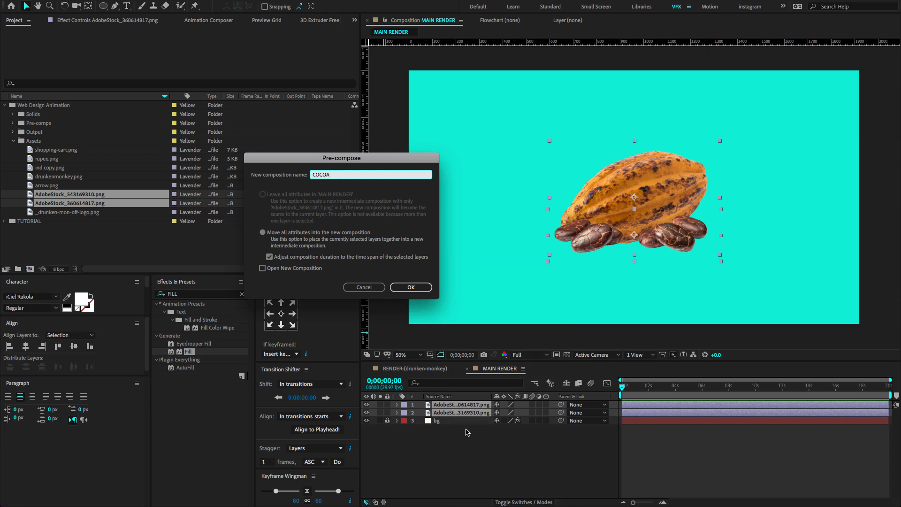
left_click(411, 287)
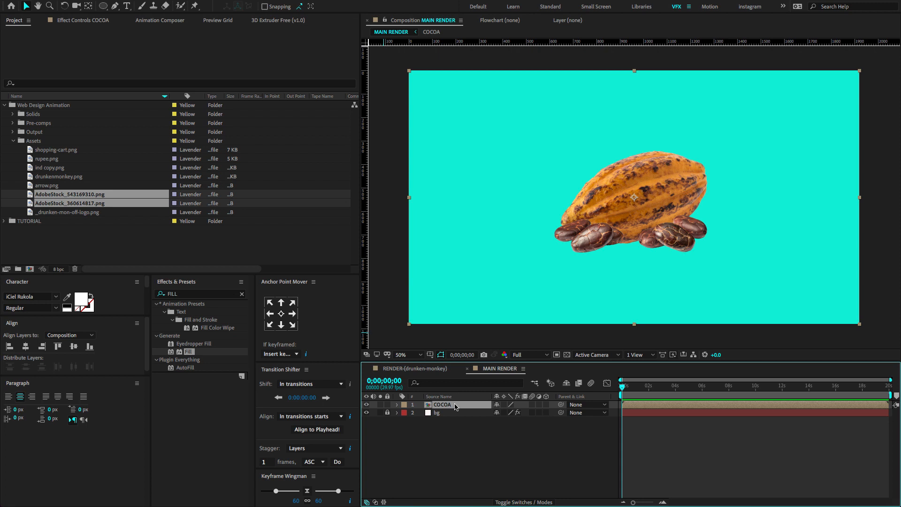
Open the COCOA composition and set its width to 1600 px.
double_click(455, 407)
left_click(141, 5)
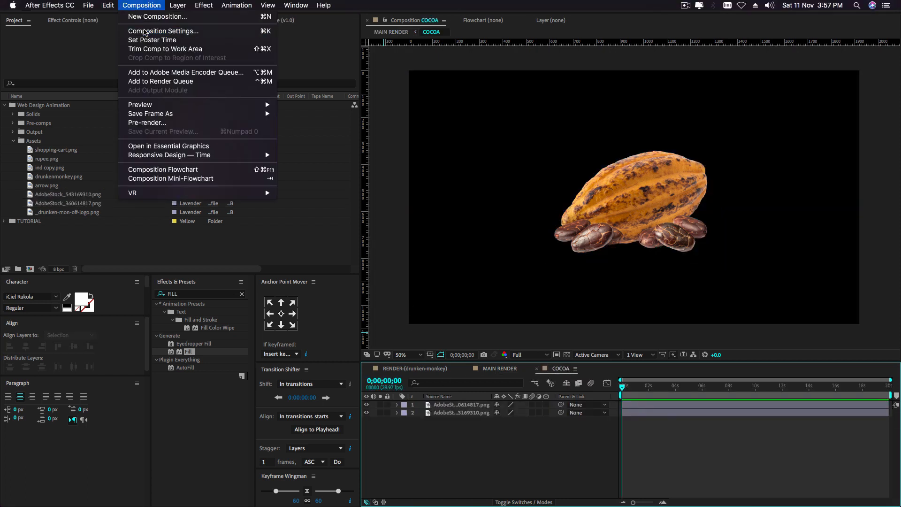
left_click(145, 32)
left_click(347, 149)
type("1600")
left_click(526, 316)
Add a light gray 1600 x 1080 px solid to COCOA as a background behind the images.
left_click(459, 412)
left_click(449, 436)
right_click(454, 434)
mouse_move(491, 404)
left_click(583, 426)
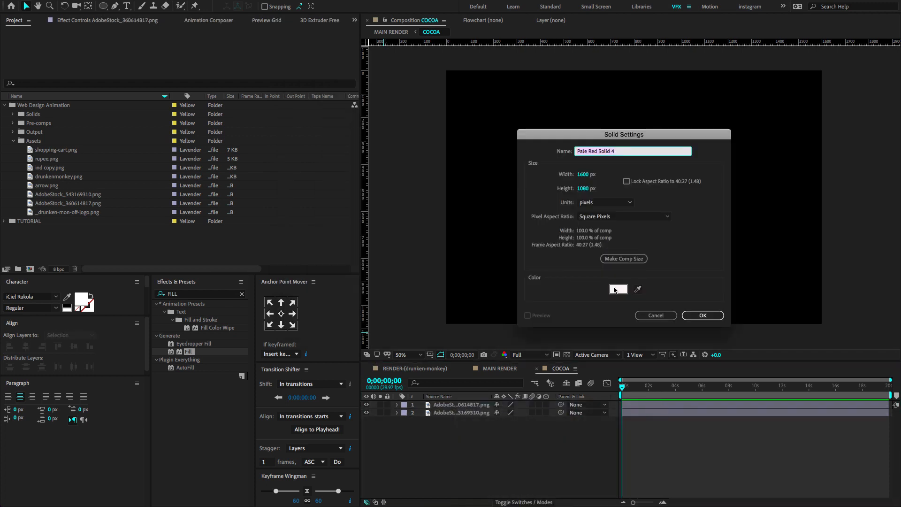
left_click(614, 290)
left_click(411, 123)
key("Return")
Scale the cocoa beans image in COCOA to 7%.
left_click(458, 412)
left_click(459, 405)
key("s")
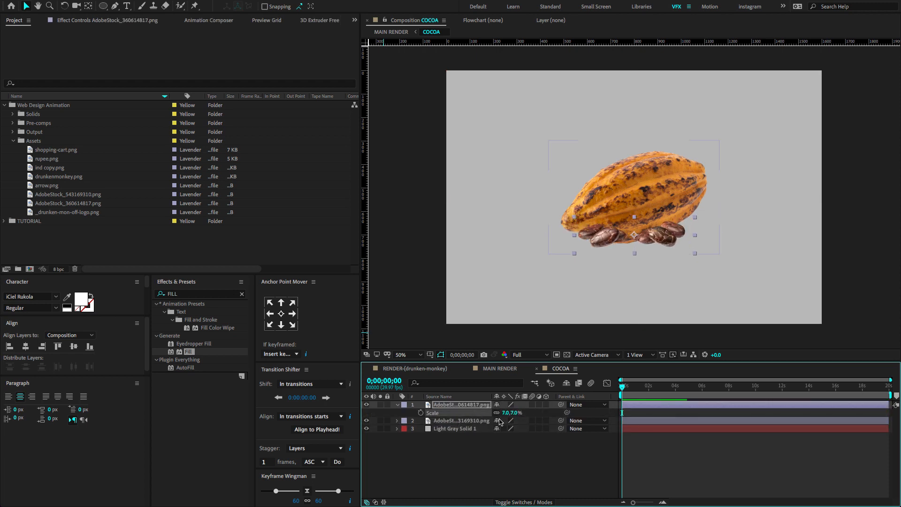
Rotate the cocoa pod image slightly clockwise and collapse the layers' open properties.
left_click(460, 420)
key("r")
left_click_drag(498, 428, 509, 428)
left_click(398, 405)
left_click(398, 412)
left_click(482, 441)
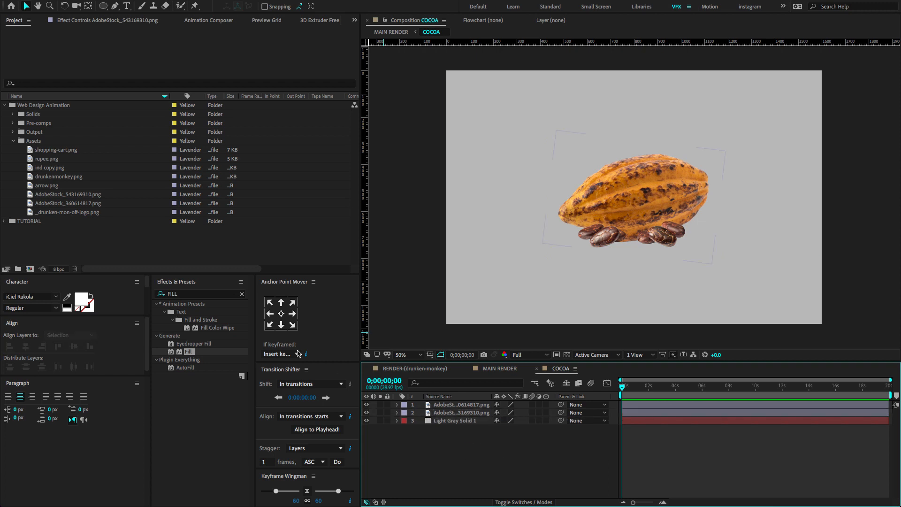
Find the Drop Shadow effect and apply it to the cocoa beans layer.
left_click(211, 295)
key("BackSpace")
key("BackSpace")
key("BackSpace")
key("BackSpace")
type("drop s")
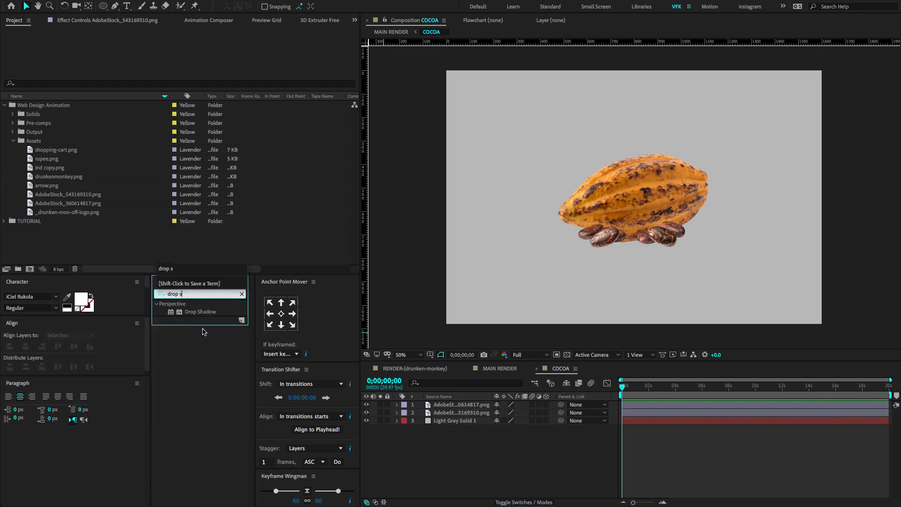
left_click_drag(202, 316, 457, 405)
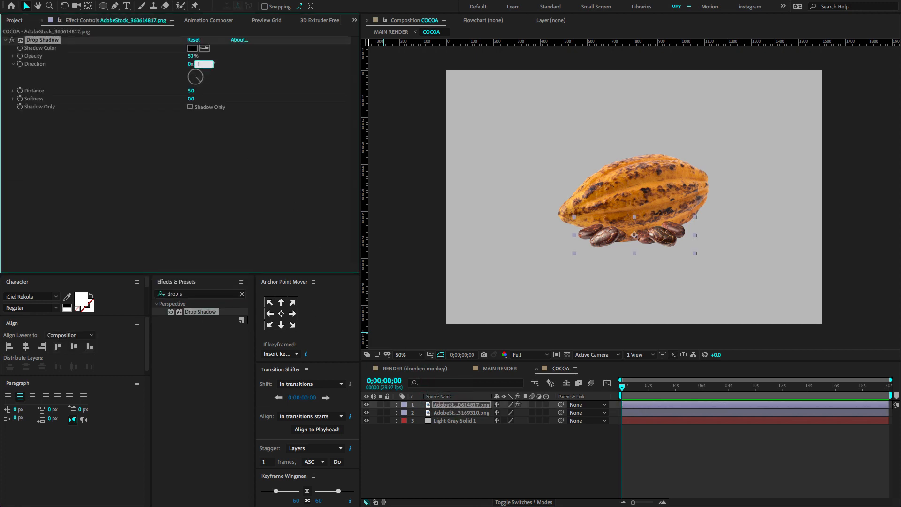
Set the beans' drop shadow direction to 180°, distance to 79 and softness to 600.
left_click_drag(205, 89, 230, 89)
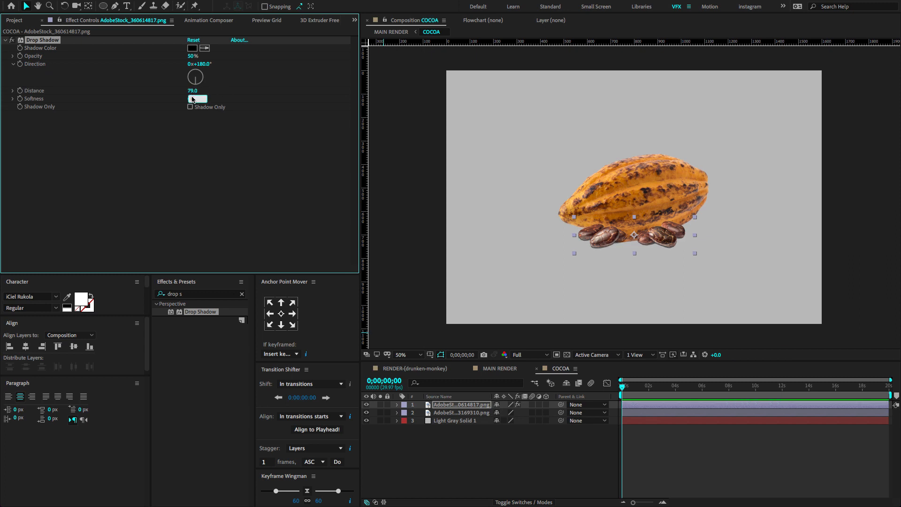
type("600")
key("Return")
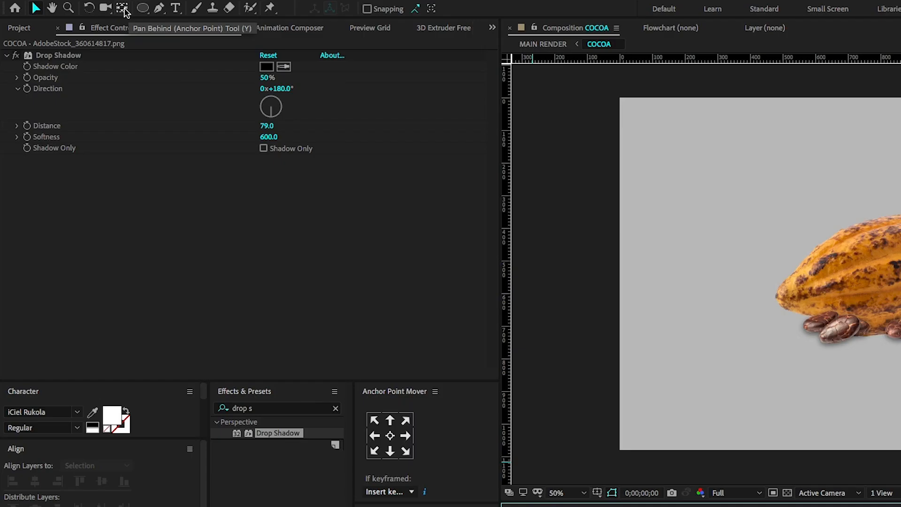
Draw a thin, wide ellipse with solid black fill and no stroke below the cocoa pod and beans.
left_click(100, 7)
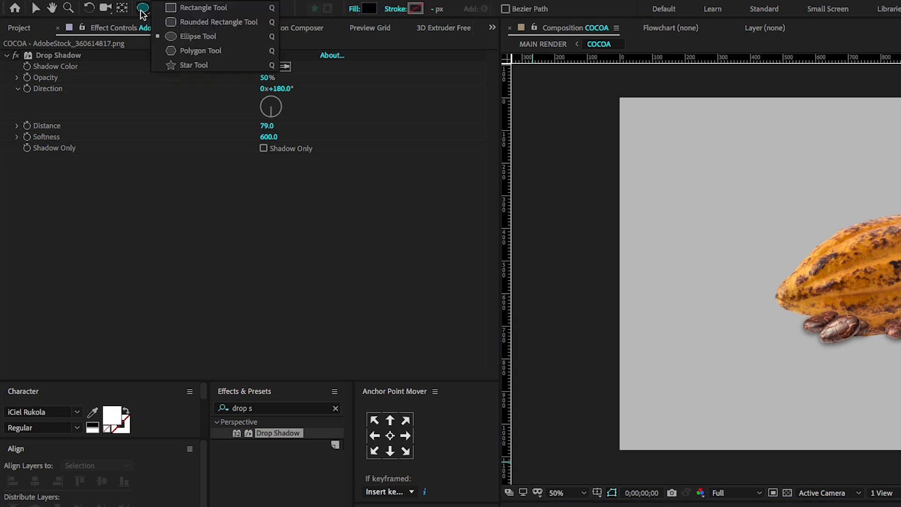
left_click(172, 36)
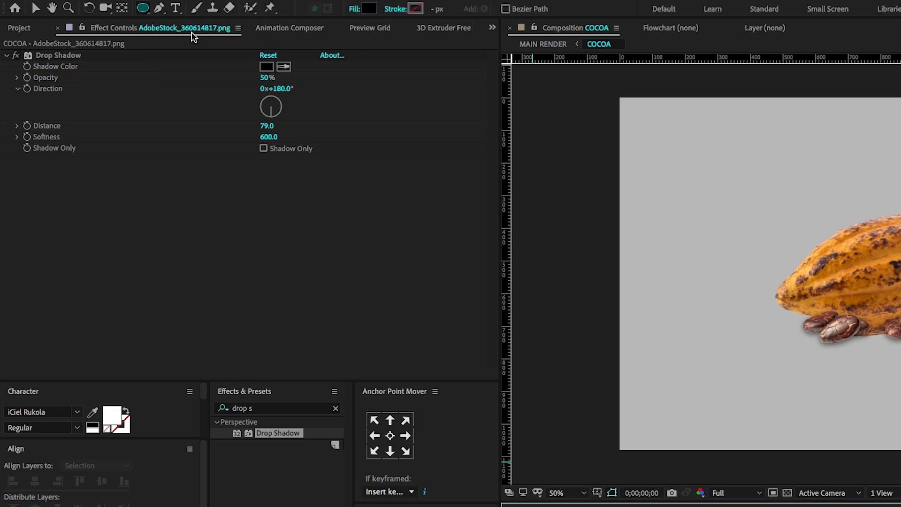
left_click(356, 9)
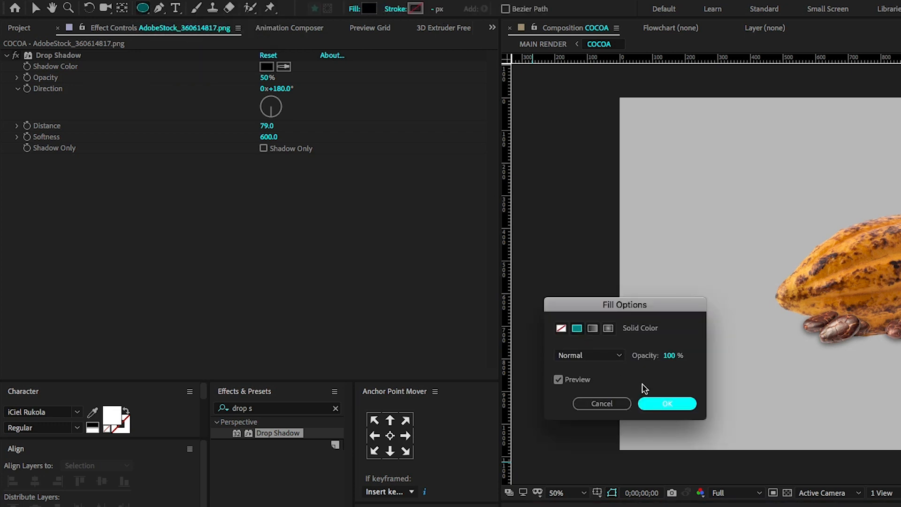
key("Return")
left_click(402, 11)
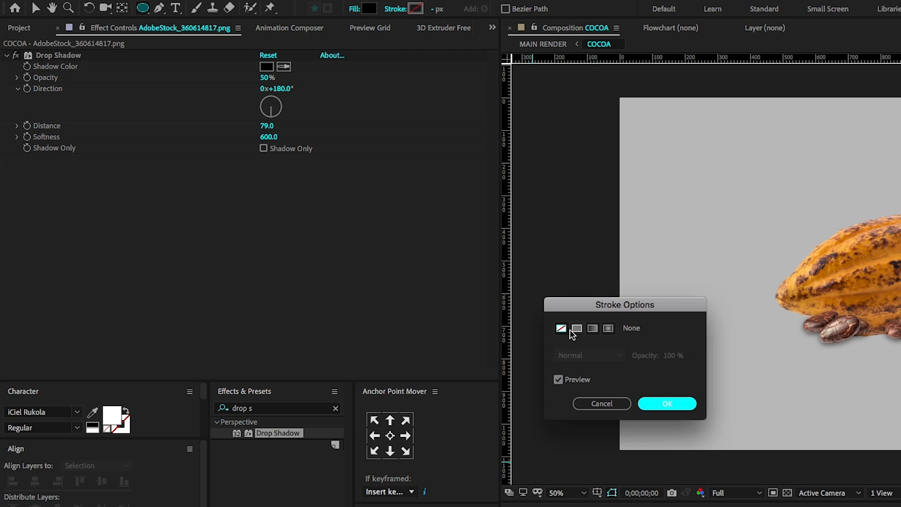
left_click(659, 402)
left_click(371, 9)
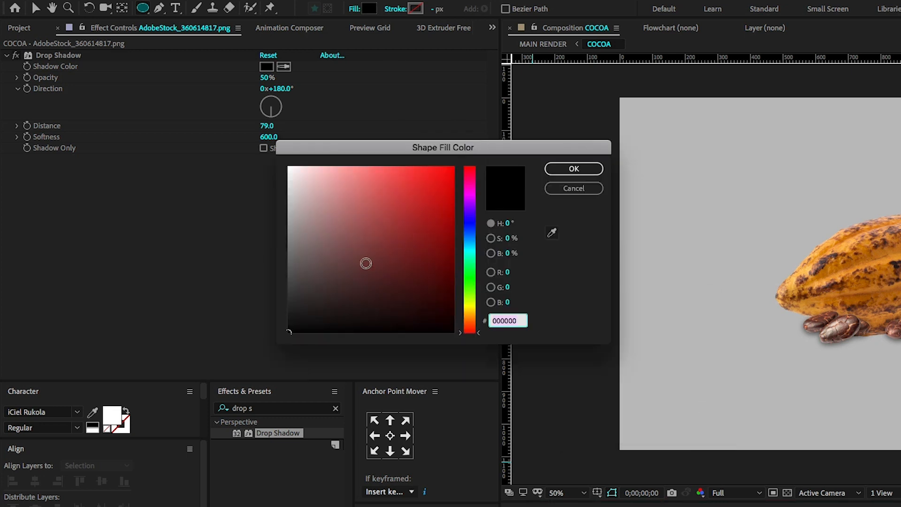
left_click(573, 169)
mouse_move(543, 263)
left_mouse_down()
mouse_move(747, 276)
mouse_move(732, 274)
left_mouse_up()
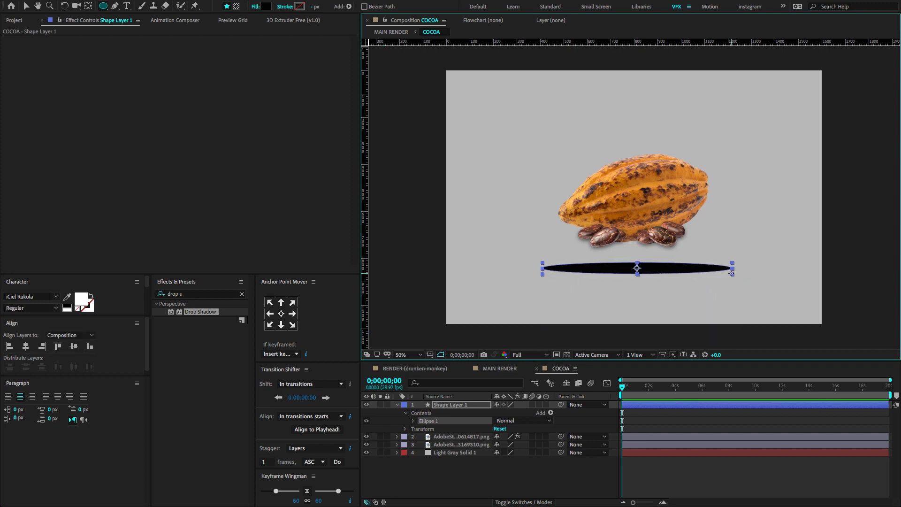
Find the Fast Box Blur effect and apply it to the ellipse shape layer.
left_click(192, 295)
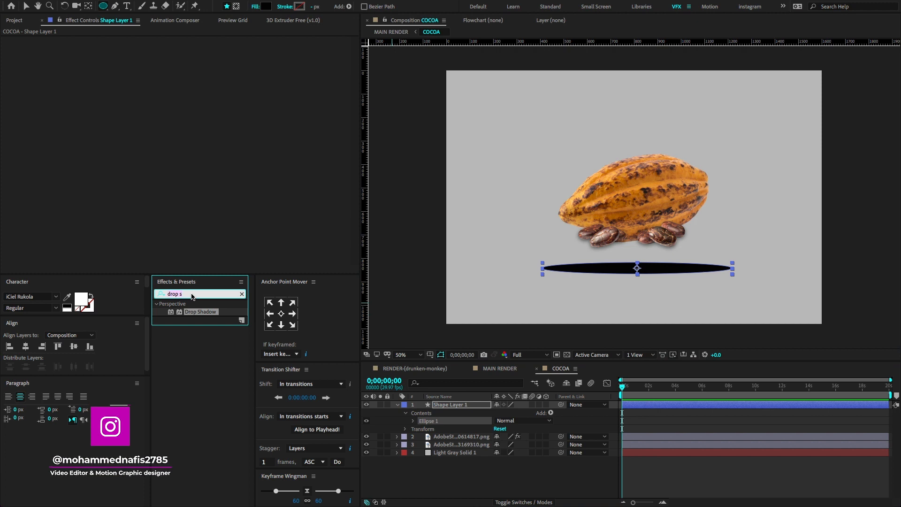
type("fast")
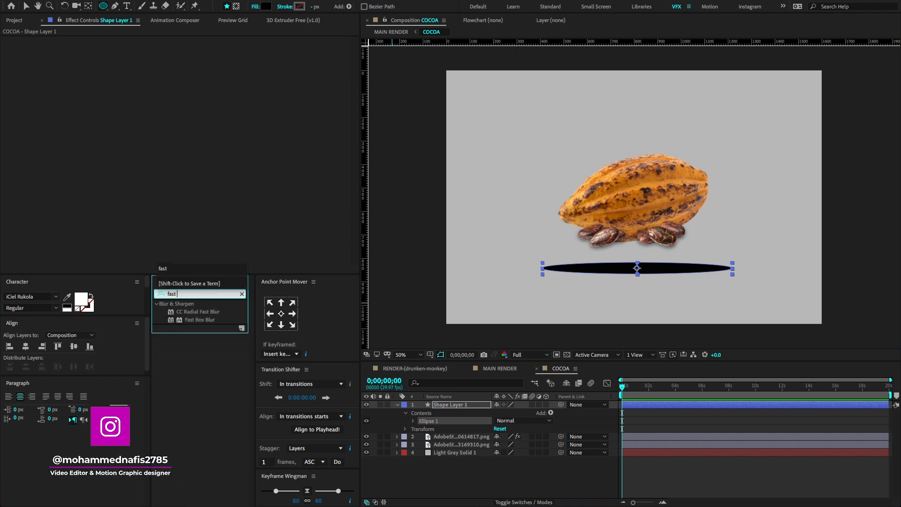
left_click_drag(200, 319, 425, 406)
Set the ellipse's Fast Box Blur to horizontal only, with blur radius 140 and 1 iteration.
left_click_drag(192, 51, 211, 51)
left_click(206, 64)
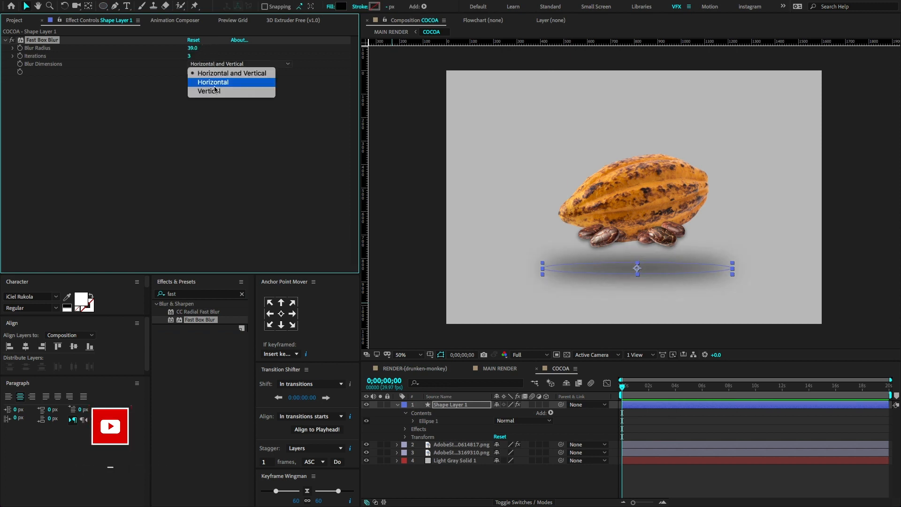
left_click(214, 84)
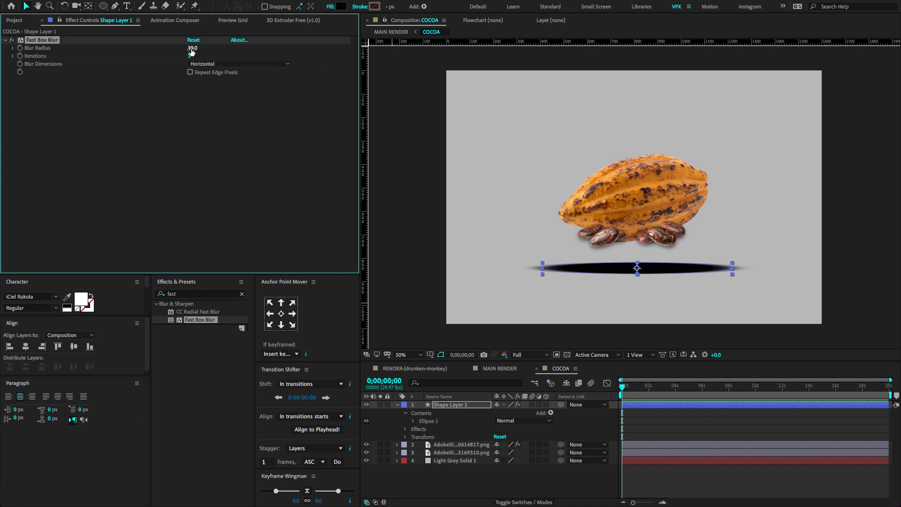
left_click_drag(192, 48, 226, 43)
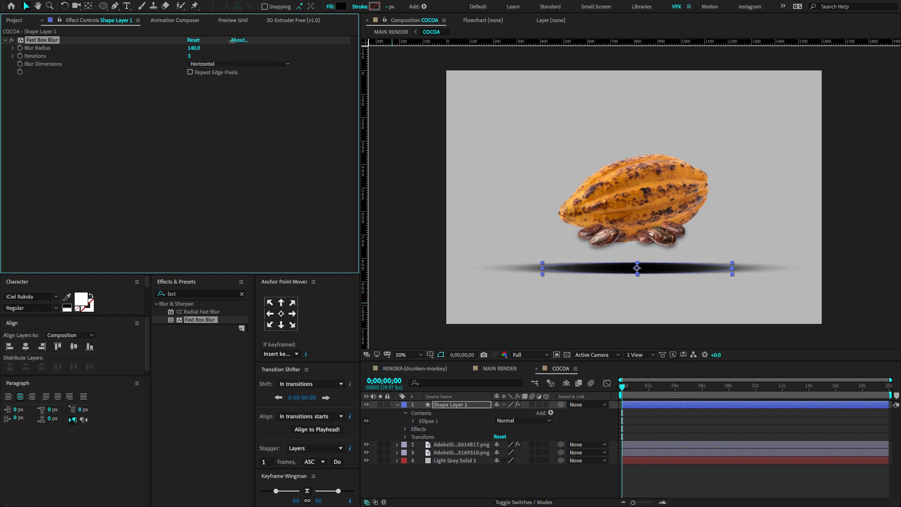
left_click(190, 57)
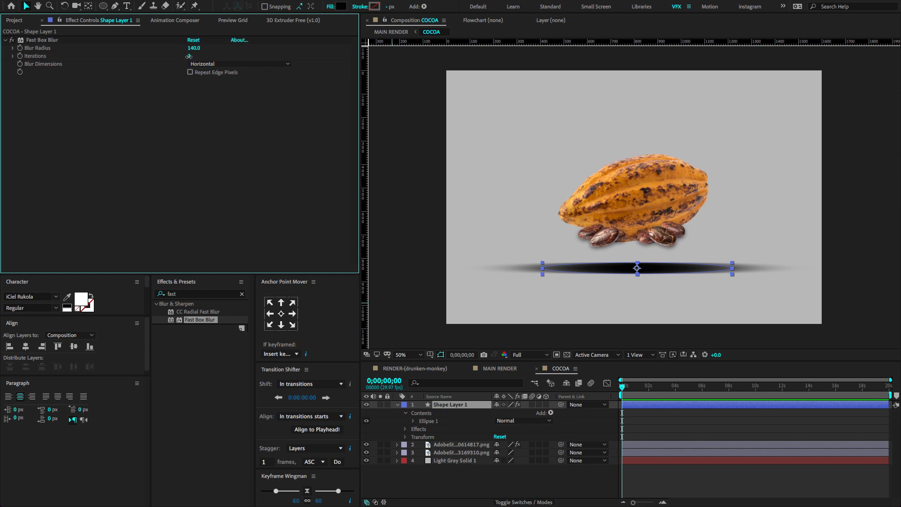
key("Return")
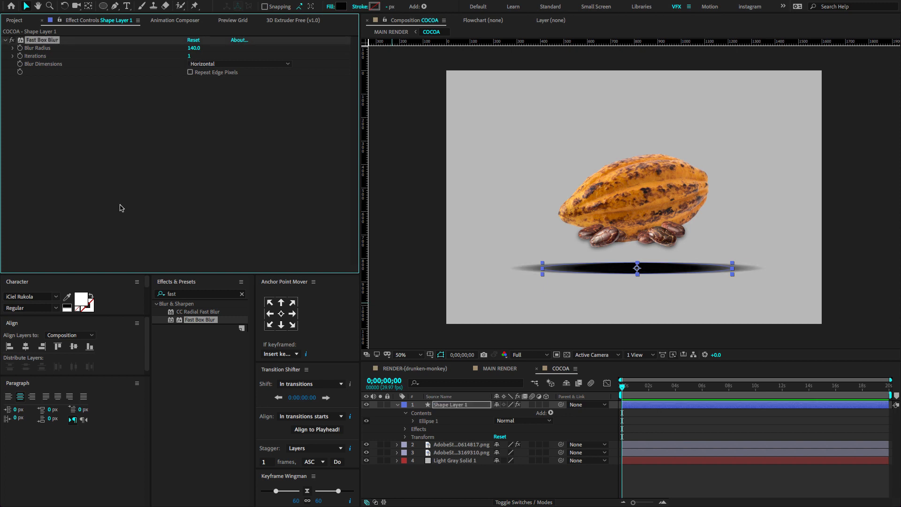
Apply Camera Lens Blur to the ellipse, set its blur radius to 55 and increase the iris roundness.
left_click(193, 294)
type("camera len")
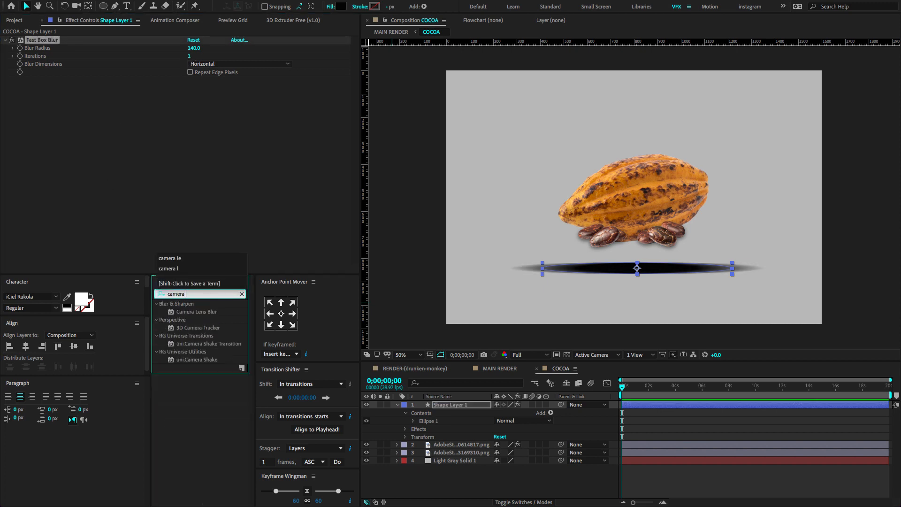
double_click(193, 312)
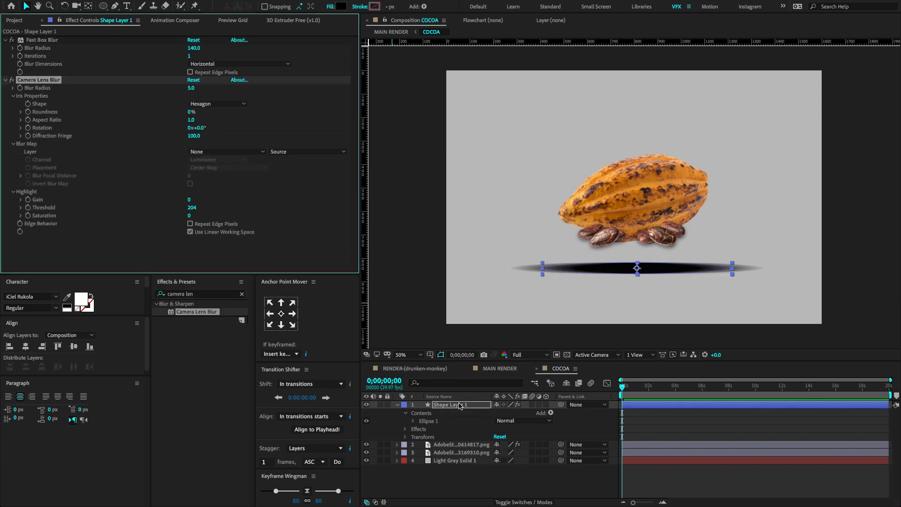
left_click(192, 88)
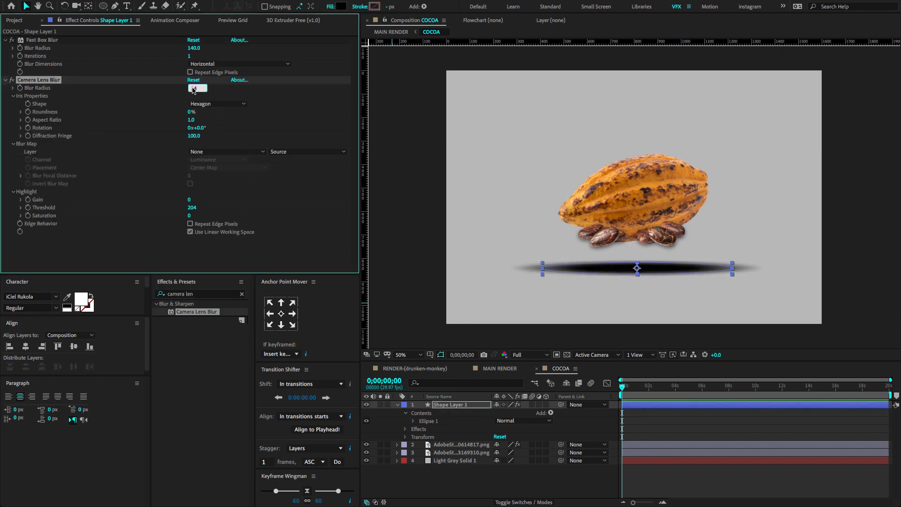
type("55")
key("Return")
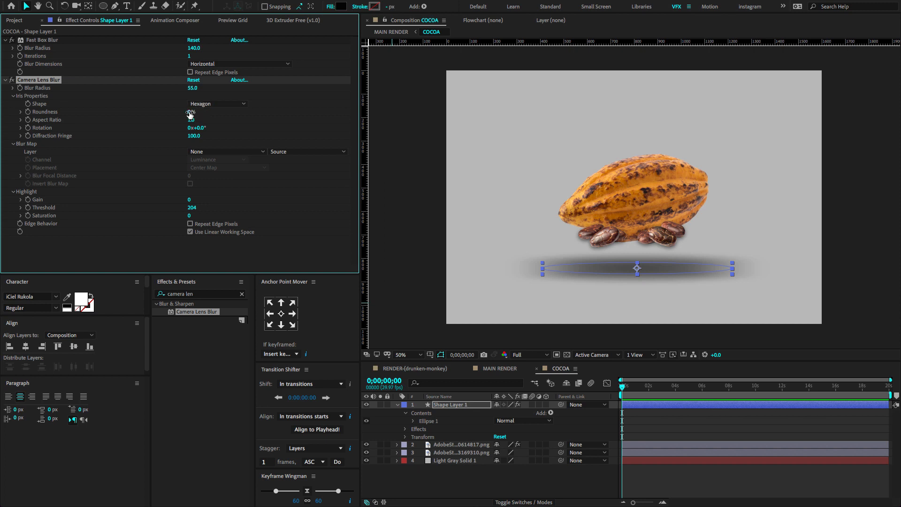
left_click_drag(192, 112, 453, 143)
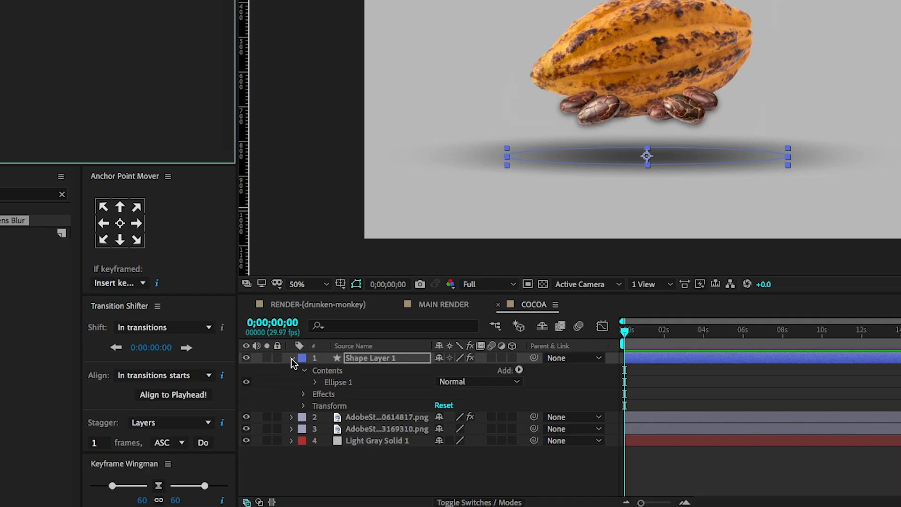
Rename the ellipse layer SHADOWS and move it beneath the cocoa beans and pod layers.
left_click(398, 405)
key("Return")
type("SHADOWS")
key("Return")
left_click_drag(352, 358, 349, 388)
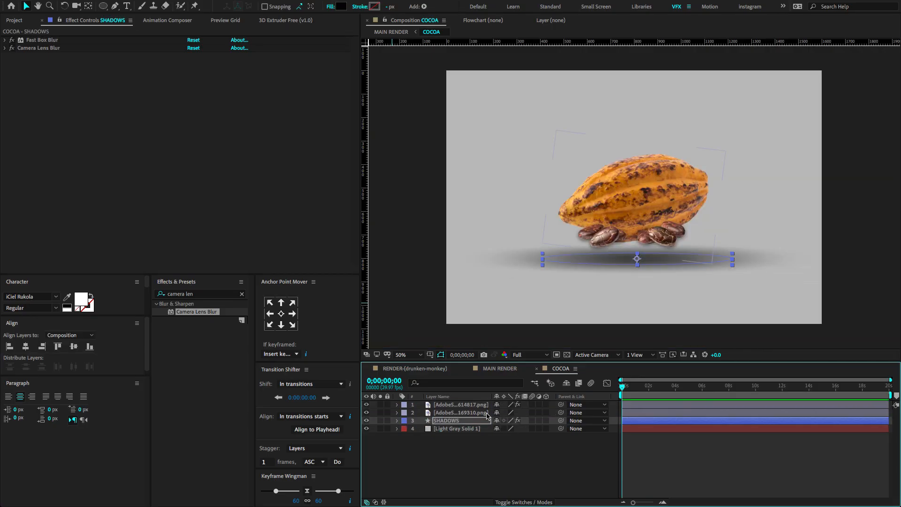
Scale up the cocoa images, the beans to 12% and the pod to 24%.
left_click(485, 413)
left_click(482, 405, "shift")
key("s")
left_click_drag(509, 413, 511, 413)
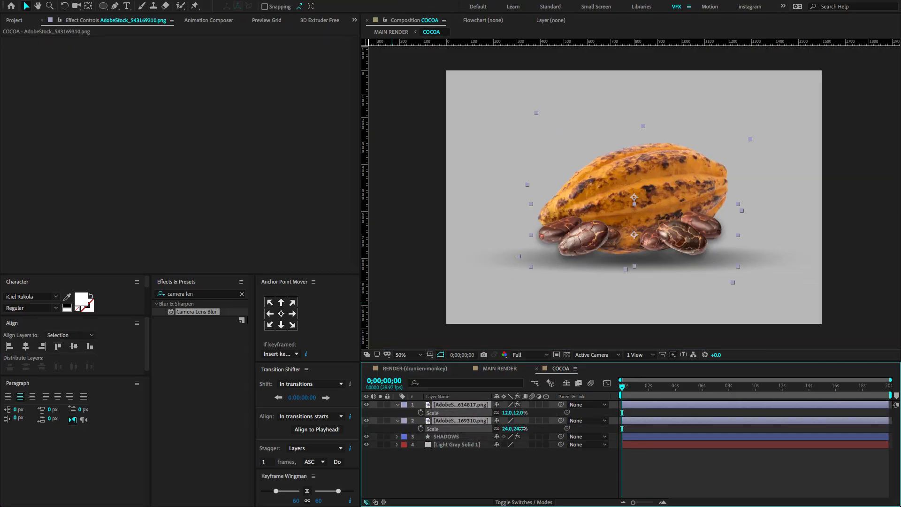
left_click(474, 462)
Nudge the beans down slightly and set the SHADOWS layer's opacity to 70%.
left_click(460, 405)
key("shift+Down")
key("shift+Down")
key("shift+Down")
left_click(459, 437)
key("t")
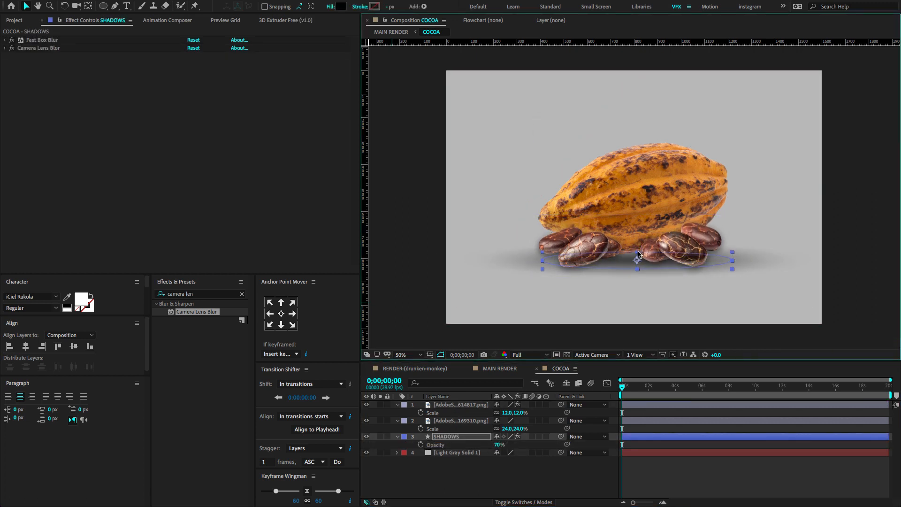
Collapse the layers' open properties and delete the light gray background solid.
left_click(535, 469)
left_click_drag(396, 404, 397, 420)
left_click(457, 431)
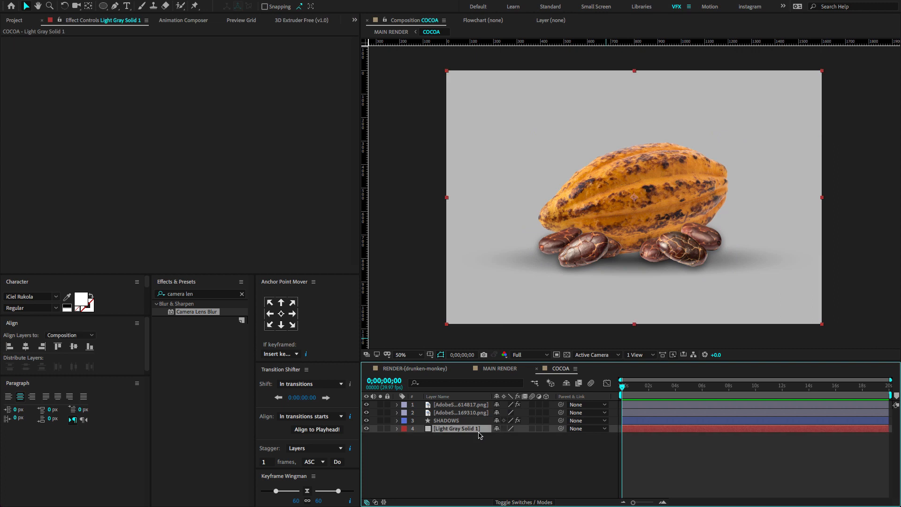
key("Delete")
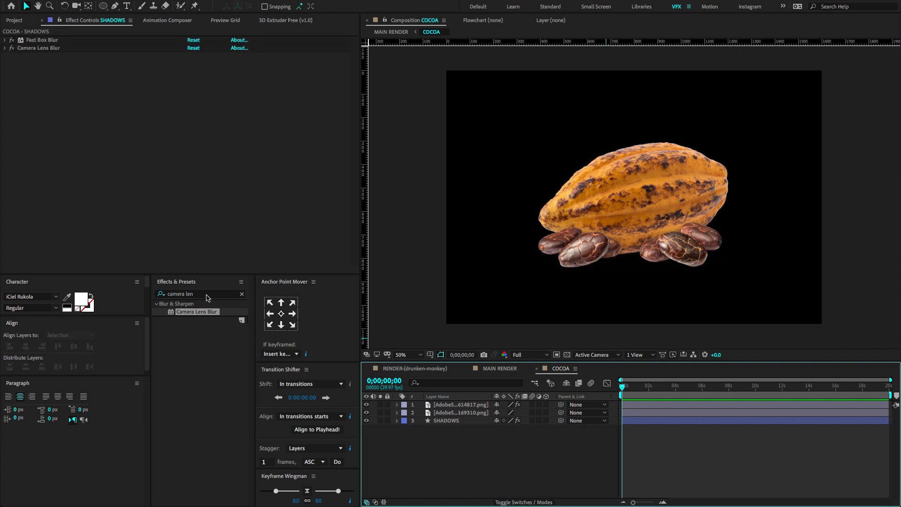
Find the Curves effect, apply it to the beans layer and pull its curve down slightly to darken the beans.
left_click(221, 294)
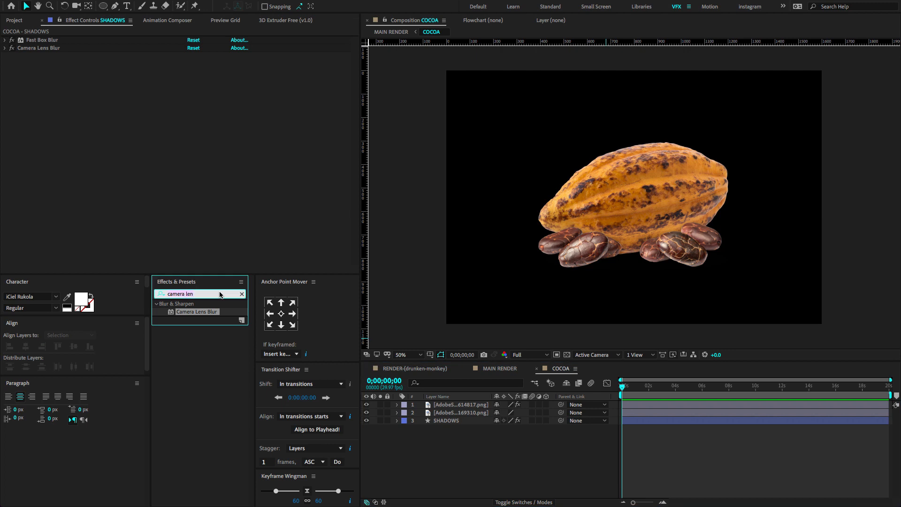
type("curves")
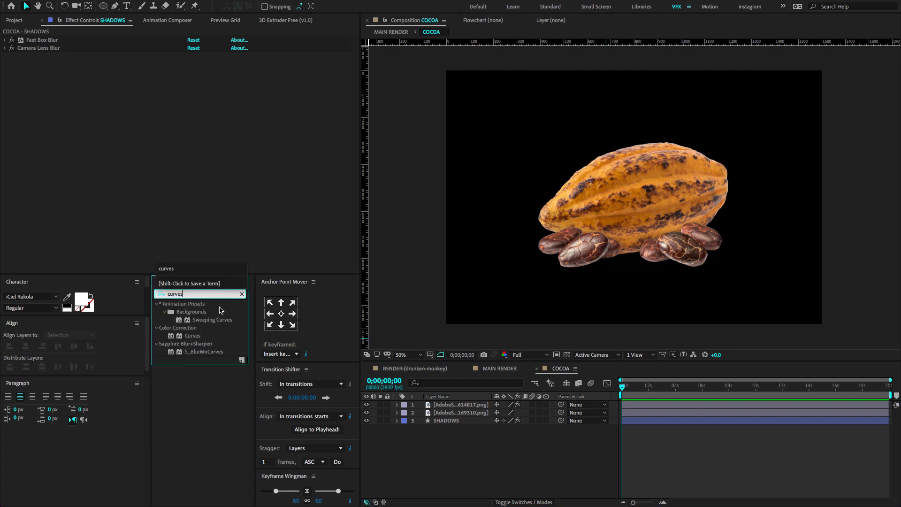
left_click_drag(180, 339, 452, 406)
left_click_drag(118, 143, 122, 148)
mouse_move(66, 203)
left_mouse_down()
mouse_move(60, 211)
mouse_move(72, 212)
left_mouse_up()
Apply Curves to the cocoa pod layer and adjust its curve slightly to deepen the tones.
left_click_drag(192, 336, 454, 414)
left_click_drag(116, 99, 120, 103)
left_click_drag(61, 167, 63, 167)
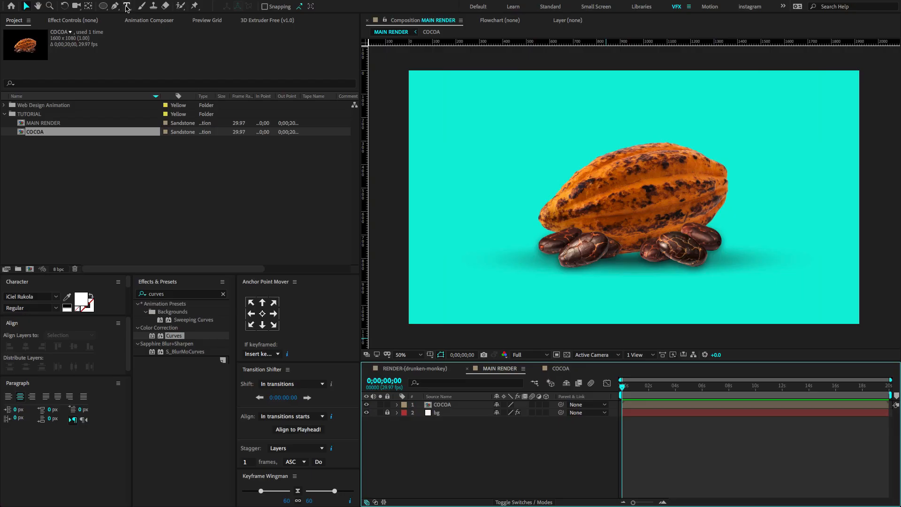
Add a COCOA text layer near the upper-left corner of the MAIN RENDER composition.
left_click(127, 8)
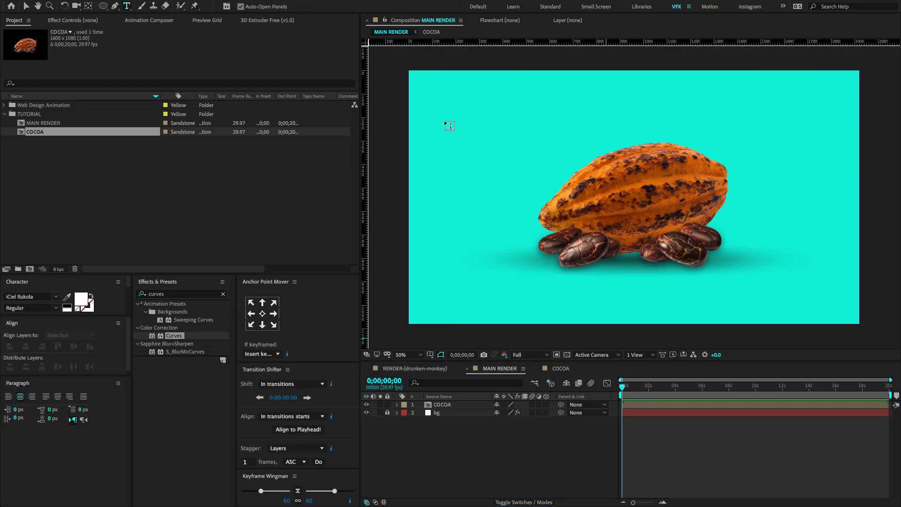
left_click(460, 121)
type("COC")
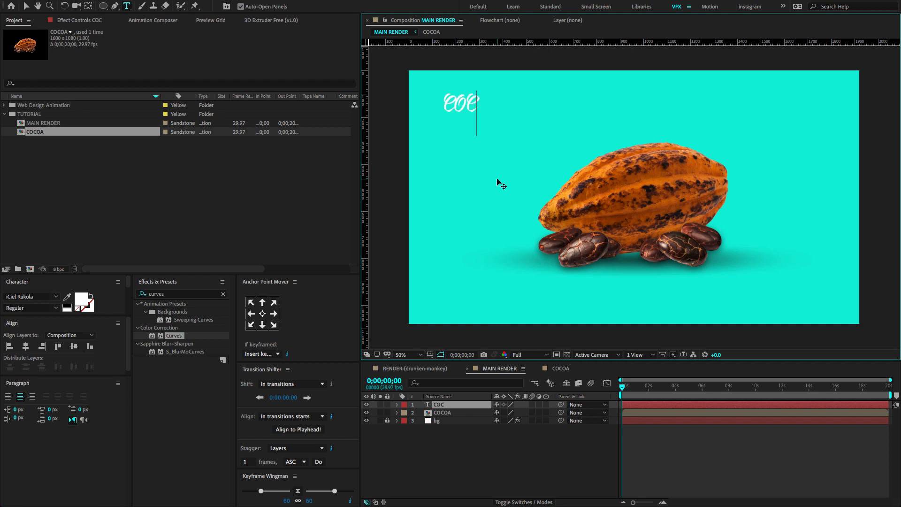
type("OA")
Change the text's font to Gotham Bold and retype it as Cocoa.
key("ctrl+a")
left_click(28, 297)
type("GO")
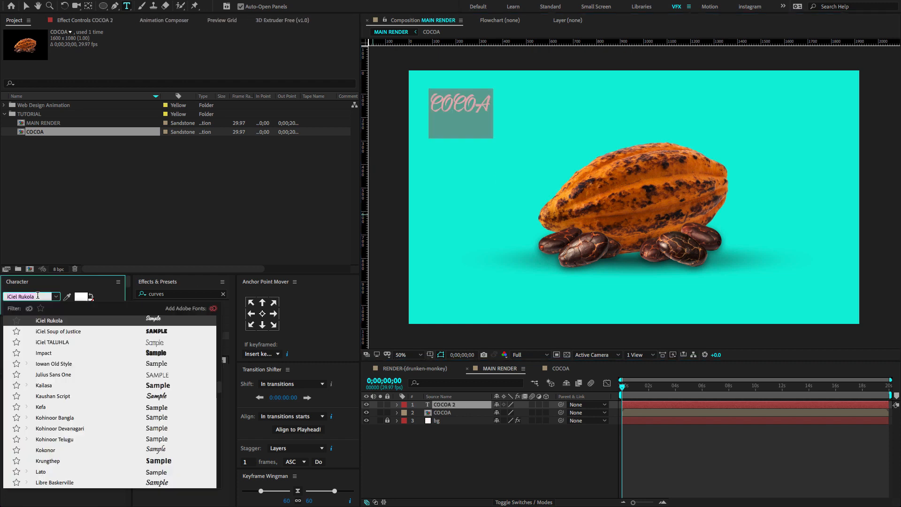
type("THAM")
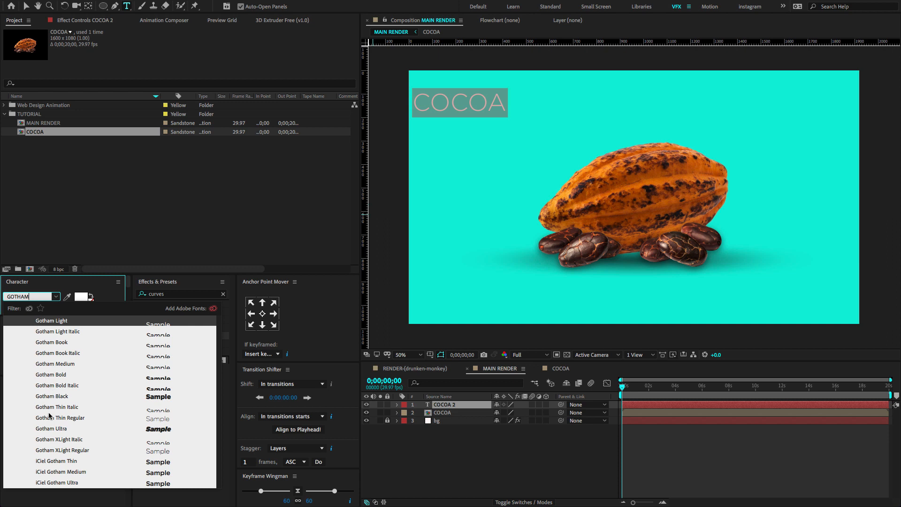
left_click(62, 375)
type("Cocoa")
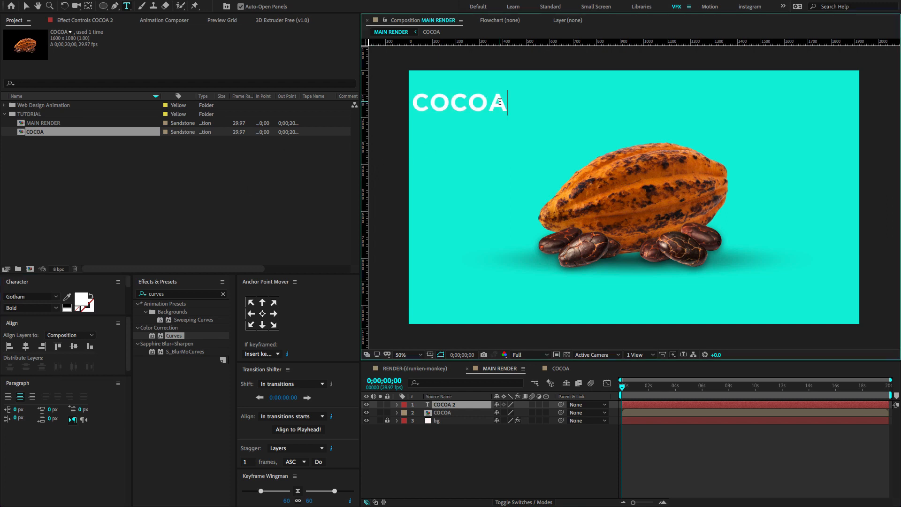
Set the Cocoa text's fill to black and its font size to 50 px.
key("ctrl+a")
left_click(82, 299)
left_click(219, 232)
left_click(413, 121)
left_click_drag(44, 376, 44, 449)
left_click_drag(44, 315, 45, 391)
left_click_drag(20, 321, 5, 321)
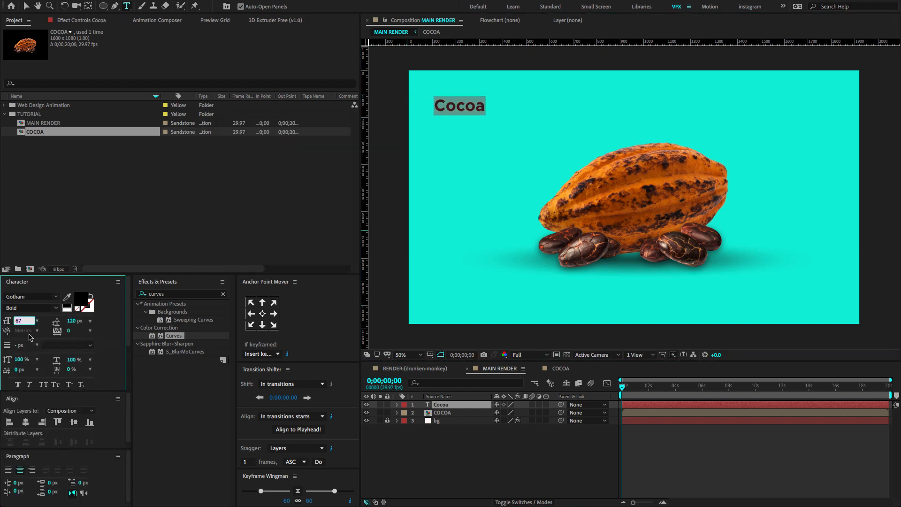
type("50")
key("Return")
Show the title/action safe guides and place the Cocoa text in the title-safe area's upper-left corner.
left_click(26, 6)
scroll(463, 110, "up", 1)
left_click_drag(463, 110, 544, 155)
left_click(431, 354)
left_click(437, 365)
scroll(545, 157, "down", 1)
left_click_drag(652, 196, 554, 153)
Duplicate the Cocoa text, move the copy to the composition's upper-right corner and change it to Cart.
key("ctrl+d")
key("shift+Right")
key("shift+Right")
key("shift+Right")
key("shift+Right")
key("shift+Right")
key("shift+Right")
key("shift+Right")
key("shift+Right")
key("shift+Right")
key("shift+Right")
key("shift+Right")
key("shift+Right")
key("shift+Right")
key("shift+Right")
key("shift+Right")
key("shift+Right")
key("shift+Right")
key("shift+Right")
key("shift+Right")
key("shift+Right")
key("shift+Right")
key("shift+Right")
key("shift+Right")
key("shift+Right")
key("shift+Right")
key("shift+Right")
key("shift+Right")
key("shift+Right")
key("shift+Right")
key("shift+Right")
key("shift+Right")
key("shift+Right")
key("shift+Right")
key("shift+Right")
key("shift+Right")
key("shift+Right")
key("shift+Right")
key("shift+Right")
key("shift+Right")
key("shift+Right")
double_click(455, 408)
type("Cart")
left_click(26, 7)
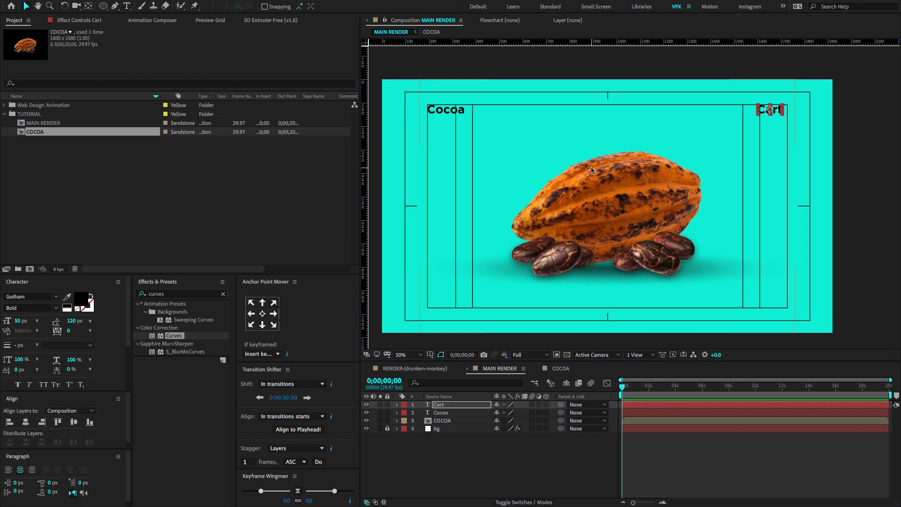
Duplicate the Cart text, move the copy down to the lower-right corner and change it to About Us.
left_click(448, 409)
key("ctrl+d")
key("shift+Down")
key("shift+Down")
key("shift+Down")
key("shift+Down")
key("shift+Down")
key("shift+Down")
key("shift+Down")
key("shift+Down")
key("shift+Down")
key("shift+Down")
key("shift+Down")
key("shift+Down")
key("shift+Down")
key("shift+Down")
key("shift+Down")
key("shift+Down")
key("shift+Down")
key("shift+Down")
key("shift+Down")
key("shift+Down")
key("shift+Down")
key("shift+Down")
key("shift+Down")
key("shift+Down")
key("shift+Down")
key("shift+Down")
key("shift+Down")
key("shift+Down")
key("shift+Down")
key("shift+Down")
key("shift+Down")
key("shift+Down")
key("shift+Down")
key("shift+Down")
key("shift+Down")
key("shift+Down")
key("shift+Down")
key("shift+Down")
key("shift+Down")
key("shift+Down")
double_click(468, 409)
type("About us")
key("BackSpace")
key("BackSpace")
type("Us")
Set the About Us text to Gotham Book at 35 px.
key("ctrl+a")
left_click(56, 307)
left_click(28, 338)
left_click(21, 321)
type("35")
key("Return")
Duplicate the About Us text, move the copy to the lower-left corner and change it to My Account.
left_click(464, 406)
key("ctrl+d")
key("shift+Left")
key("shift+Left")
key("shift+Left")
key("shift+Left")
key("shift+Left")
key("shift+Left")
key("shift+Left")
key("shift+Left")
key("shift+Left")
key("shift+Left")
key("shift+Left")
key("shift+Left")
key("shift+Left")
key("shift+Left")
key("shift+Left")
key("shift+Left")
key("shift+Left")
key("shift+Left")
key("shift+Left")
key("shift+Left")
key("shift+Left")
key("shift+Left")
key("shift+Left")
key("shift+Left")
key("shift+Left")
key("shift+Left")
key("shift+Left")
key("shift+Left")
key("shift+Left")
key("shift+Left")
key("shift+Left")
key("shift+Left")
key("shift+Left")
key("shift+Left")
key("shift+Left")
key("shift+Left")
key("shift+Left")
key("shift+Left")
key("shift+Left")
key("shift+Left")
key("shift+Right")
double_click(463, 409)
type("My Account")
left_click(26, 7)
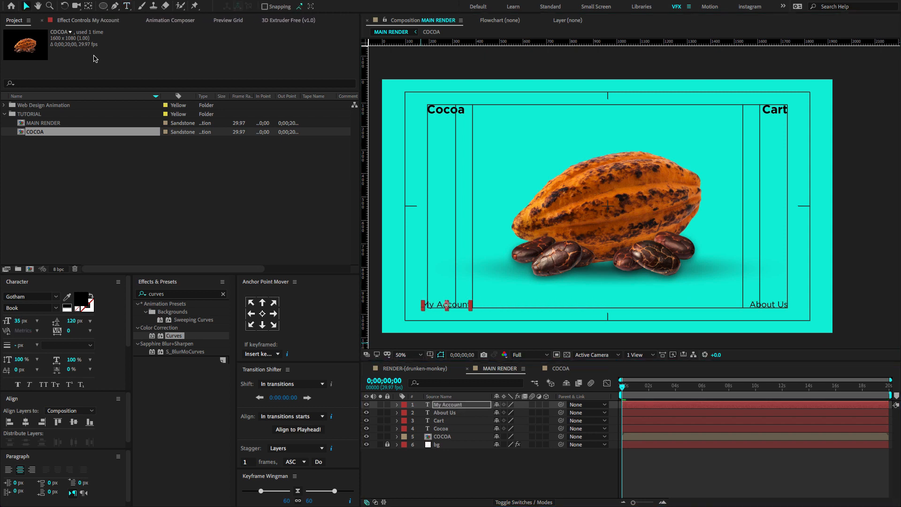
Duplicate the My Account text, move the copy to the bottom center and change it to 2/3.
left_click(458, 405)
key("ctrl+d")
key("shift+Right")
key("shift+Right")
key("shift+Right")
key("shift+Right")
key("shift+Right")
key("shift+Right")
key("shift+Right")
key("shift+Right")
key("shift+Right")
key("shift+Right")
key("shift+Right")
key("shift+Right")
key("shift+Right")
key("shift+Right")
key("shift+Right")
key("shift+Right")
key("shift+Right")
key("shift+Right")
key("shift+Right")
key("shift+Right")
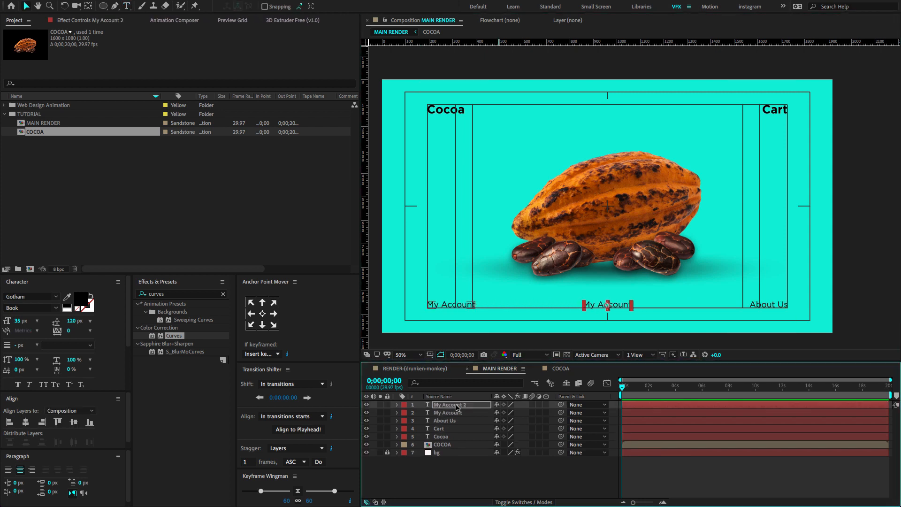
double_click(458, 406)
type("2/3")
left_click(469, 407)
left_click(493, 468)
Add shopping-cart.png from the project assets above the text layers and scale it to 10%.
left_click(4, 105)
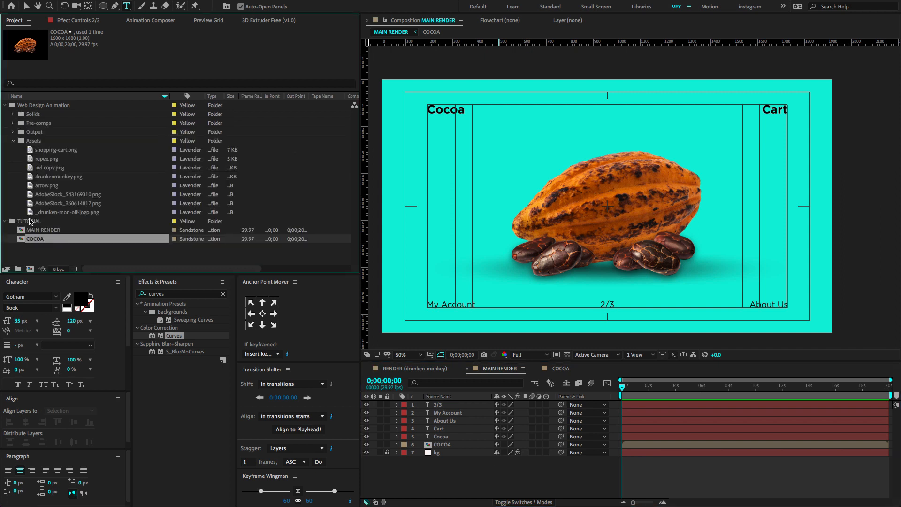
left_click(46, 185)
left_click(46, 159)
left_click_drag(57, 150, 451, 404)
key("s")
left_click(509, 412)
type("10")
key("Return")
Position the shopping cart icon just left of the Cart text and add ruler guides along the text margins.
key("v")
left_click_drag(607, 206, 742, 116)
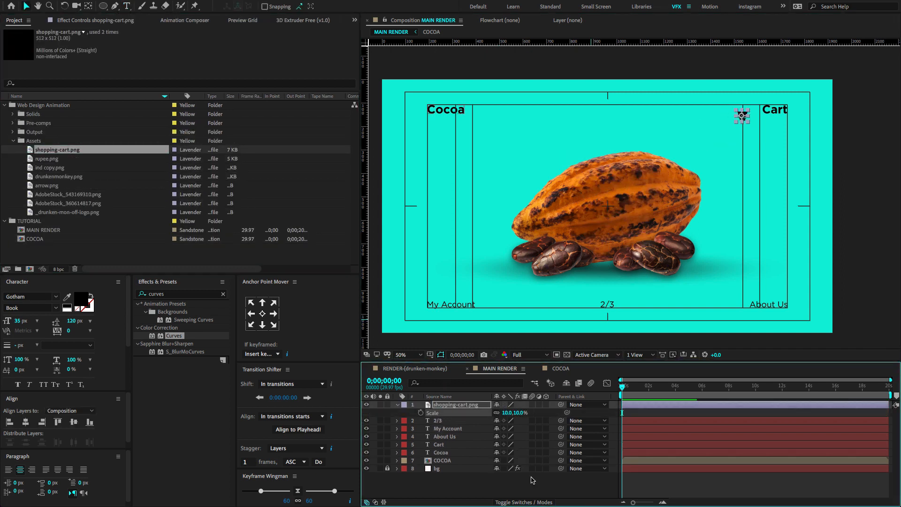
key("Right")
key("Right")
key("Right")
key("Right")
key("Right")
key("Right")
key("Right")
key("Right")
left_click_drag(399, 42, 370, 112)
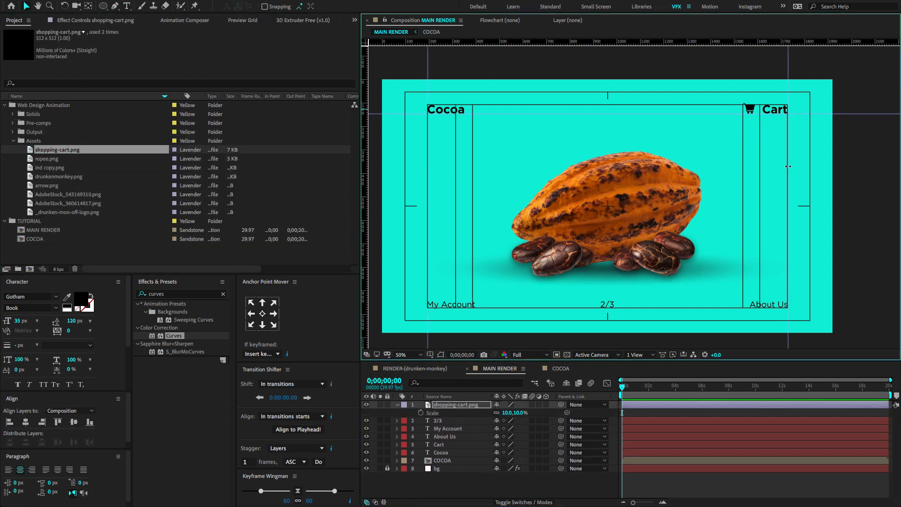
Add arrow.png to the composition, scale it to 19% and place it against the left margin guide.
left_click(455, 404)
left_click_drag(47, 186, 504, 413)
key("shift+Left")
key("shift+Left")
key("shift+Left")
key("shift+Left")
key("shift+Left")
key("shift+Left")
key("shift+Left")
key("shift+Left")
key("shift+Left")
key("shift+Left")
key("shift+Left")
key("shift+Left")
key("shift+Left")
key("shift+Left")
key("shift+Left")
key("shift+Left")
key("shift+Left")
key("shift+Left")
key("shift+Left")
key("shift+Left")
scroll(436, 202, "up", 1)
left_click_drag(437, 201, 500, 227)
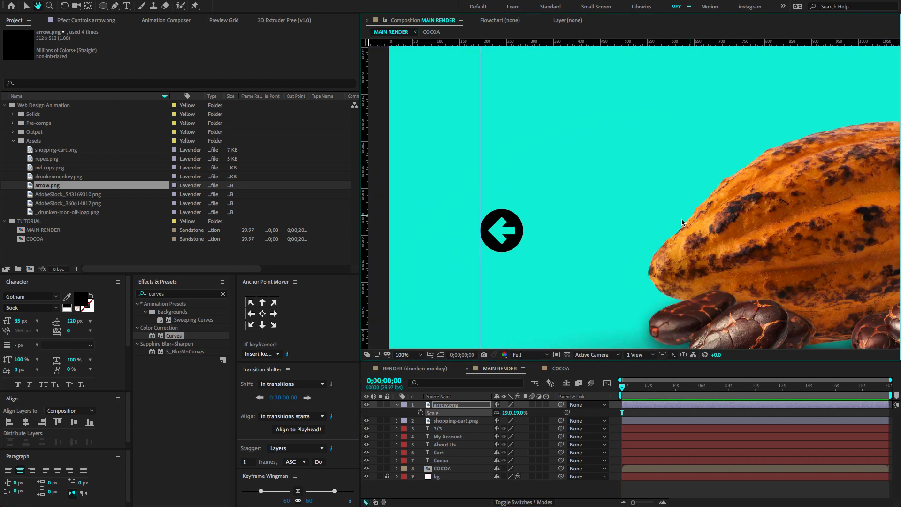
Duplicate the arrow, rotate the copy 180° and move it to the right margin guide.
scroll(438, 188, "down", 1)
left_click(450, 405)
key("ctrl+d")
key("r")
left_click(509, 413)
type("180")
key("Return")
key("shift+Right")
key("shift+Right")
key("shift+Right")
key("shift+Right")
key("shift+Right")
key("shift+Right")
key("shift+Right")
key("shift+Right")
key("shift+Right")
key("shift+Right")
key("shift+Right")
key("shift+Right")
key("shift+Right")
key("shift+Right")
key("shift+Right")
key("shift+Right")
key("shift+Right")
key("shift+Right")
key("shift+Right")
key("shift+Right")
Set starting Position keyframes at 0;00;00;00 for the shopping cart icon and all the text layers.
key("space")
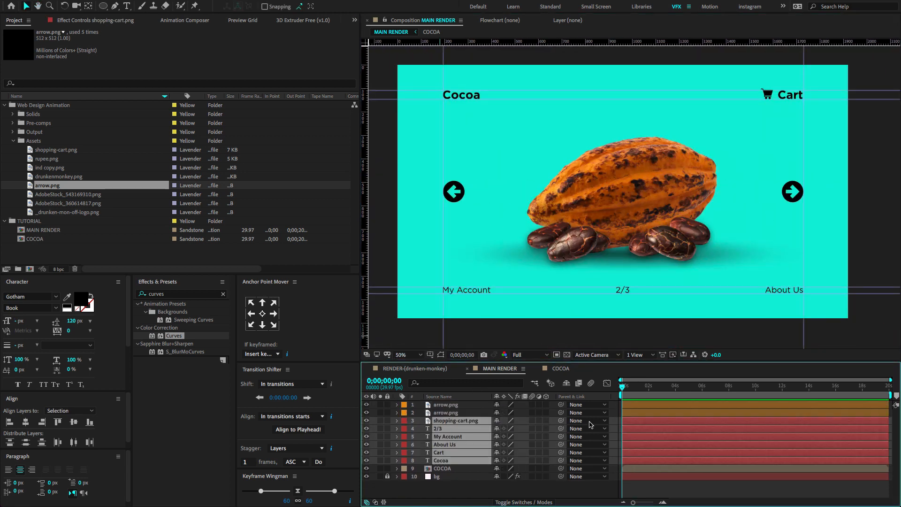
key("p")
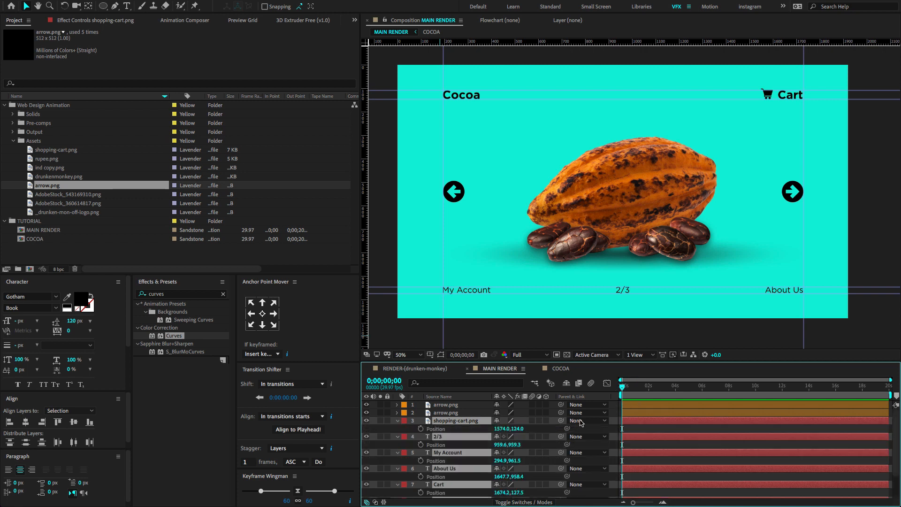
left_click(418, 429)
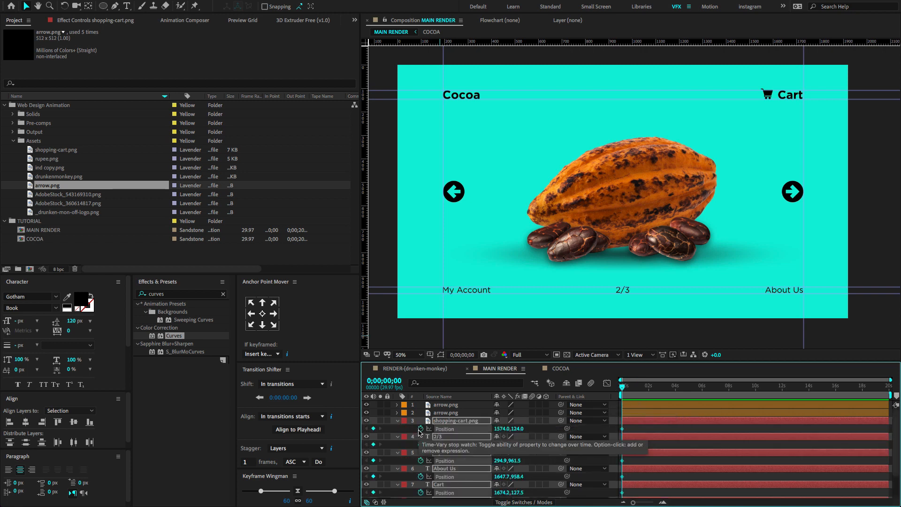
Add Position keyframes at 0;00;01;00 for the cart icon and text layers, and lower their positions 40 px at 0;00;00;00.
key("shift+Page_Down")
key("shift+Page_Down")
key("shift+Page_Down")
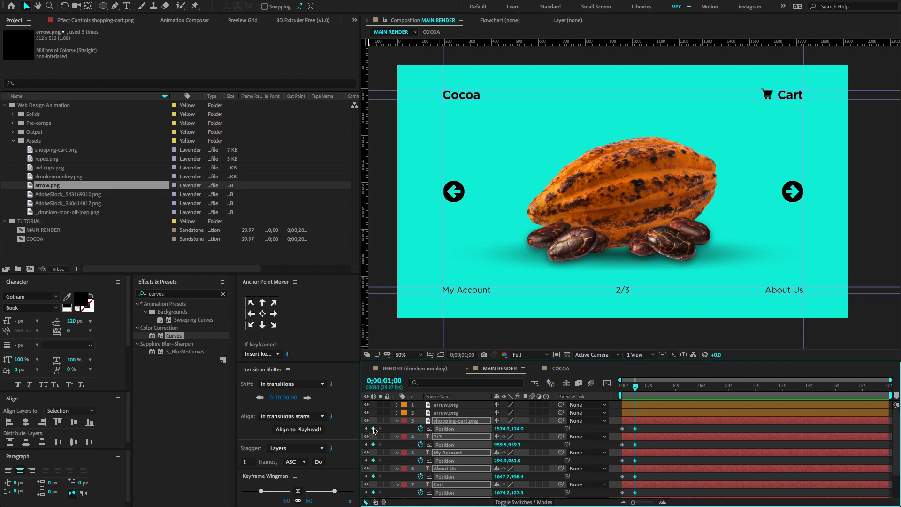
left_click(366, 428)
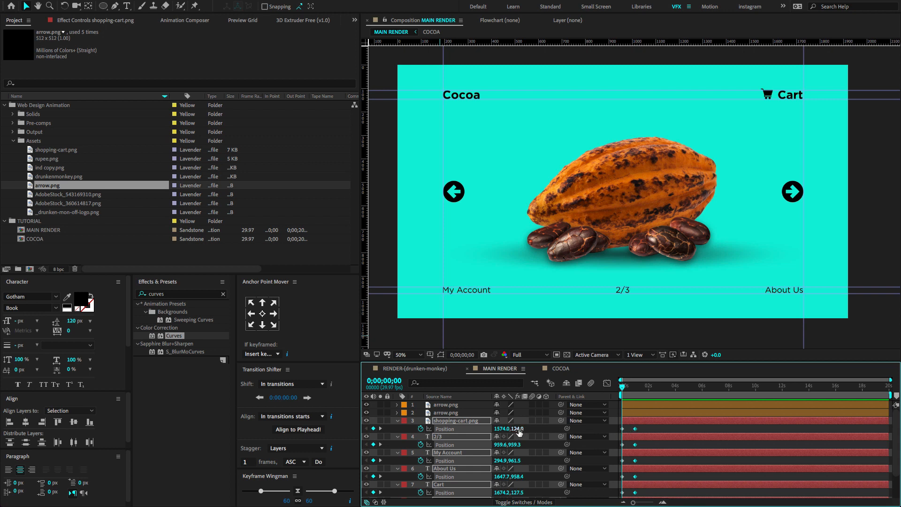
left_click_drag(518, 428, 544, 423)
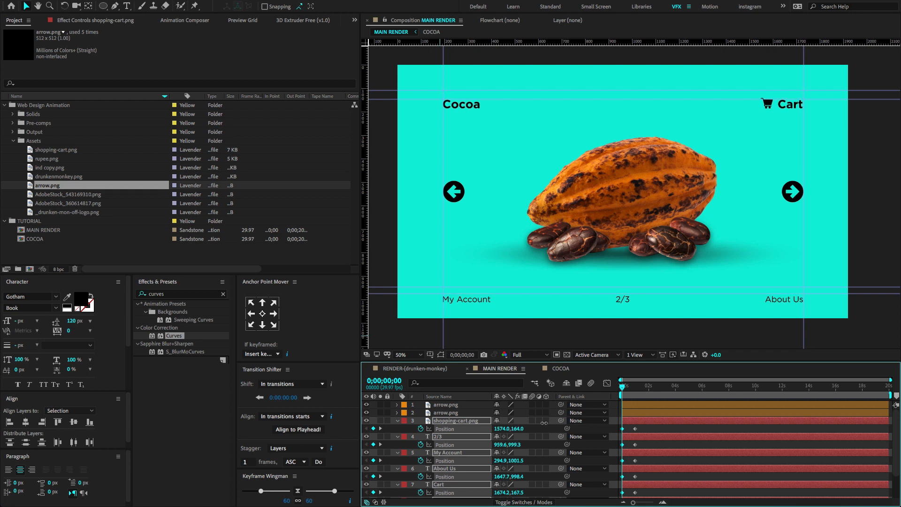
Ease the cart icon's and text layers' Position keyframes, shape the speed graph into a fast start with a long slowdown, and preview it.
key("grave")
left_click_drag(354, 225, 256, 75)
key("grave")
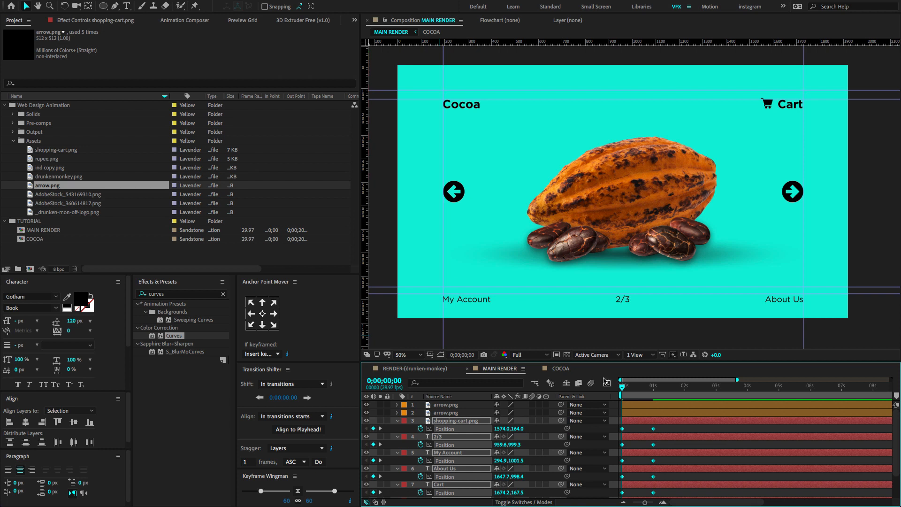
left_click(607, 382)
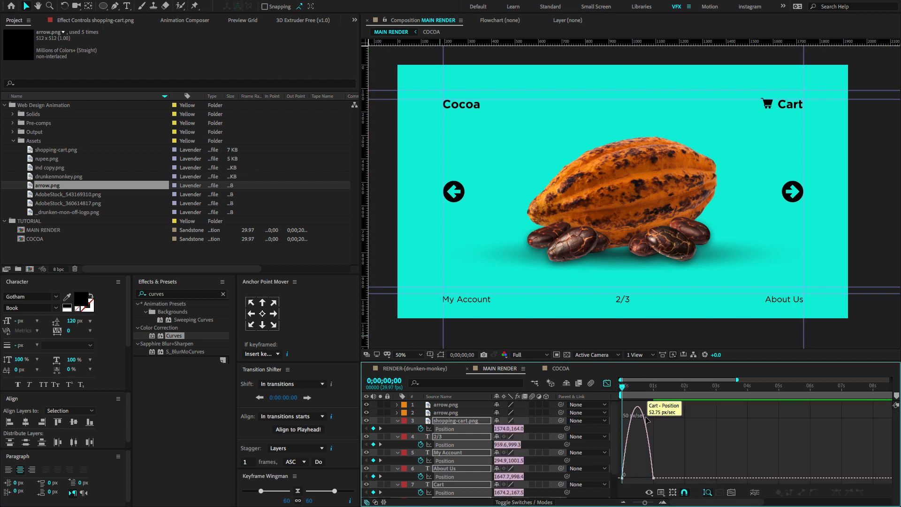
key("equal")
key("equal")
left_click_drag(775, 467, 635, 477)
key("space")
key("space")
key("space")
key("space")
key("space")
key("space")
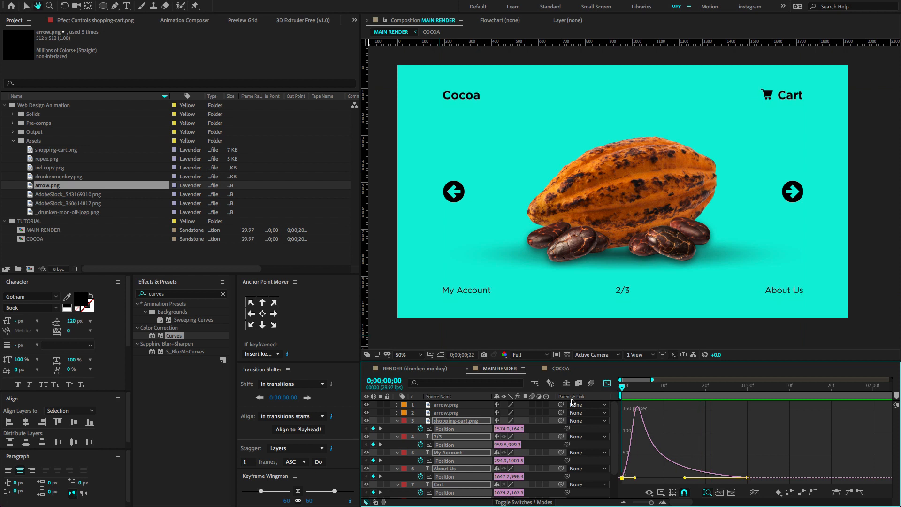
left_click(397, 421)
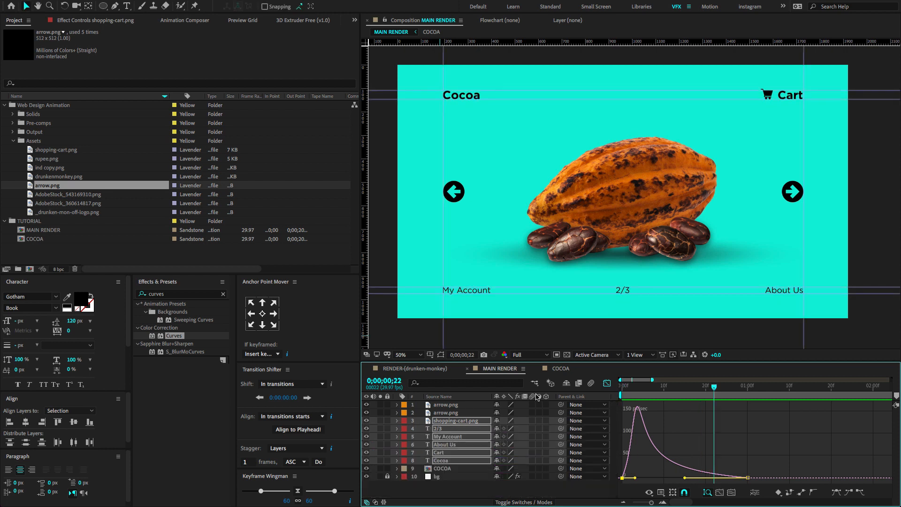
key("Home")
left_click(608, 384)
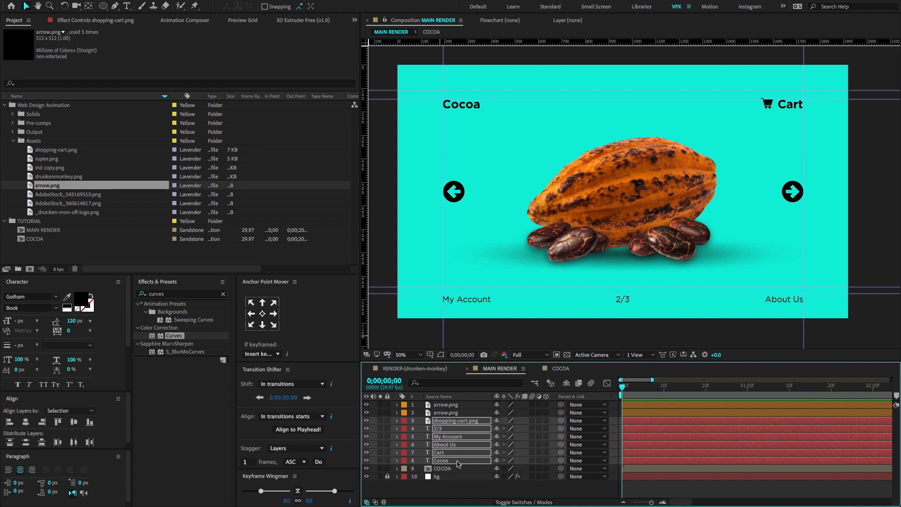
Keyframe Opacity on the cart icon and text layers from 0% at 0;00;00;00 to 100% at 0;00;01;00.
key("p")
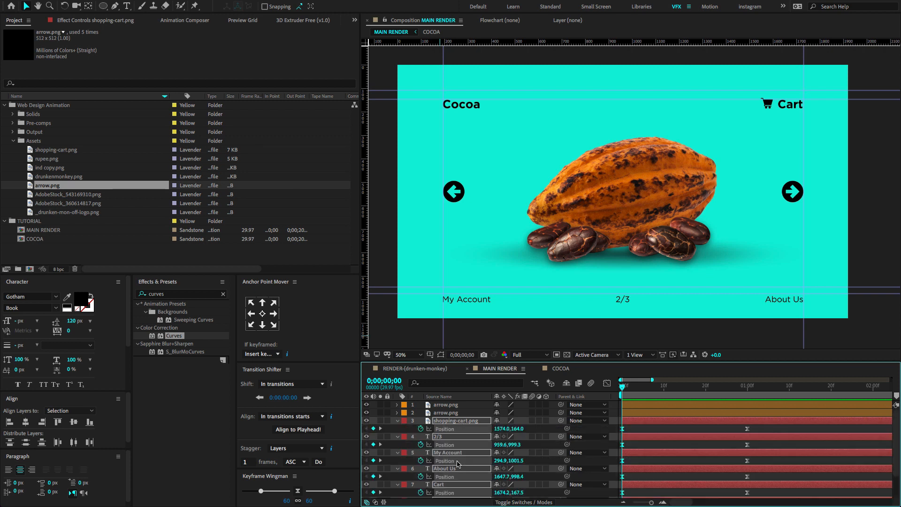
key("shift+t")
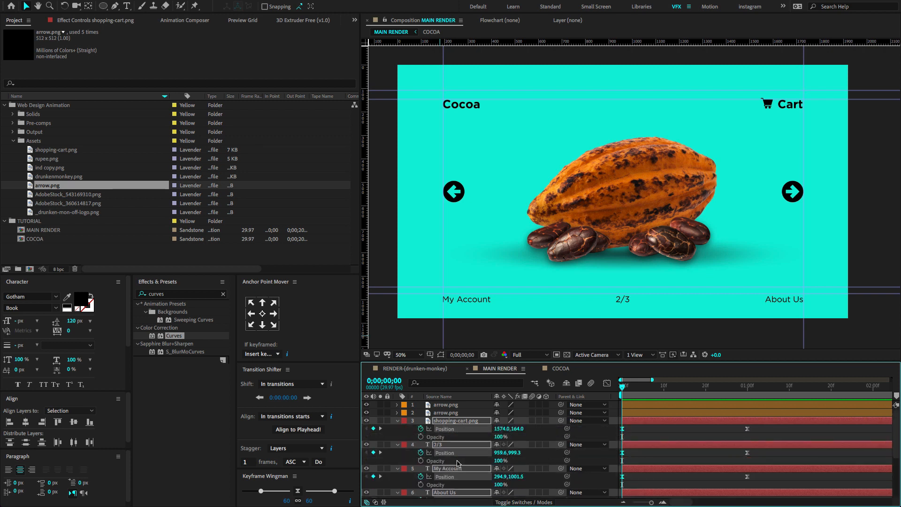
left_click(421, 437)
key("shift+Page_Down")
key("shift+Page_Down")
key("shift+Page_Down")
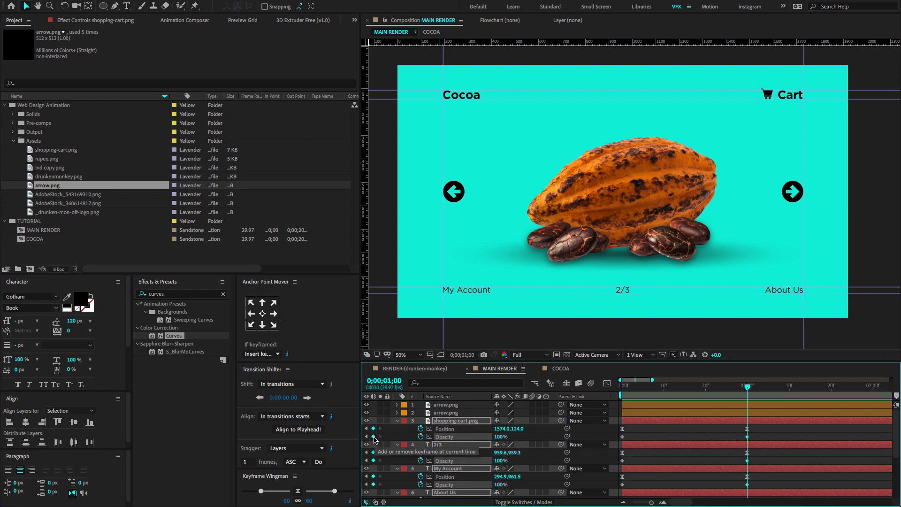
left_click(366, 436)
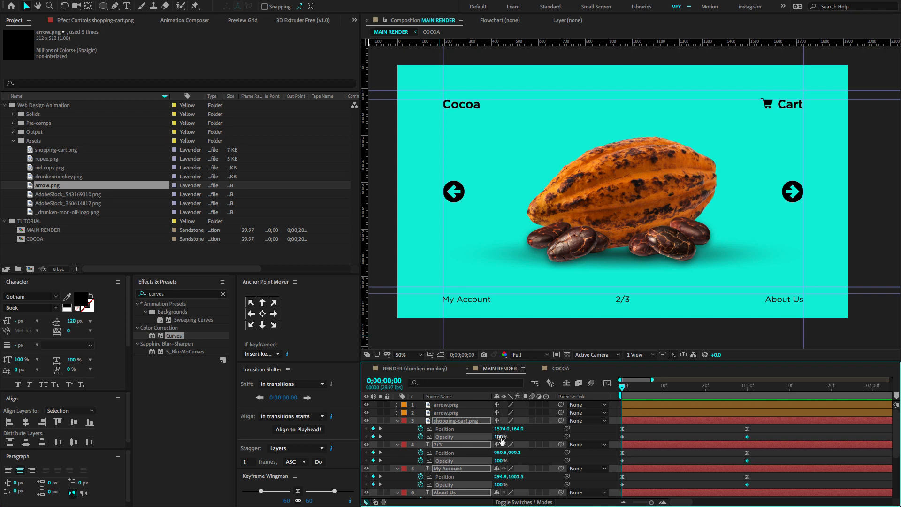
key("Return")
Easy-ease all the cart icon and text keyframes, shape their Position and Opacity speed curves to peak early, and preview the result.
key("space")
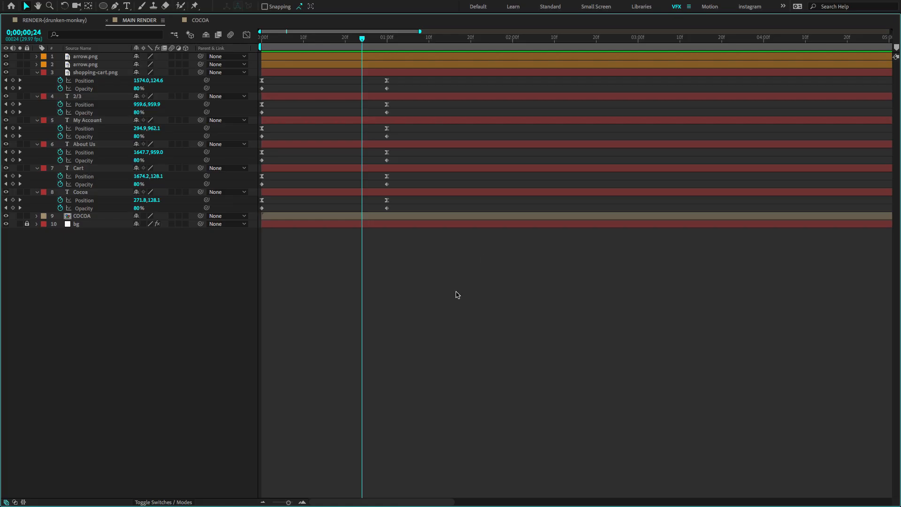
left_click_drag(458, 294, 259, 69)
key("F9")
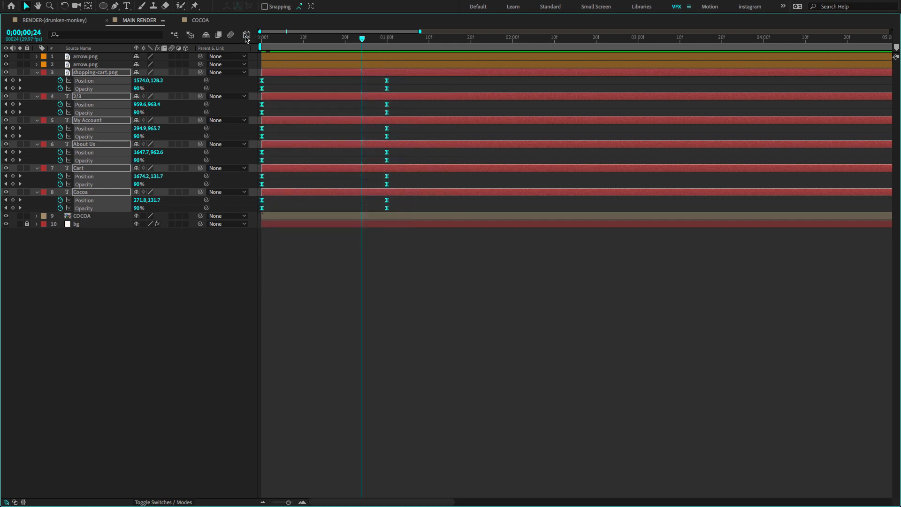
left_click(246, 36)
left_click_drag(415, 435, 277, 454)
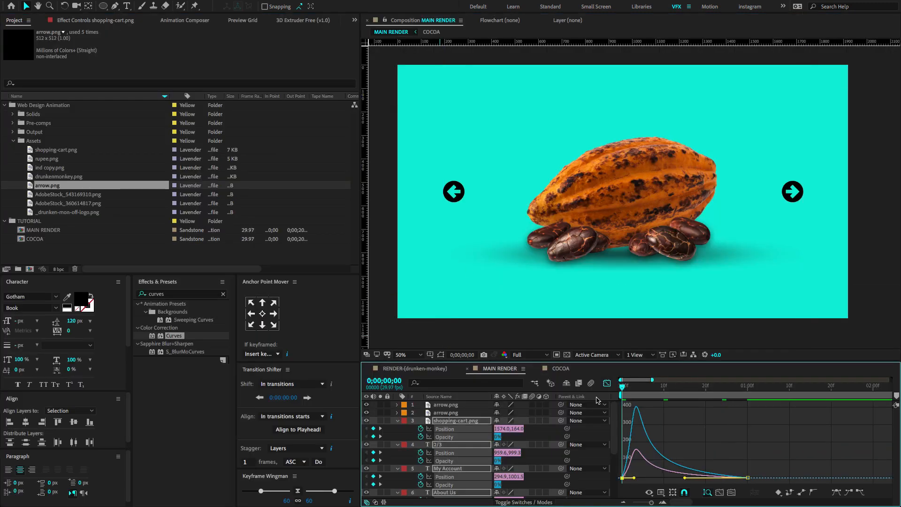
key("space")
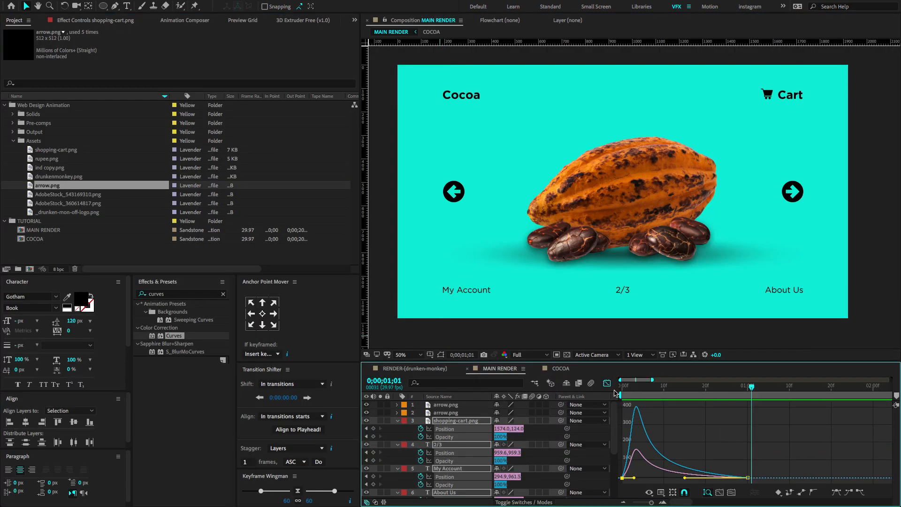
left_click(397, 420)
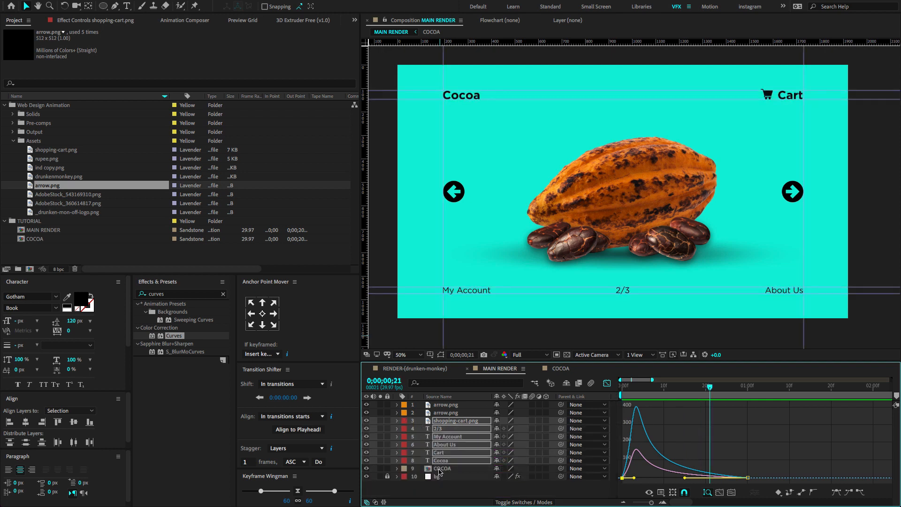
left_click(607, 384)
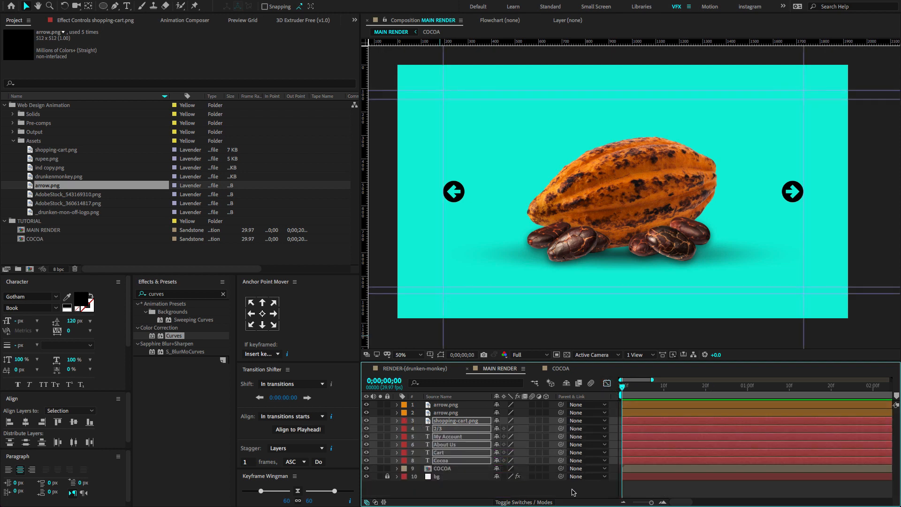
Add Position and Opacity keyframes to the COCOA layer at 0;00;00;00 and 0;00;01;00.
left_click(555, 486)
left_click(492, 469)
key("p")
key("shift+t")
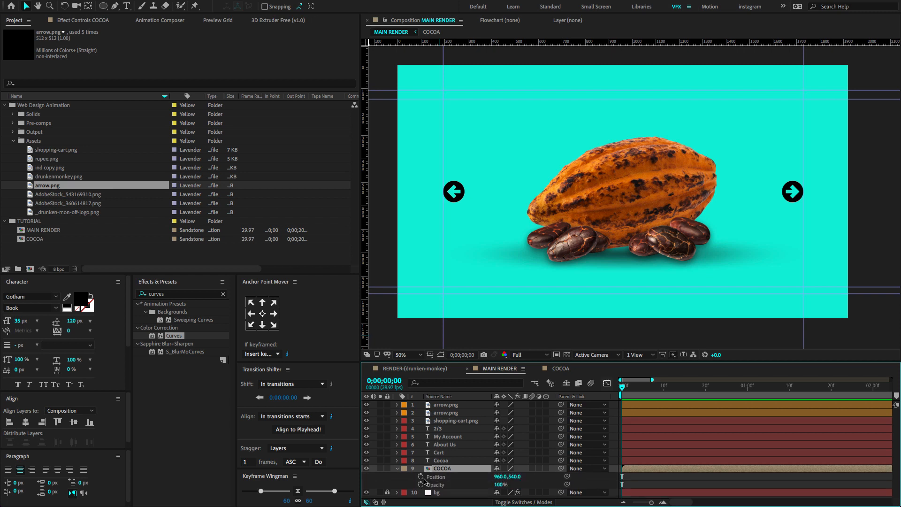
left_click_drag(420, 476, 421, 484)
key("shift+Page_Down")
key("shift+Page_Down")
key("shift+Page_Down")
left_click(373, 485)
left_click(373, 477)
Set the COCOA layer's starting Position to 960.0, 594.0 and its starting Opacity to 0%.
key("Home")
left_click(497, 486)
left_click_drag(515, 477, 541, 477)
left_click(498, 485)
type("0")
key("Return")
Easy-ease the COCOA layer's keyframes, shape their speed curves to peak early, and preview the animation.
left_click_drag(787, 474, 619, 487)
key("F9")
left_click(607, 384)
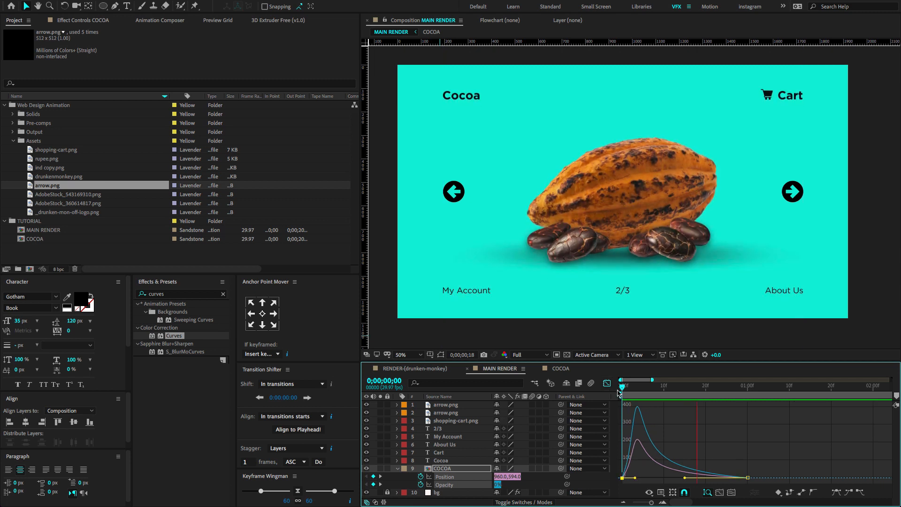
key("space")
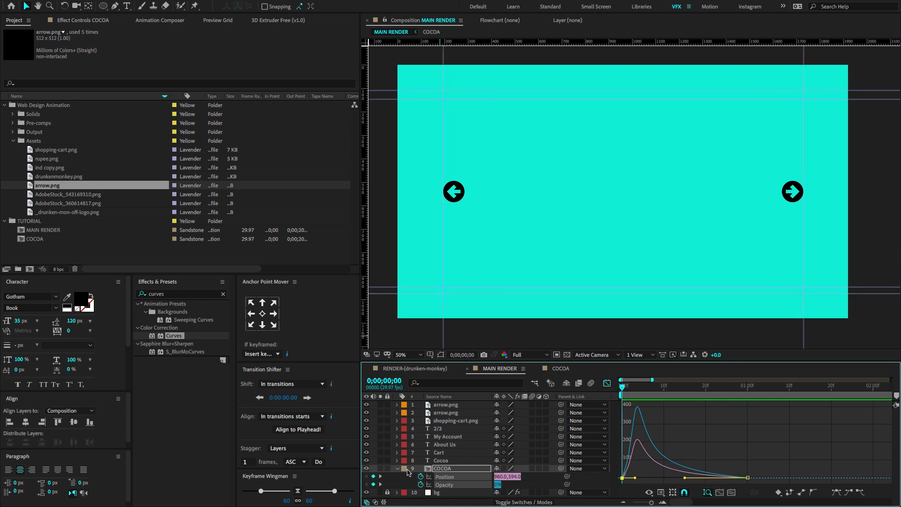
key("u")
left_click(607, 383)
key("space")
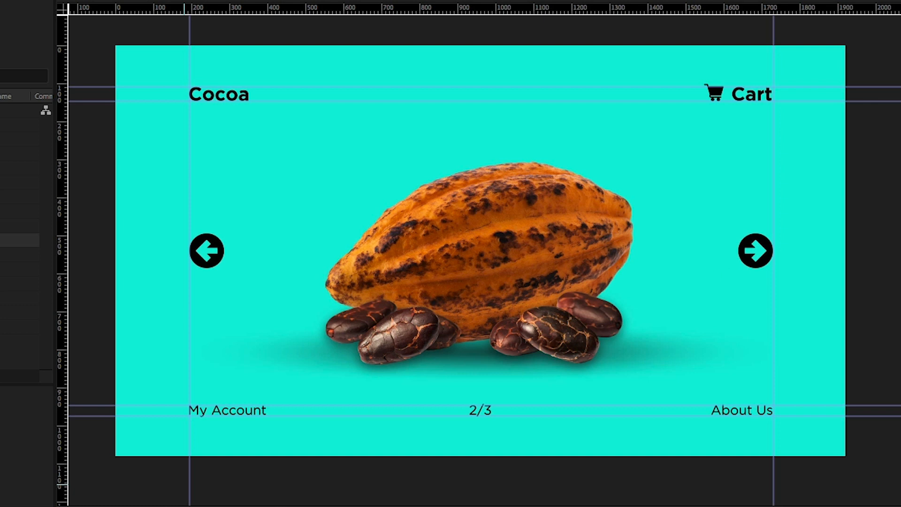
Add Position keyframes to both arrow layers at 0;00;00;00 and 0;00;01;00.
left_click(446, 405)
left_click(451, 413, "shift")
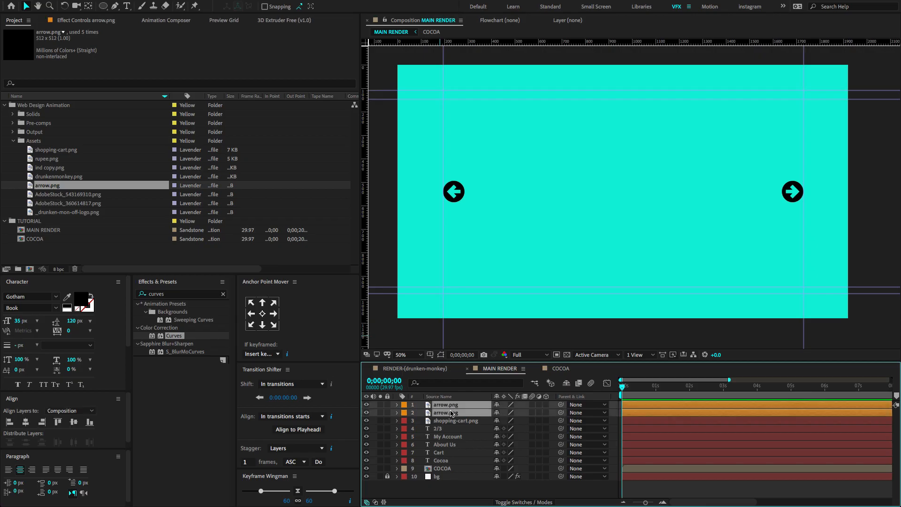
key("p")
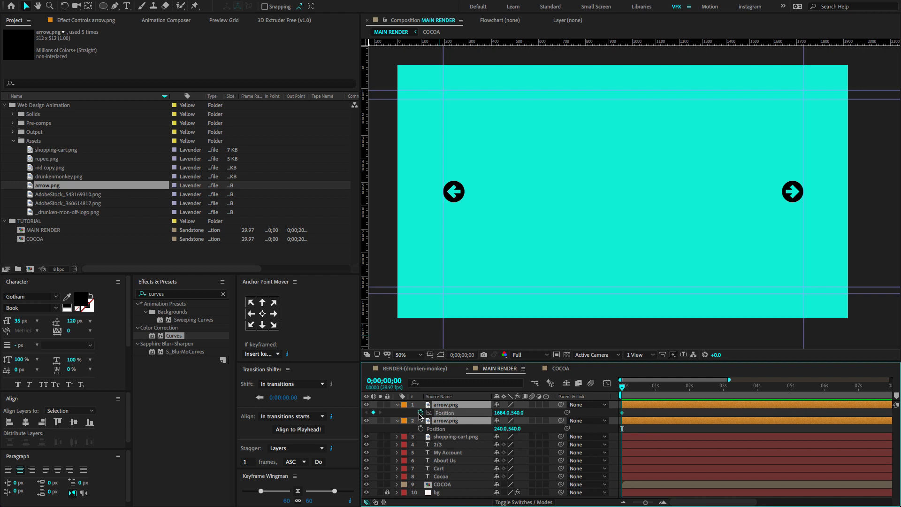
left_click(420, 413)
key("shift+Page_Down")
key("shift+Page_Down")
key("shift+Page_Down")
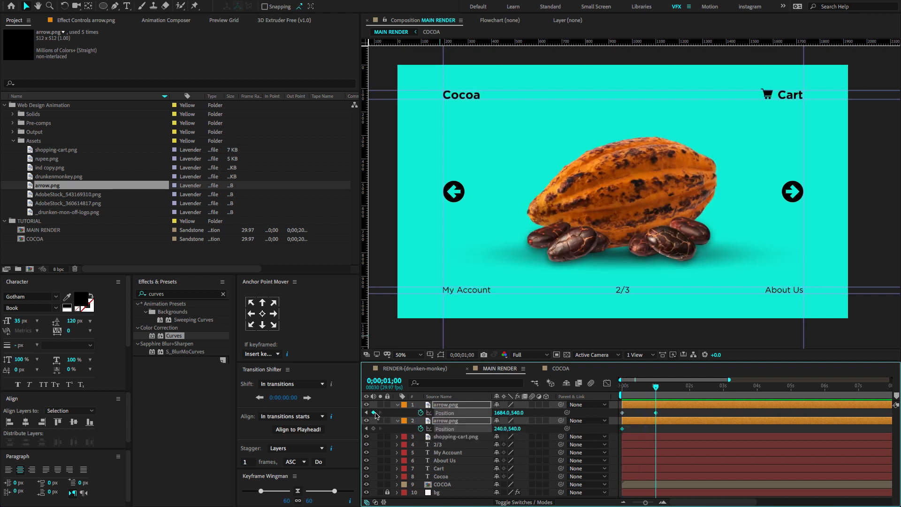
Move the arrows outward at 0;00;00;00 by setting their X positions to 1730.0 for the right arrow and 196.0 for the left.
key("Home")
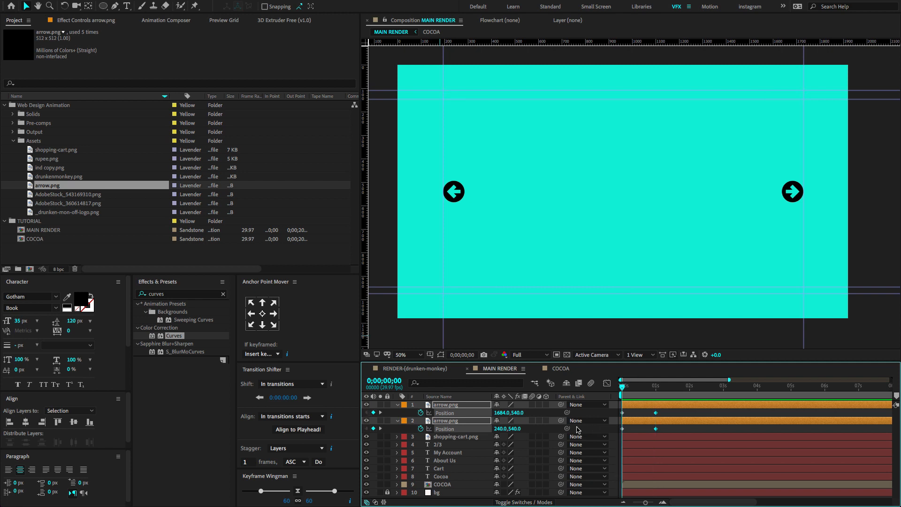
key("F2")
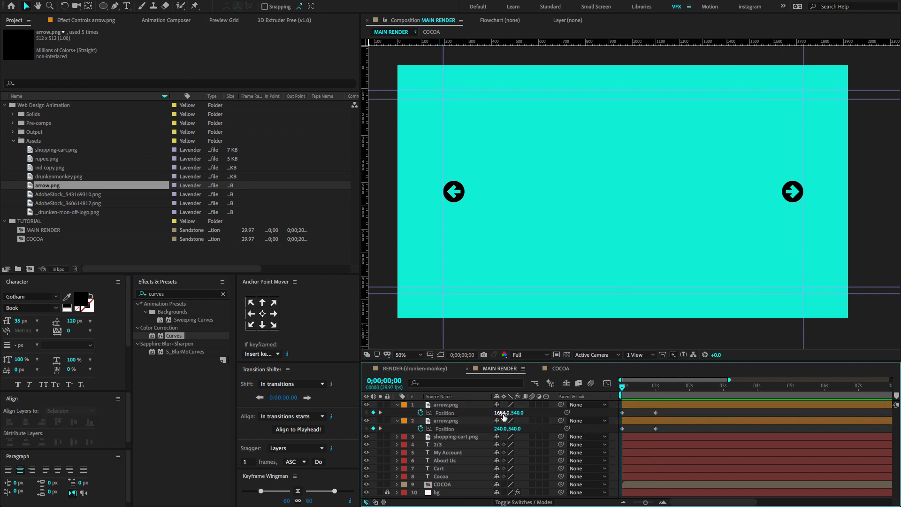
left_click_drag(503, 416, 484, 431)
key("F2")
left_click(654, 436)
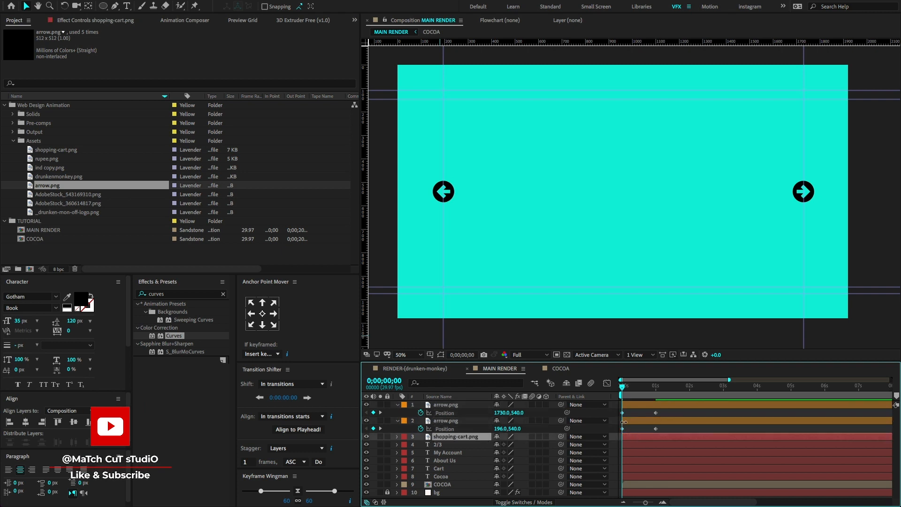
Copy each arrow's first Position keyframe to 0;00;02;00 and preview the back-and-forth motion.
left_click_drag(632, 393, 618, 415)
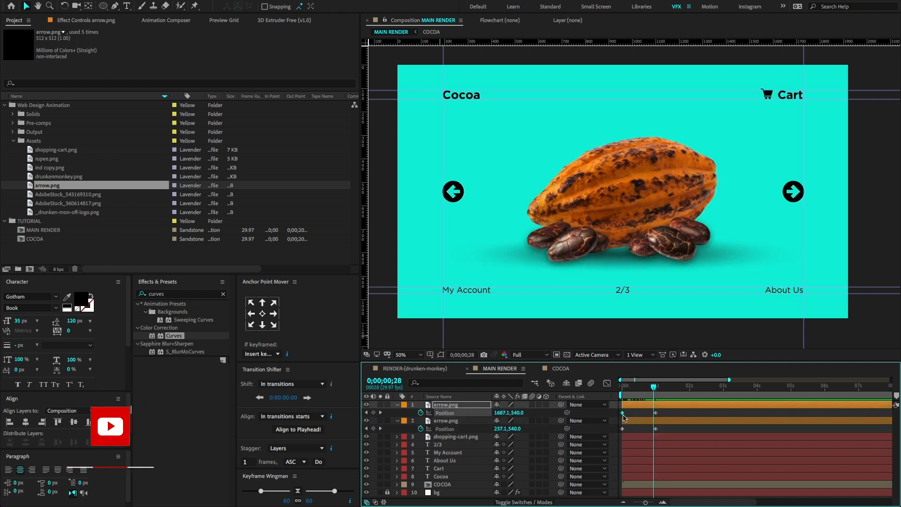
left_click(690, 390)
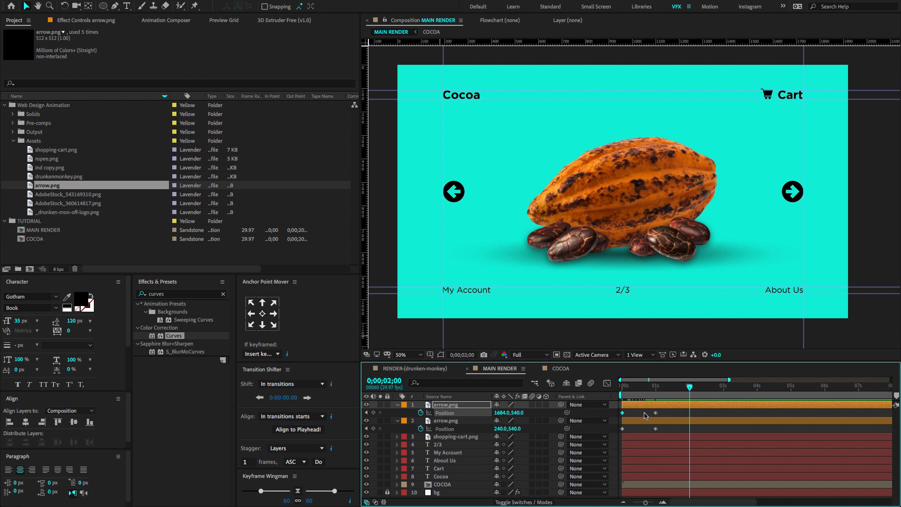
key("ctrl+c")
key("ctrl+v")
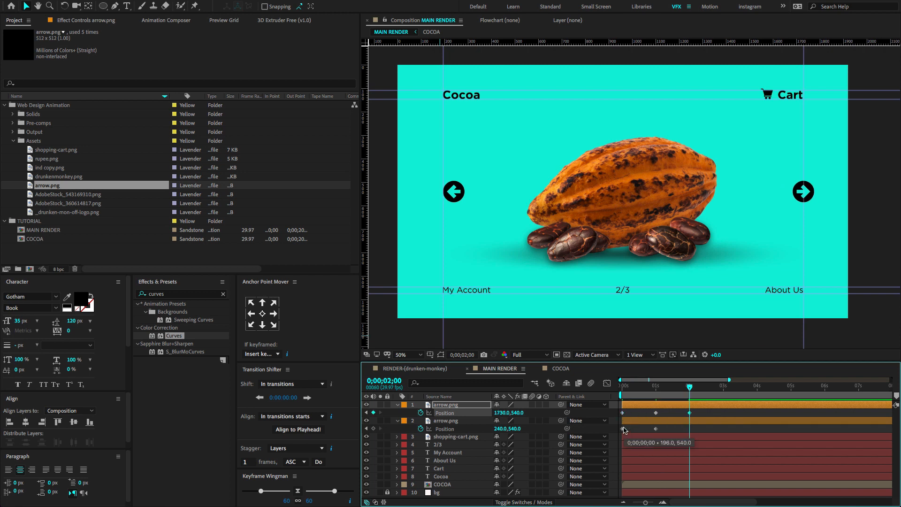
left_click(623, 429)
key("ctrl+c")
key("ctrl+v")
left_click_drag(645, 387, 618, 392)
key("space")
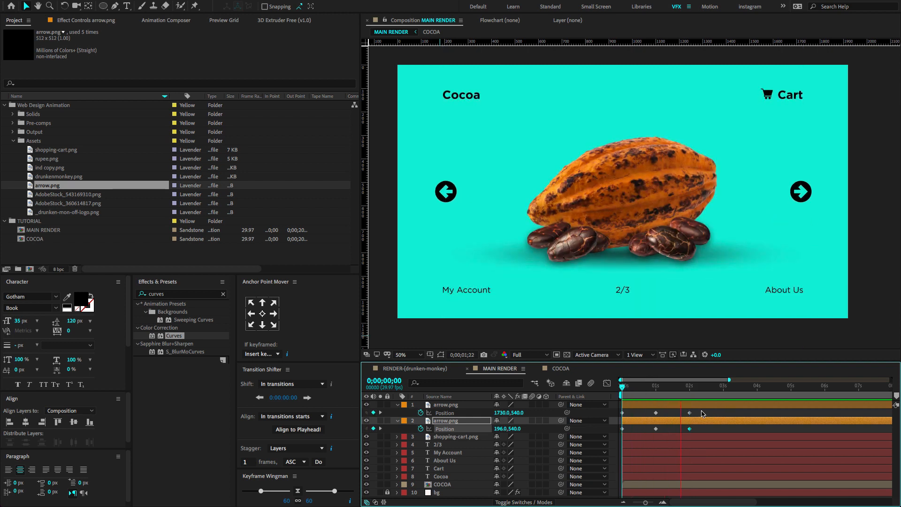
key("space")
Easy-ease all the arrow Position keyframes, sharpen both peaks of their speed graph, and preview the motion.
left_click_drag(619, 433, 718, 409)
key("F9")
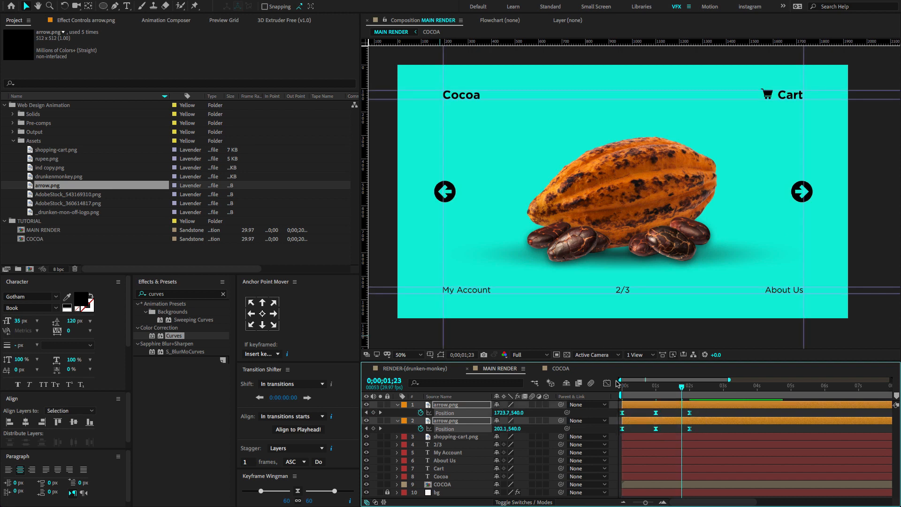
left_click(606, 383)
left_click_drag(711, 470, 646, 481)
key("space")
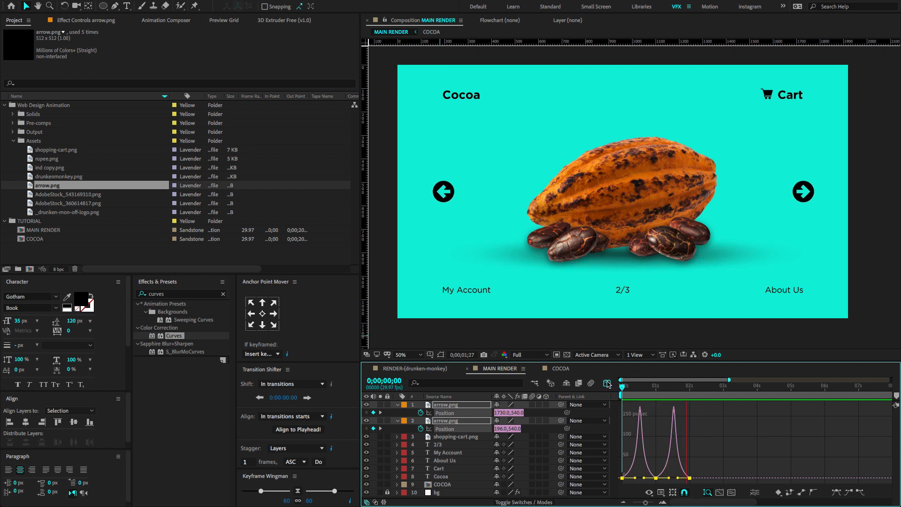
key("space")
Compress the timing of both arrows' Position keyframes proportionally so the back-and-forth movement runs faster, and return to the first frame.
key("shift+F3")
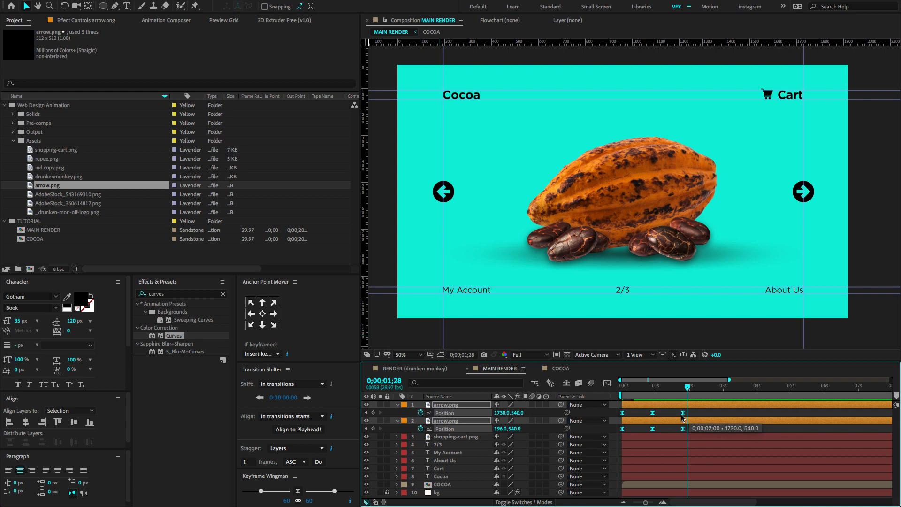
key("Home")
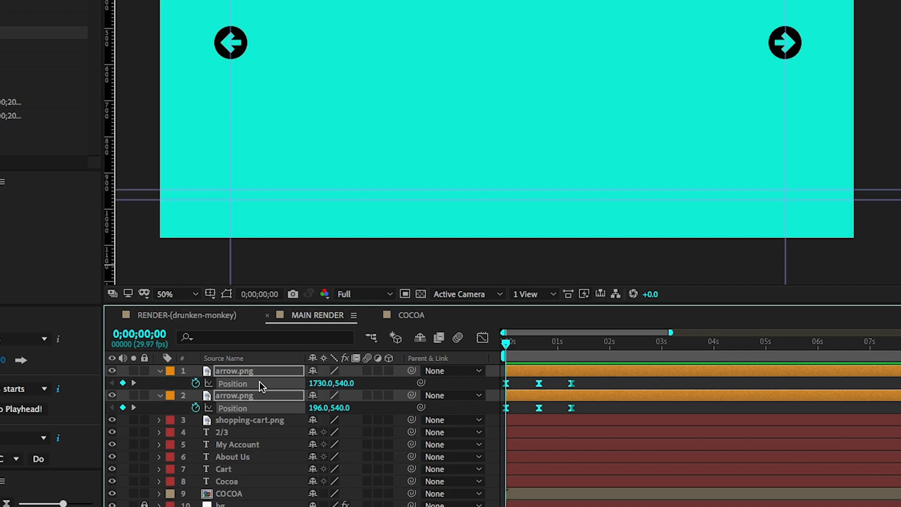
Add a loopOut() expression to the Position property of both arrow layers so their movement repeats.
left_click(195, 383, "alt")
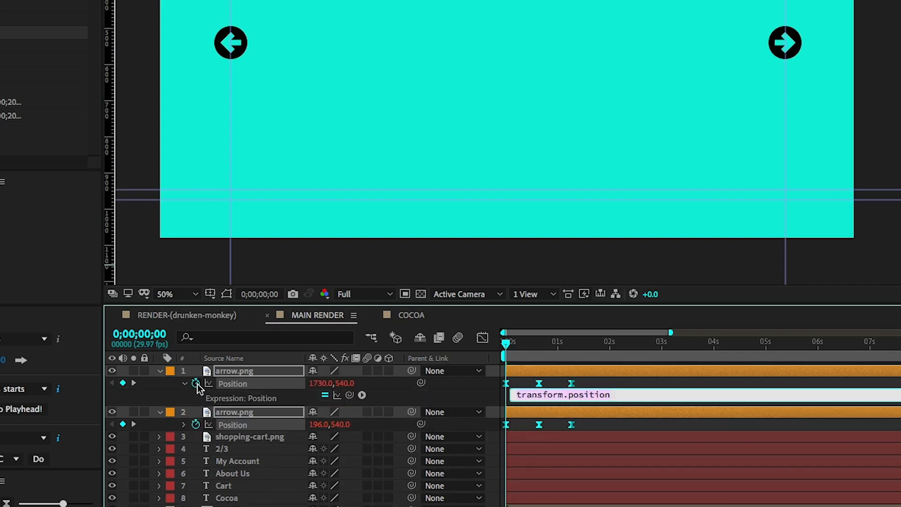
type("loopOut(")
left_click(482, 404)
left_click(211, 429)
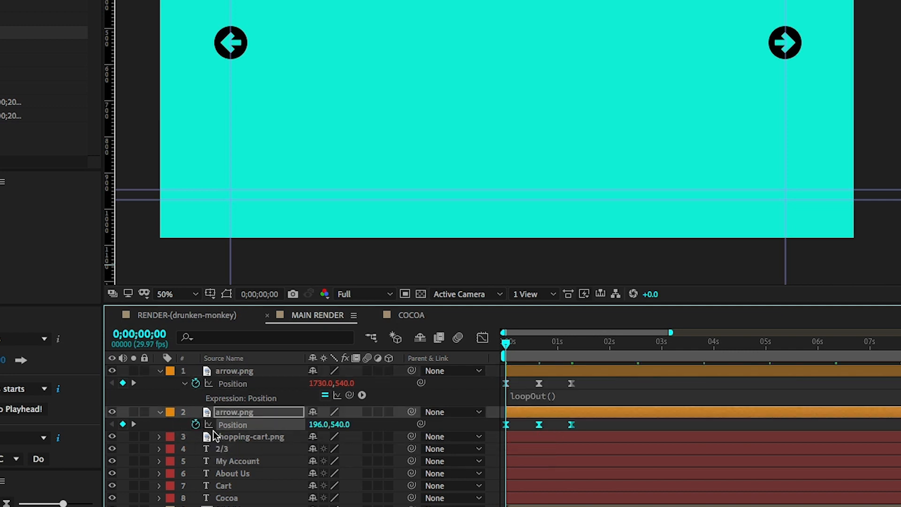
left_click(195, 424, "alt")
type("loopOut()")
left_click(497, 355)
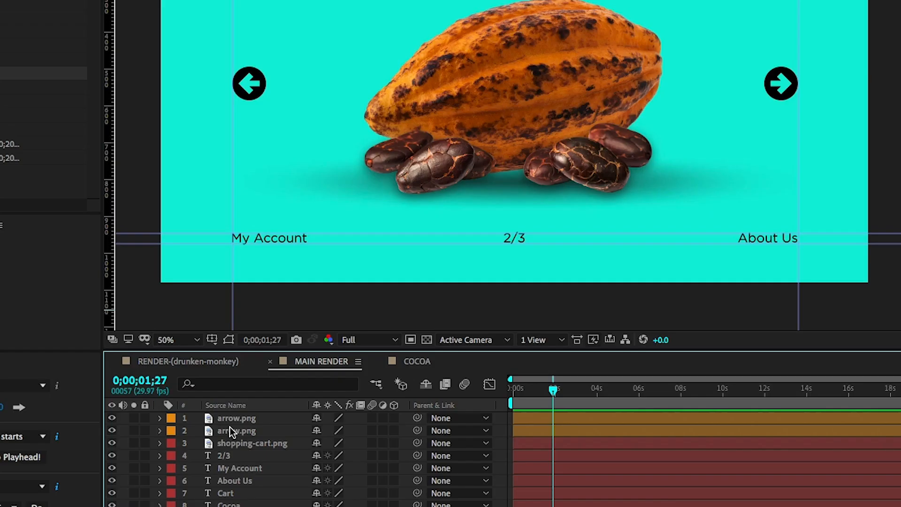
At 0;00;04;00, duplicate the right arrow layer and set a first Scale keyframe on the duplicate.
left_click_drag(548, 398, 598, 398)
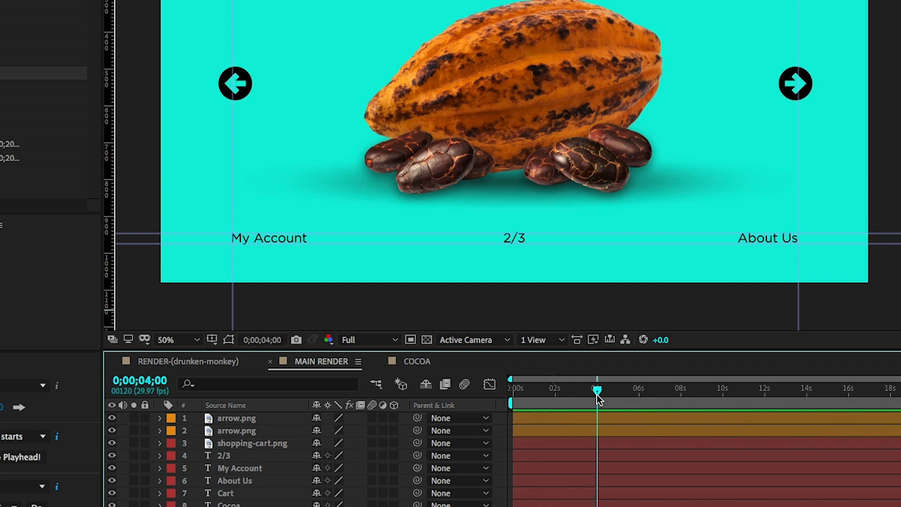
left_click(269, 419)
key("p")
key("ctrl+d")
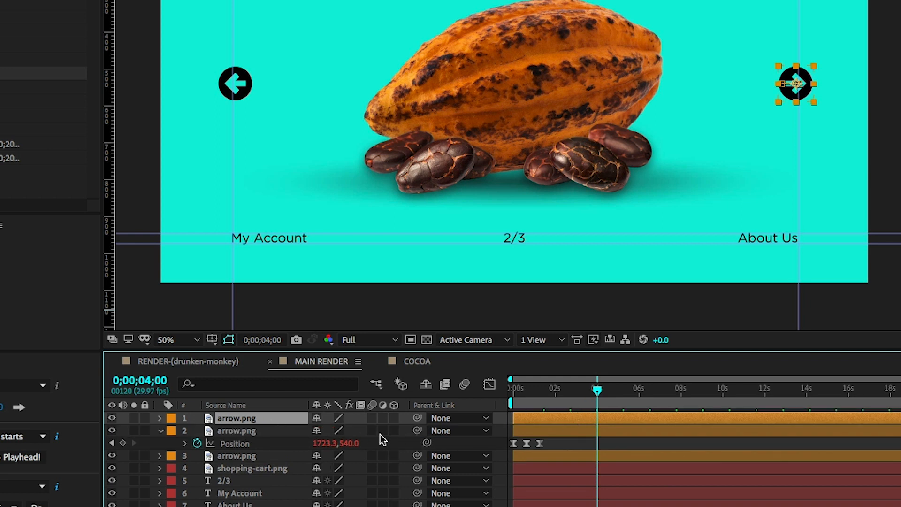
key("s")
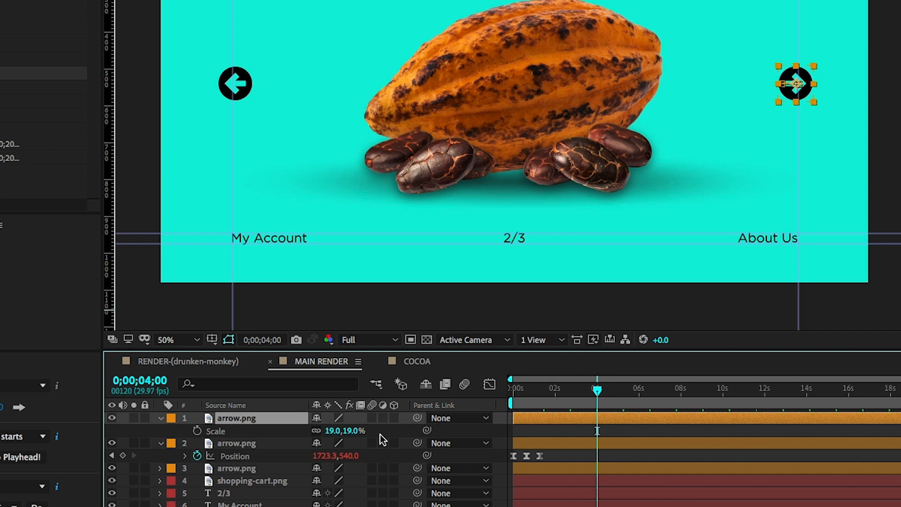
left_click(198, 431)
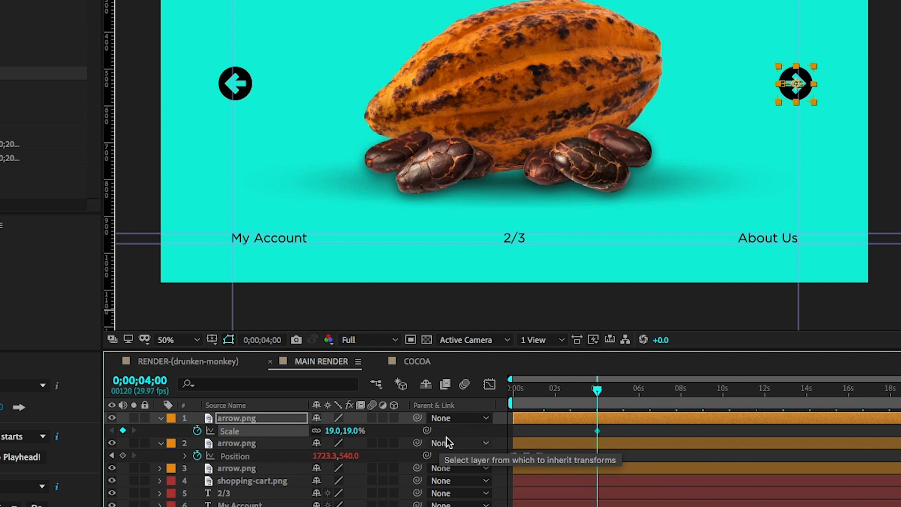
Add Scale keyframes to the duplicate arrow at 0;00;04;10 and 0;00;04;20, enlarging it to 26% at the first of these.
key("shift+Page_Down")
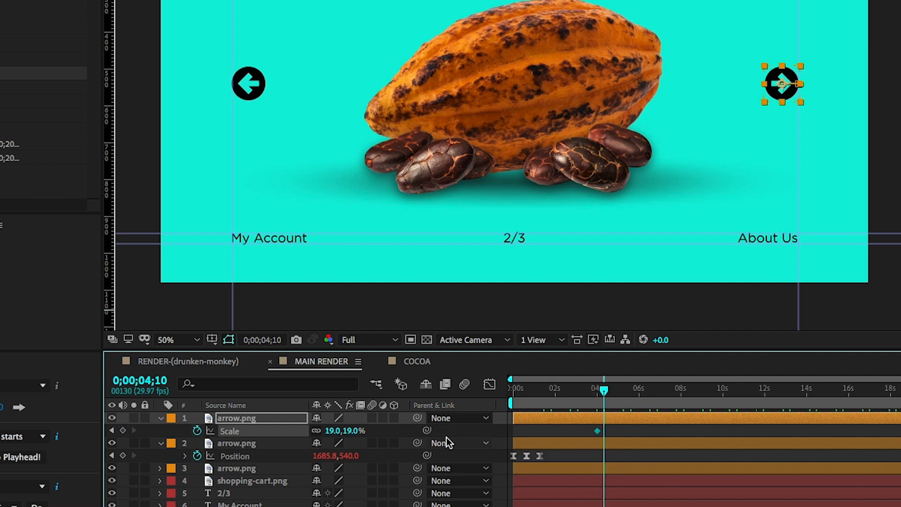
key("shift+Page_Down")
left_click(123, 431)
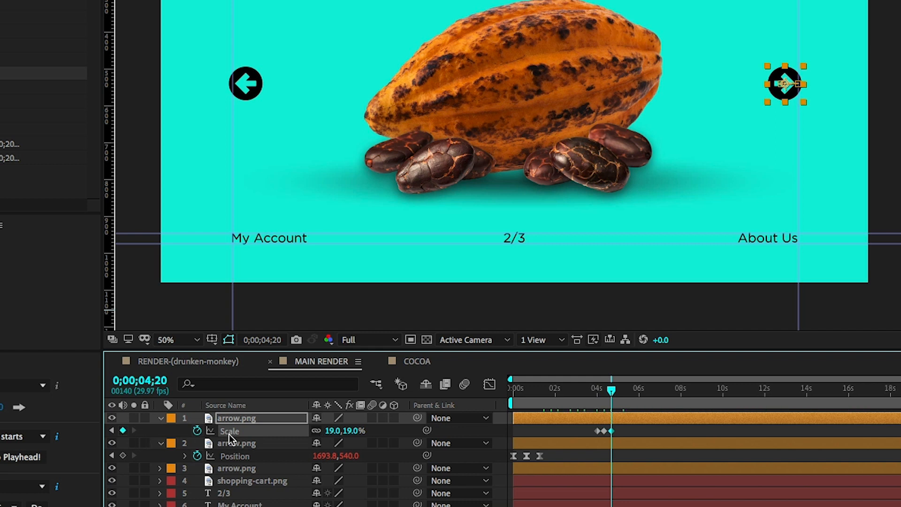
left_click(111, 431)
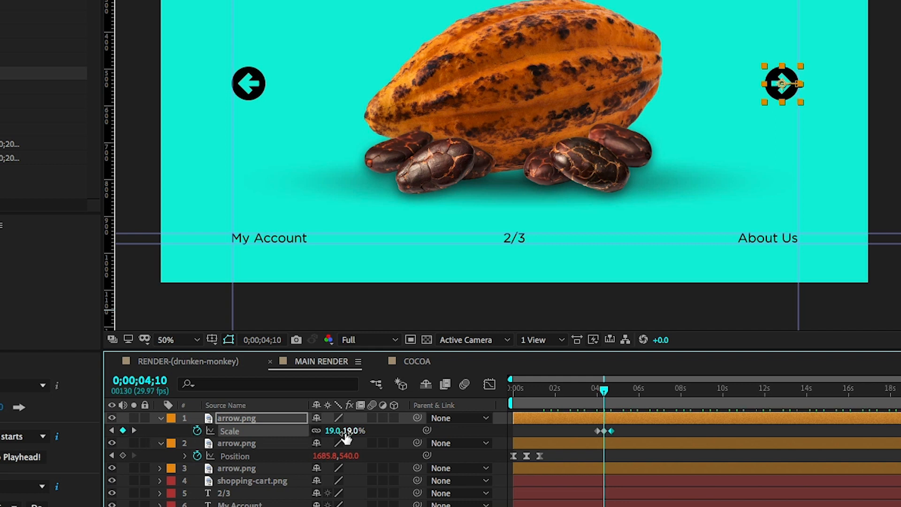
left_click_drag(355, 431, 359, 430)
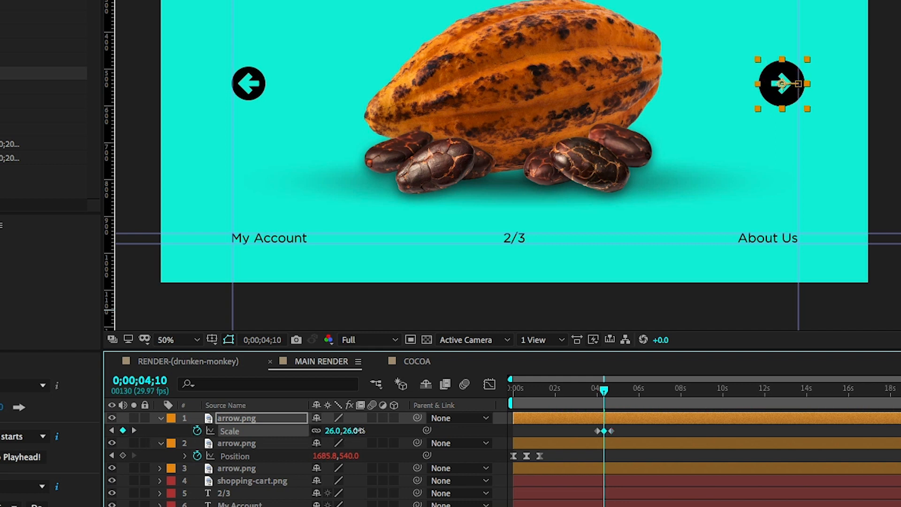
Lower the duplicate arrow's Opacity to 53% and preview the composition.
left_click(277, 418)
key("t")
left_click_drag(323, 434, 310, 437)
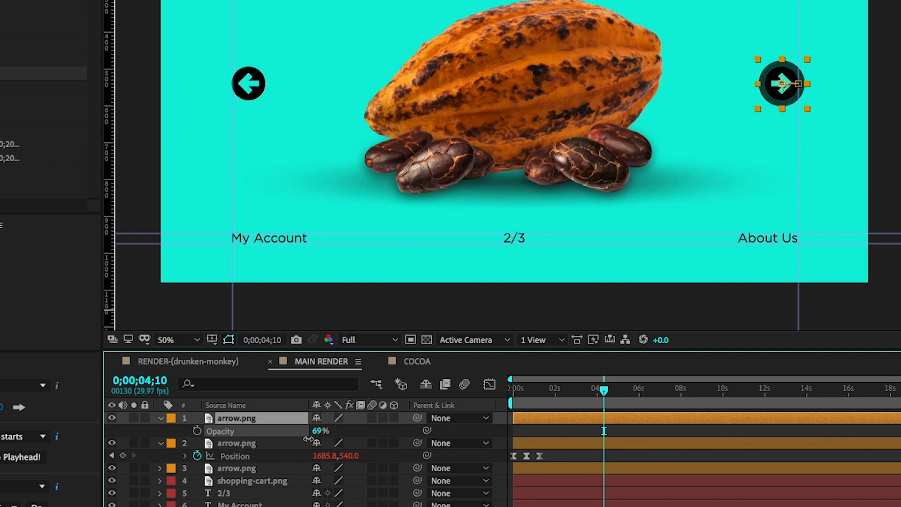
left_click_drag(317, 430, 308, 433)
left_click_drag(548, 390, 524, 396)
key("space")
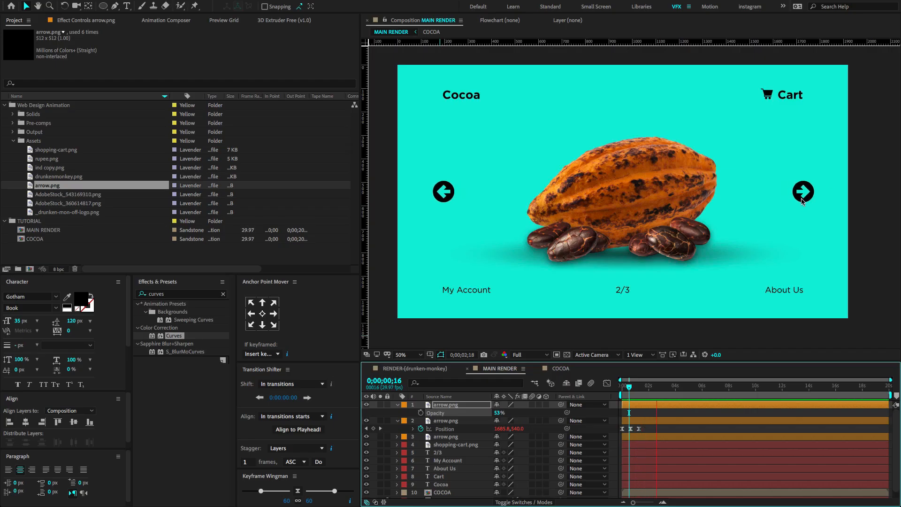
key("space")
Easy-ease the duplicate arrow's three Scale keyframes with sharper peaks in their speed graph, and preview the pulse.
key("u")
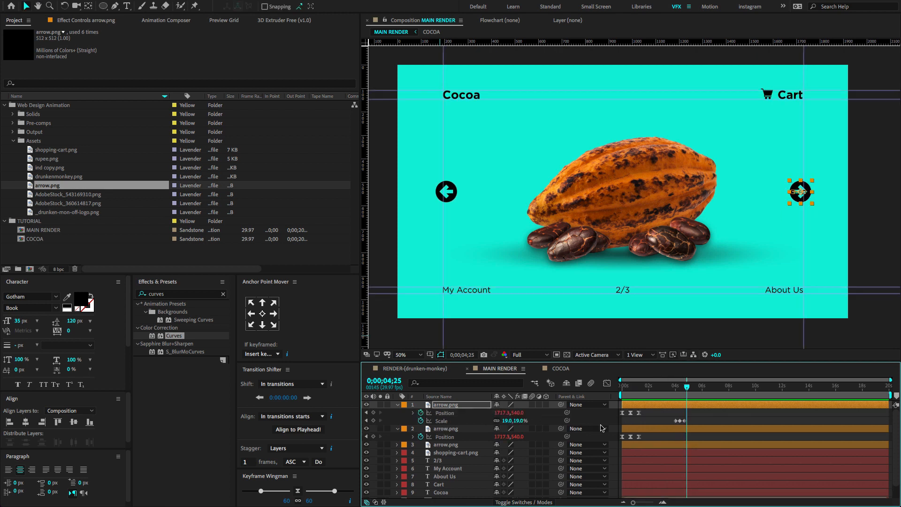
left_click_drag(709, 419, 660, 427)
left_click(665, 423)
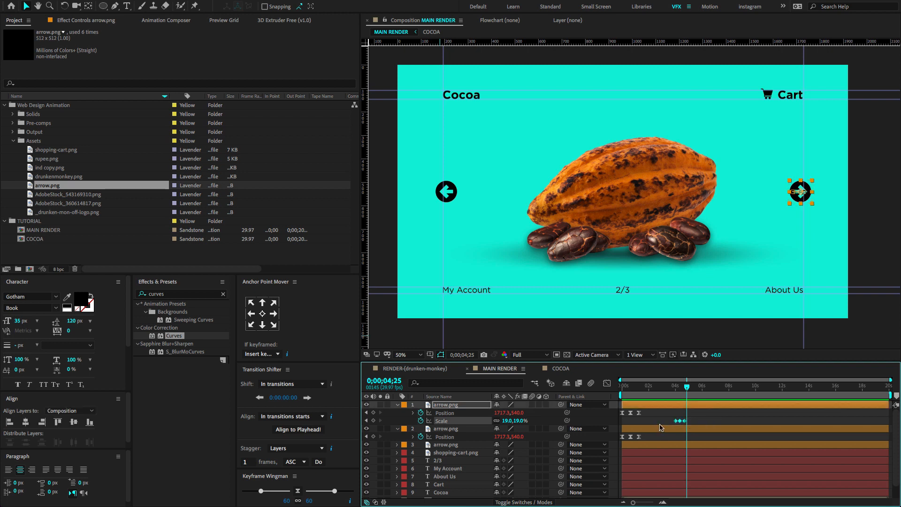
left_click(608, 384)
key("equal")
key("equal")
key("equal")
left_click_drag(678, 431, 620, 460)
key("F9")
left_click_drag(685, 443, 681, 443)
key("space")
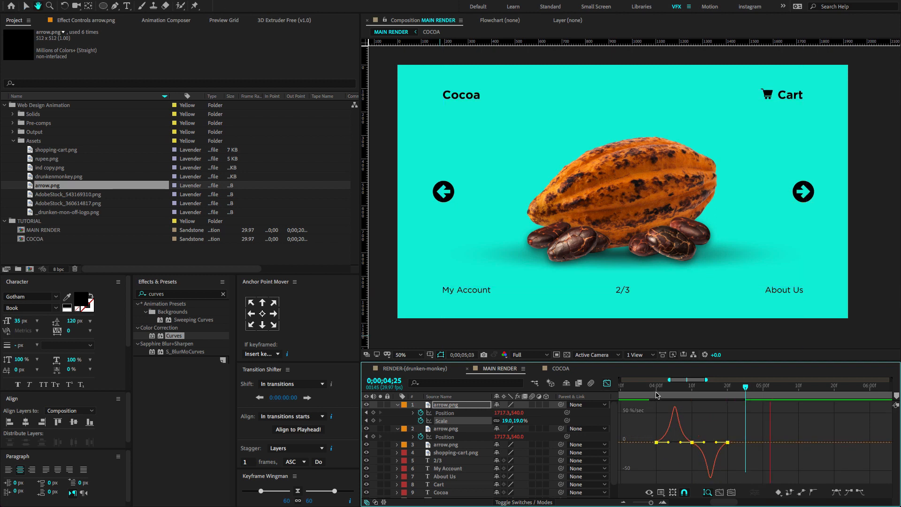
left_click(646, 394)
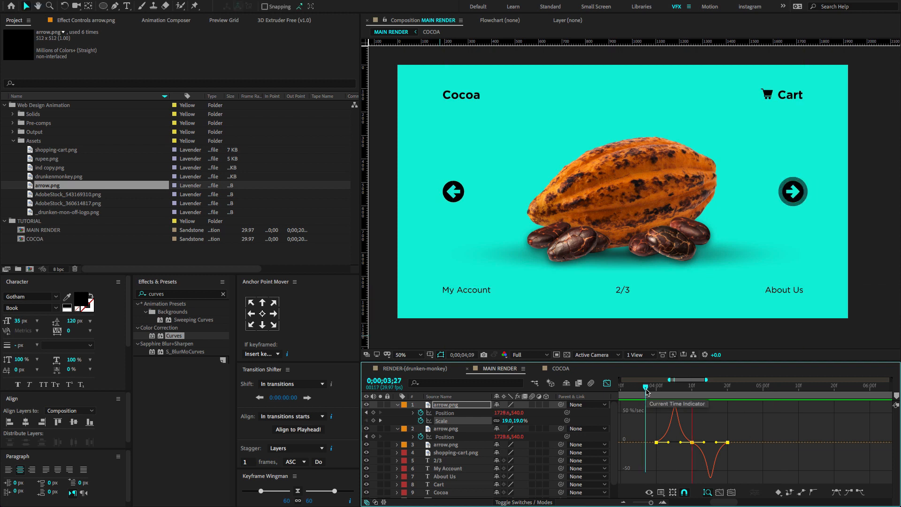
left_click_drag(648, 392, 649, 392)
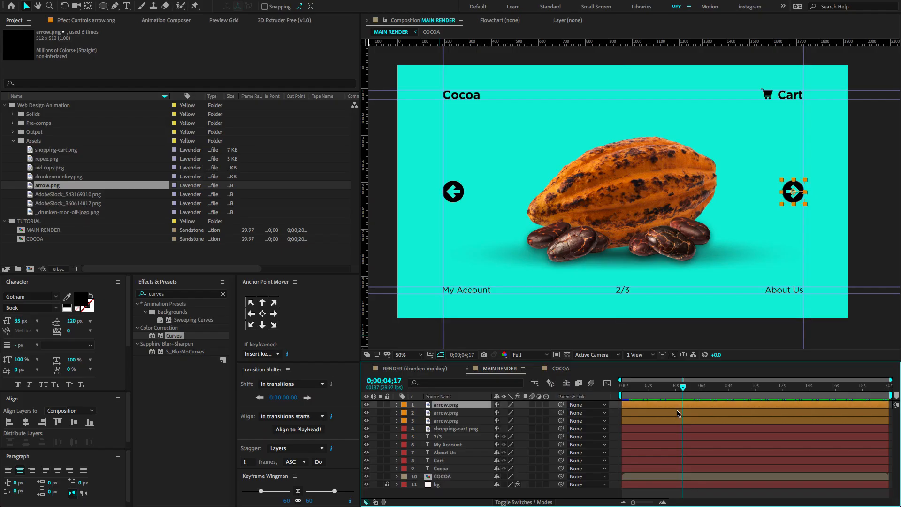
Fade out all three arrow layers with Opacity keyframes from 0;00;04;17 to 0% at 0;00;04;27.
left_click(675, 419, "shift")
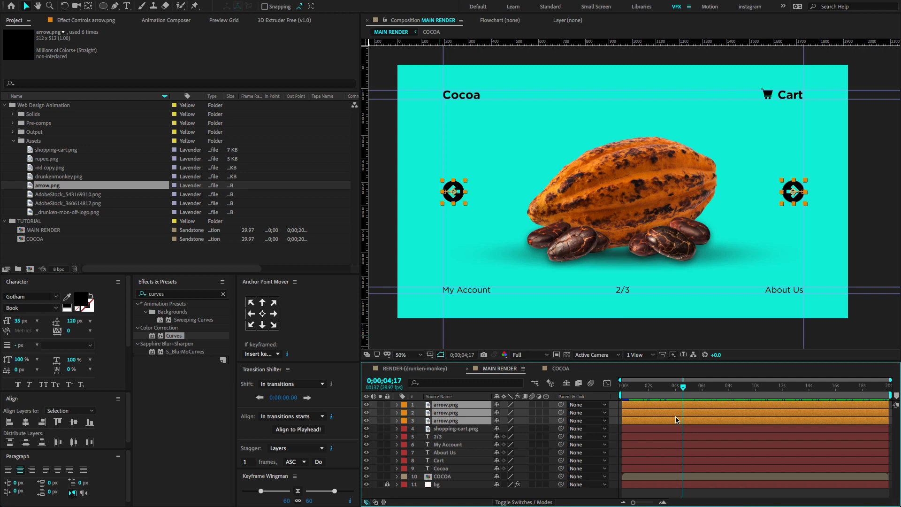
key("t")
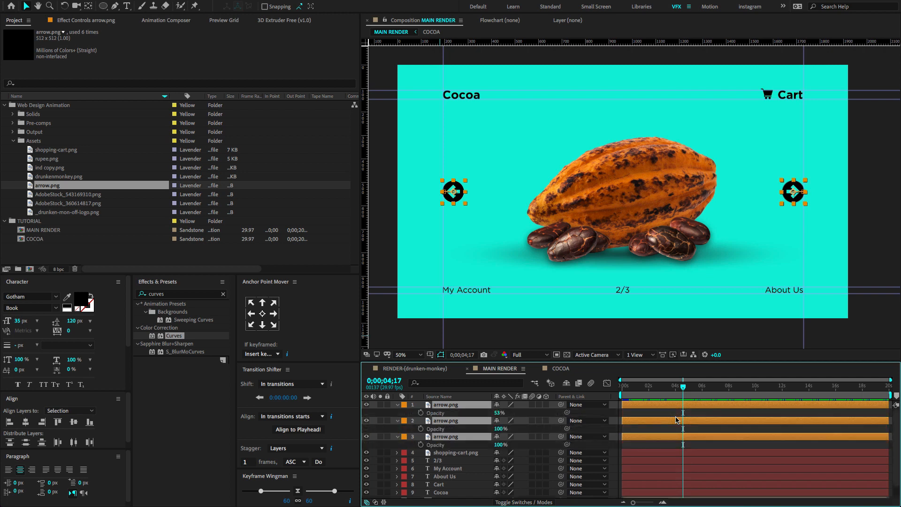
left_click(421, 413)
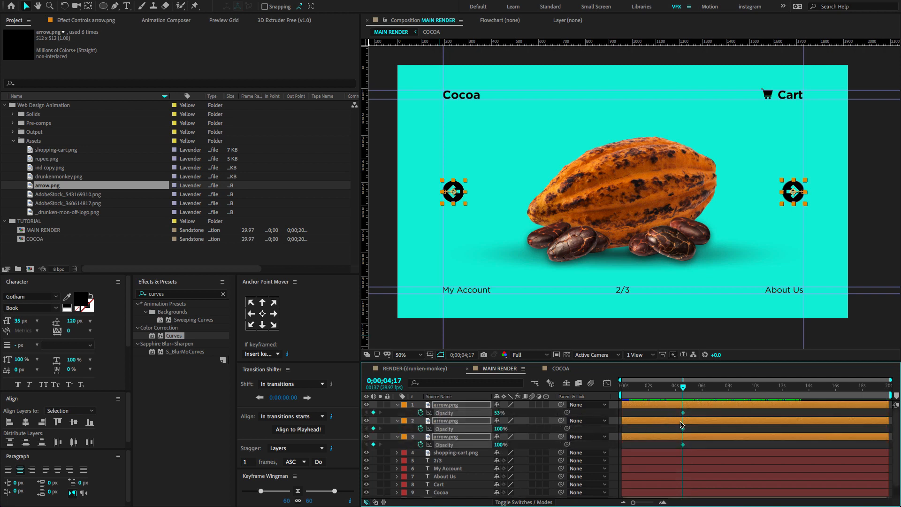
key("shift+Page_Down")
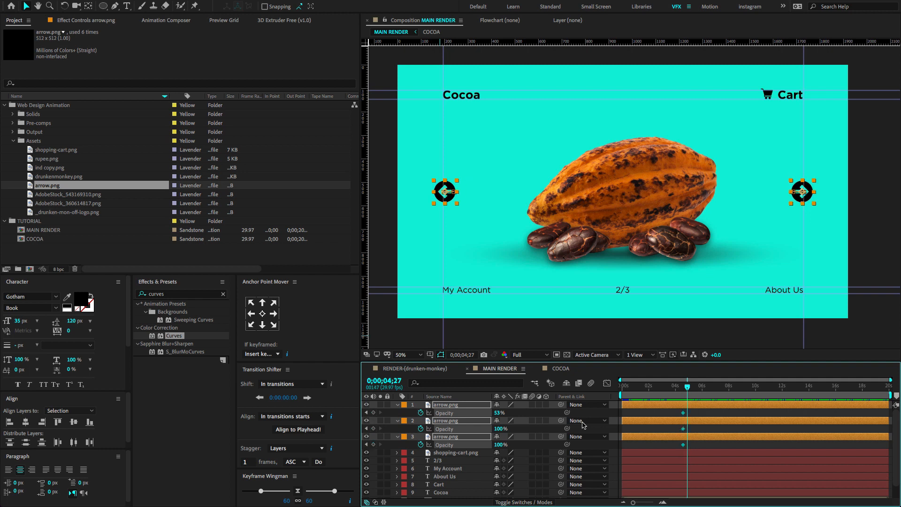
left_click_drag(373, 445, 373, 413)
left_click(497, 413)
type("0")
key("Return")
Shift all the arrow Opacity keyframes earlier so the fade-out starts at 0;00;04;06, and preview the timing.
left_click_drag(688, 387, 677, 388)
key("space")
key("space")
left_click_drag(696, 412, 678, 445)
left_click_drag(683, 445, 678, 444)
key("space")
mouse_move(676, 388)
left_mouse_down()
mouse_move(668, 388)
mouse_move(683, 387)
left_mouse_up()
key("space")
key("space")
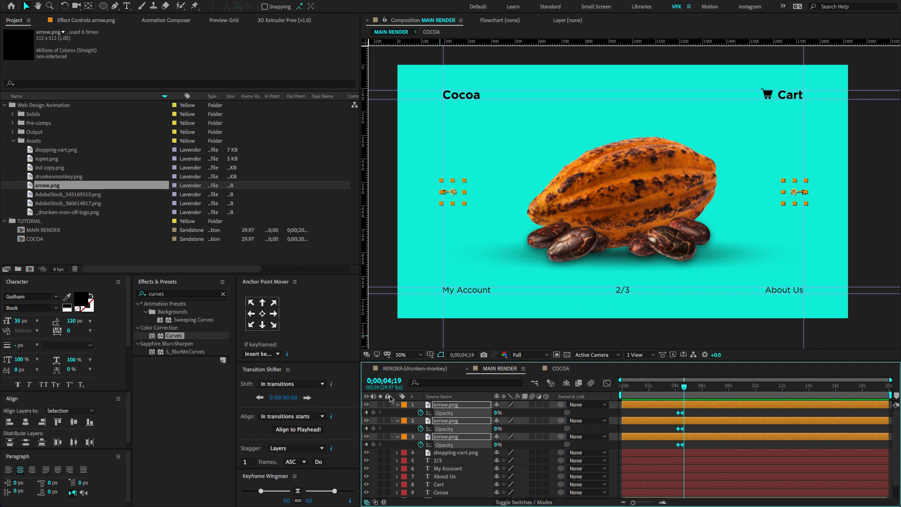
Turn the COCOA layer into a 3D layer and reveal its rotation and Position properties together.
key("u")
left_click(471, 476)
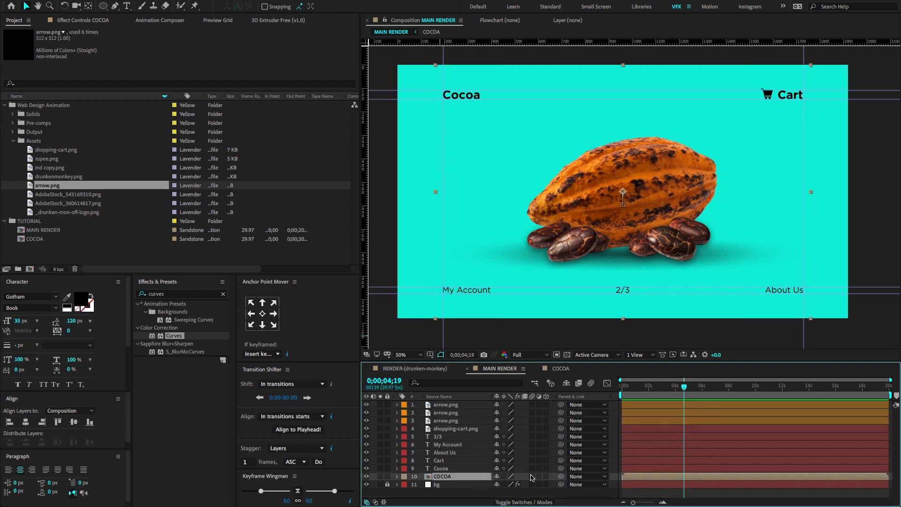
left_click(546, 476)
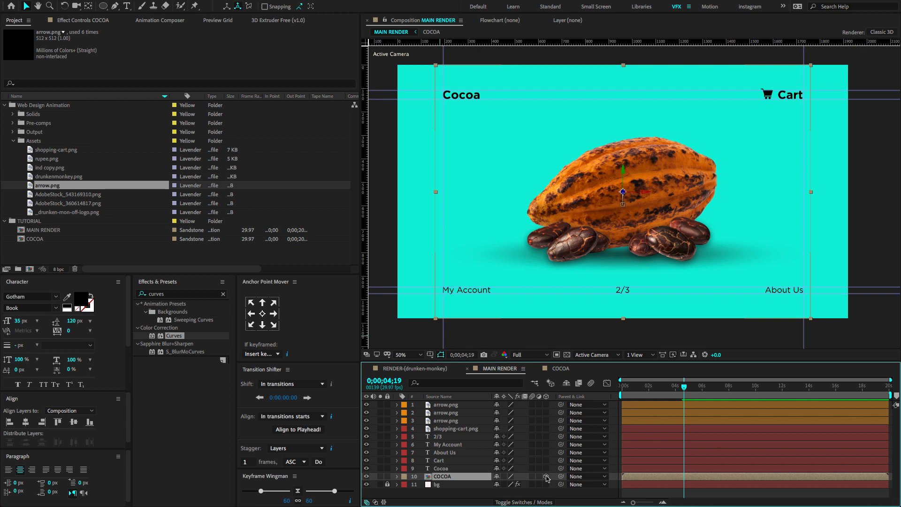
key("r")
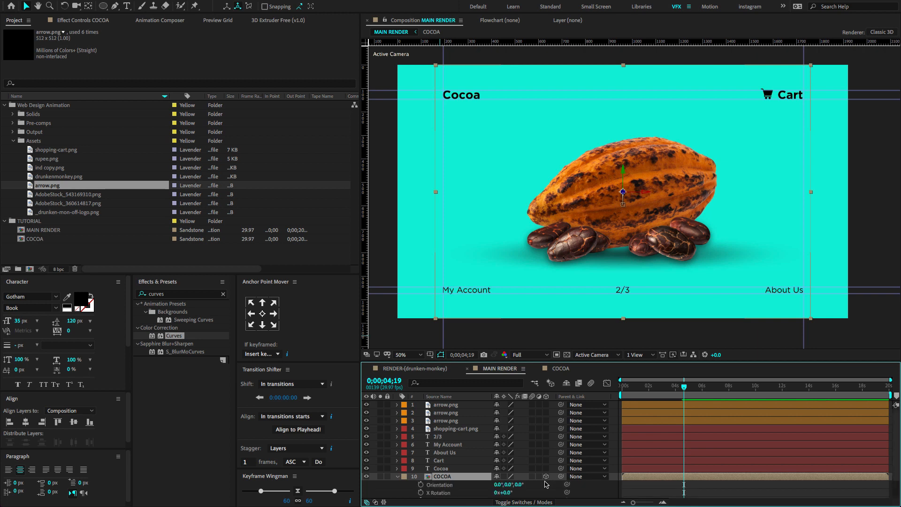
key("shift+p")
scroll(530, 439, "down", 3)
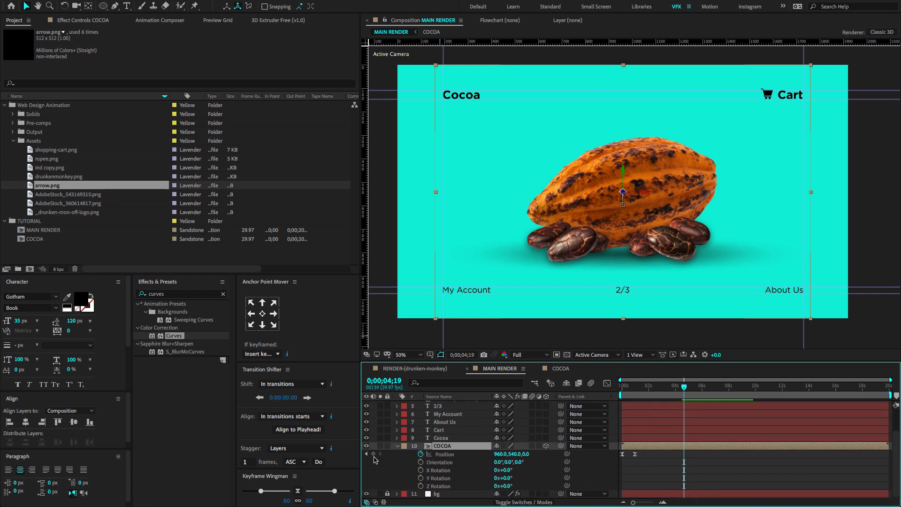
Keyframe COCOA's Position at 0;00;04;19 and 0;00;05;19, moving it back in depth and toward the frame's left at the second keyframe.
left_click(374, 453)
key("space")
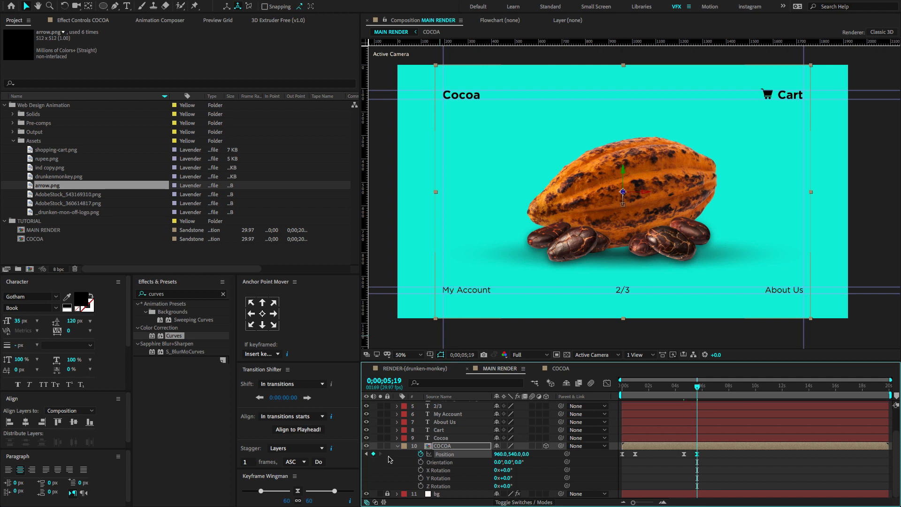
left_click_drag(515, 454, 898, 419)
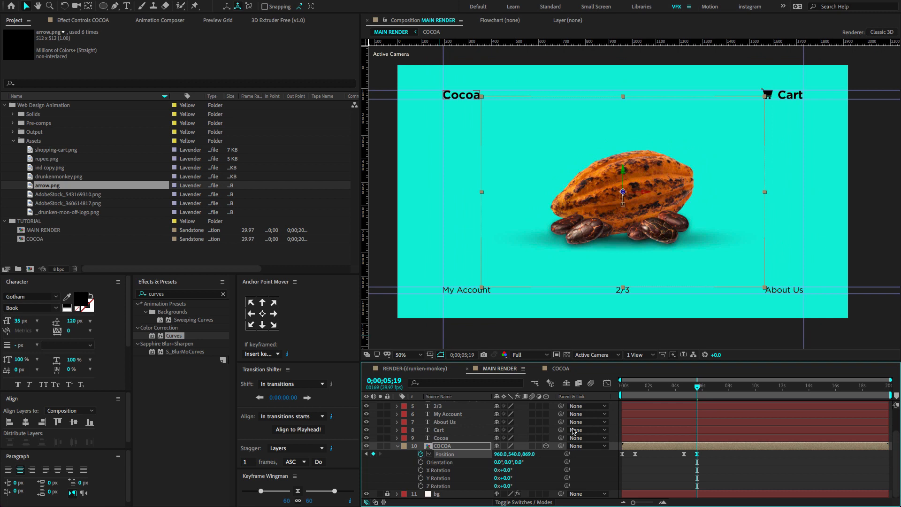
left_click_drag(527, 454, 308, 485)
mouse_move(692, 387)
left_mouse_down()
mouse_move(683, 389)
mouse_move(693, 389)
left_mouse_up()
Reshape the speed graph of COCOA's last two Position keyframes into a sharp early peak with a long slowdown.
left_click_drag(711, 453, 680, 462)
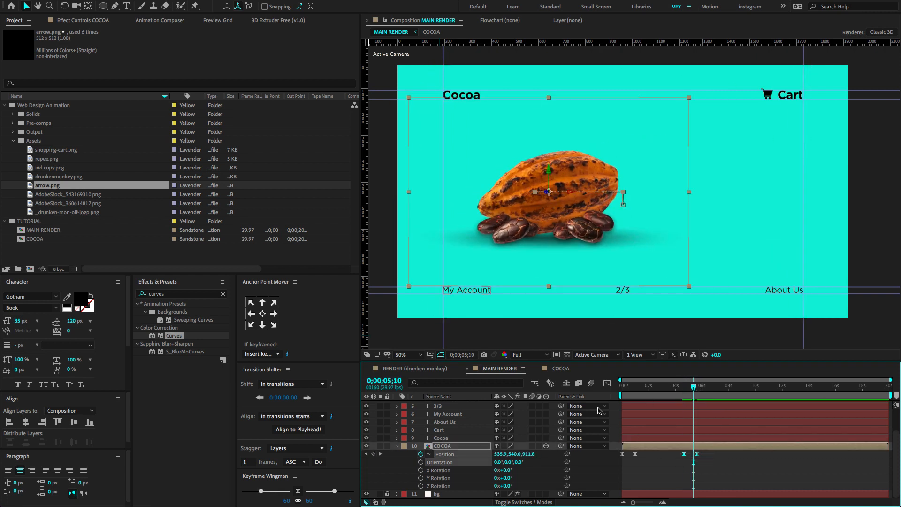
left_click(607, 384)
key("equal")
key("equal")
left_click_drag(721, 470, 662, 478)
left_click(656, 478)
Preview COCOA's backward and sideways move several times to check its easing.
left_click(654, 388)
key("space")
key("space")
mouse_move(654, 390)
left_mouse_down()
mouse_move(643, 391)
mouse_move(659, 390)
left_mouse_up()
key("space")
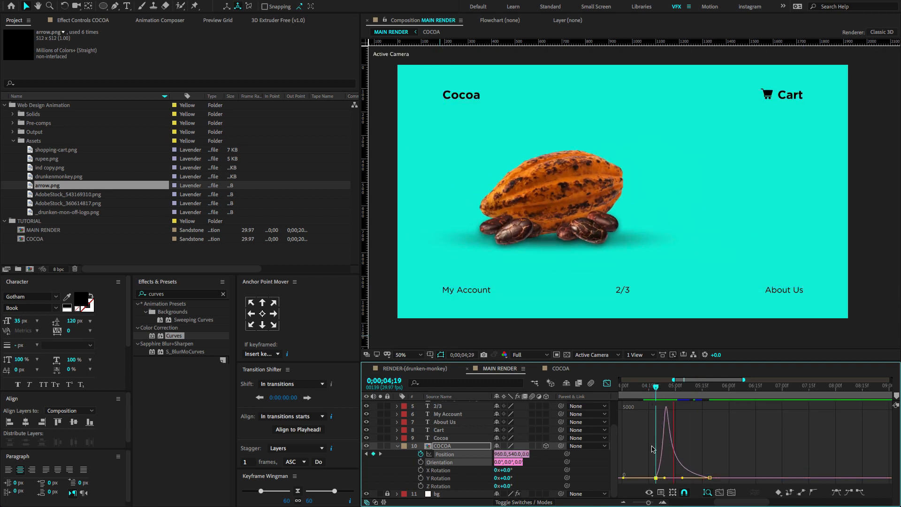
left_click(652, 390)
key("space")
left_click(652, 390)
key("space")
key("minus")
key("minus")
key("space")
Return to the layer bars, reveal the three arrow layers' keyframes, and go to their fade-out start at 0;00;04;06.
key("shift+F3")
left_click(397, 446)
left_click(444, 405)
left_click(445, 421, "shift")
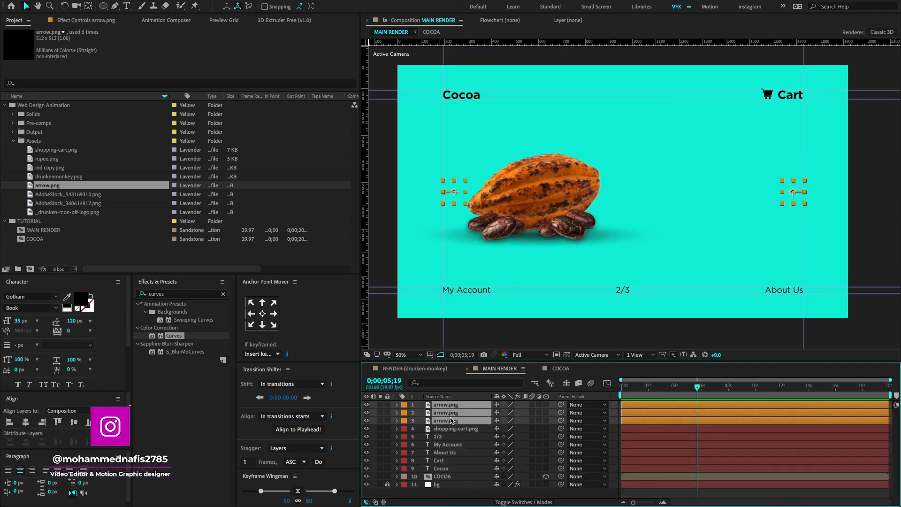
key("u")
left_click(366, 429)
left_click(366, 429)
scroll(633, 466, "down", 3)
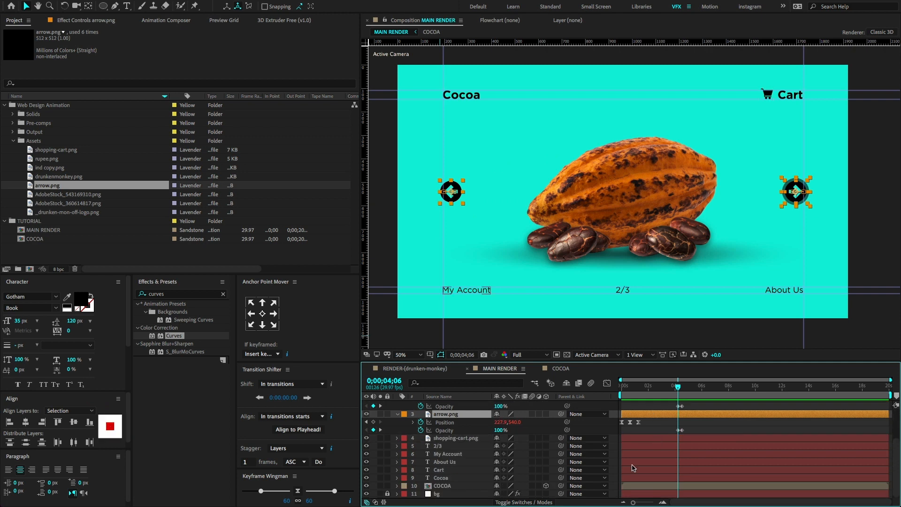
Move COCOA's last two Position keyframes earlier so they start with the arrows' fade-out at 0;00;04;06.
left_click(641, 486)
key("u")
left_click(684, 493)
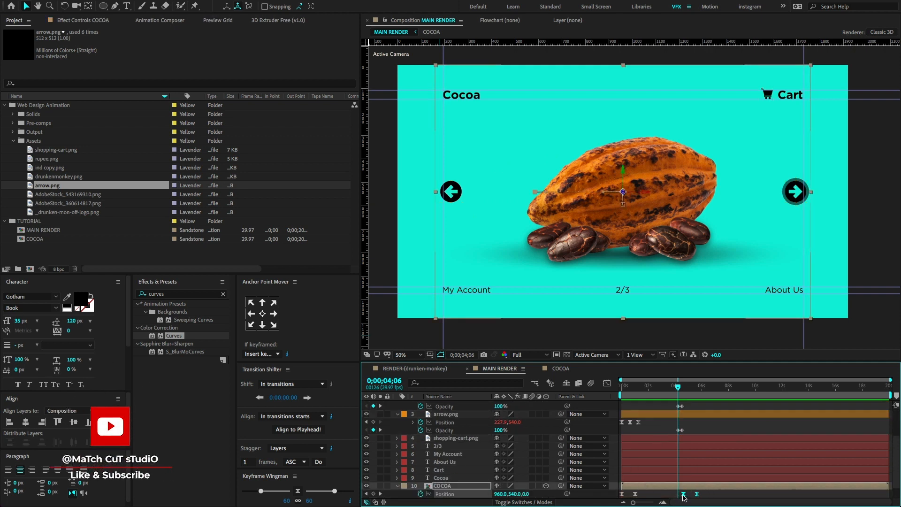
left_click_drag(683, 495, 678, 495)
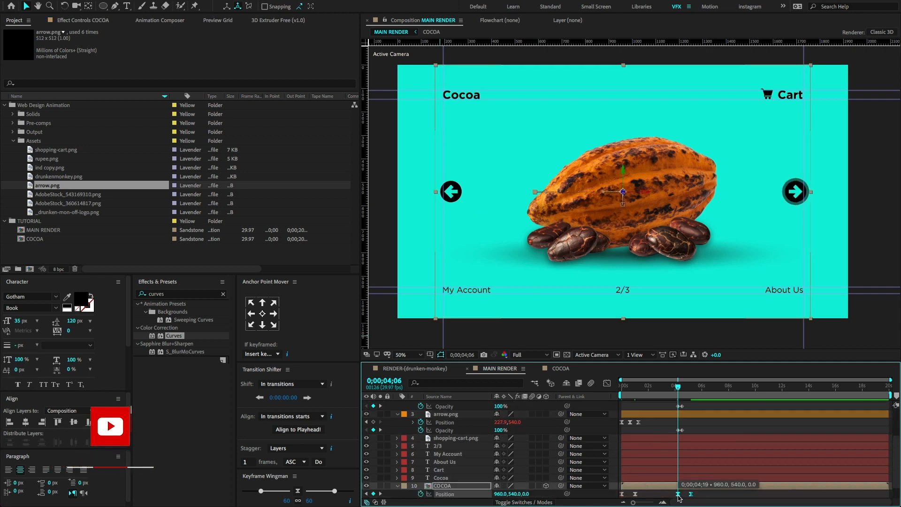
Preview the arrows' fade-out together with COCOA's backward move, starting from 0;00;03;25.
left_click_drag(678, 387, 672, 387)
key("space")
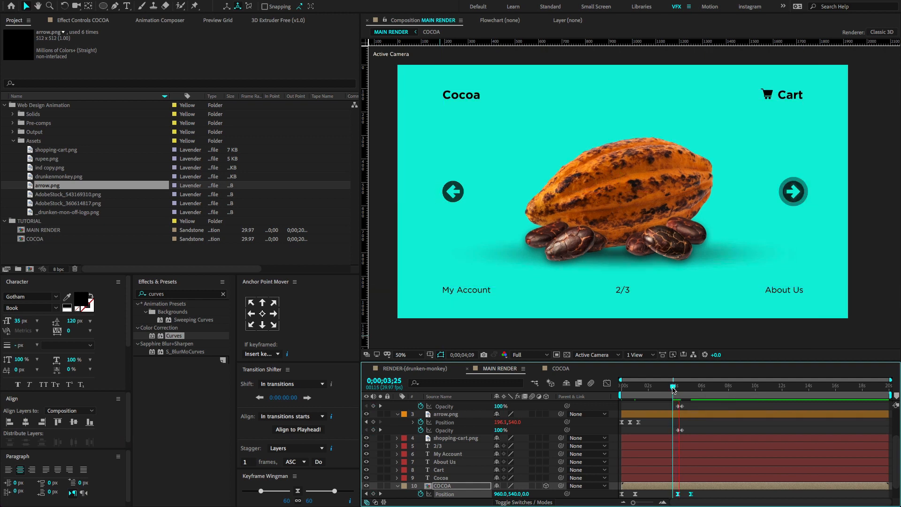
key("space")
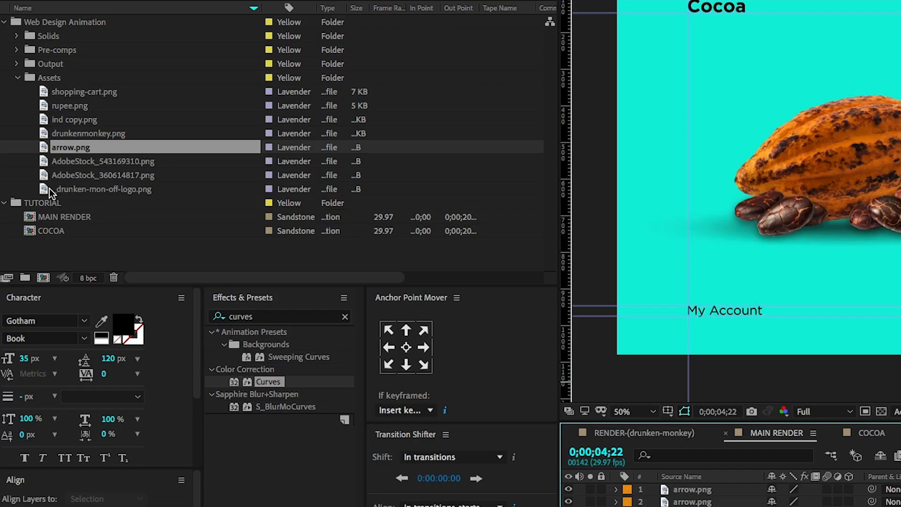
Add ind copy.png from the Assets folder as the top layer of MAIN RENDER and move it to the right of the cocoa pod.
left_click(28, 211)
left_click(28, 201)
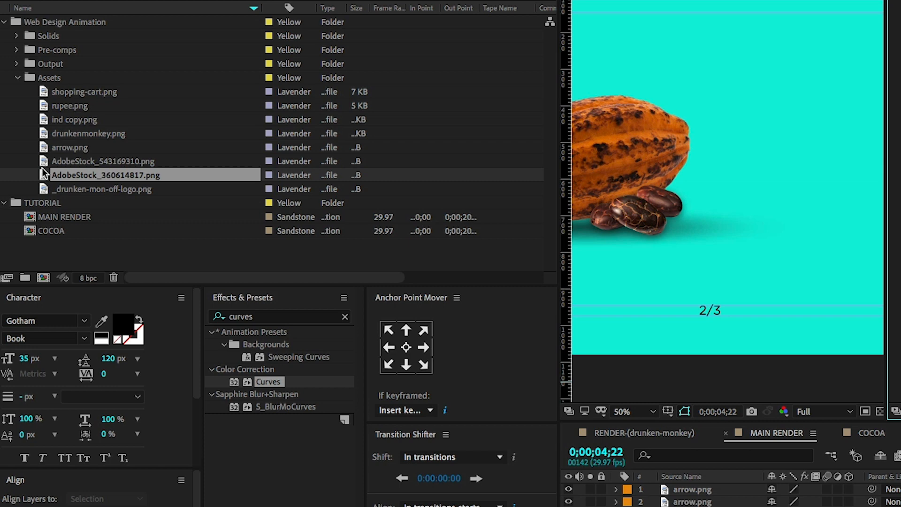
left_click(42, 161)
left_click(42, 147)
left_click(42, 134)
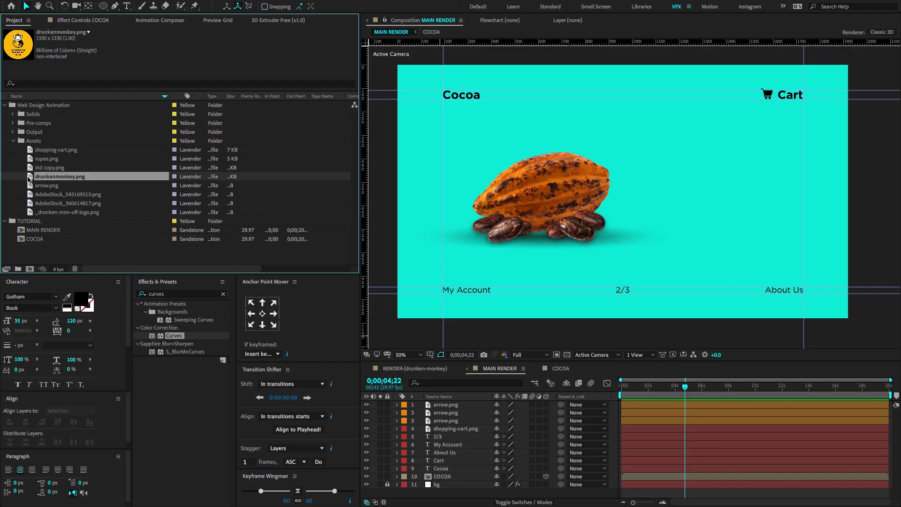
left_click(30, 168)
left_click_drag(30, 168, 474, 399)
key("shift+Right")
key("shift+Right")
key("shift+Right")
key("shift+Right")
key("shift+Right")
key("shift+Right")
key("shift+Right")
key("shift+Right")
key("shift+Right")
key("shift+Right")
key("shift+Right")
key("shift+Right")
key("shift+Right")
key("shift+Right")
key("shift+Right")
key("shift+Right")
key("shift+Right")
key("shift+Right")
key("shift+Right")
key("shift+Right")
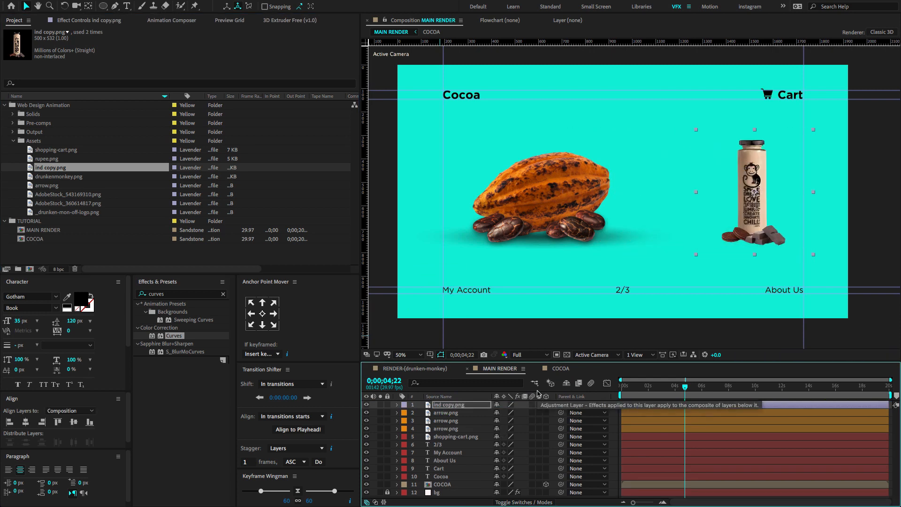
Scale the bottle image to 74% higher up in the frame, and make its layer start at 0;00;05;09.
key("s")
left_click_drag(522, 416, 513, 419)
key("shift+Up")
key("shift+Up")
key("shift+Up")
key("shift+Up")
key("shift+Up")
key("shift+Up")
key("shift+Up")
key("shift+Up")
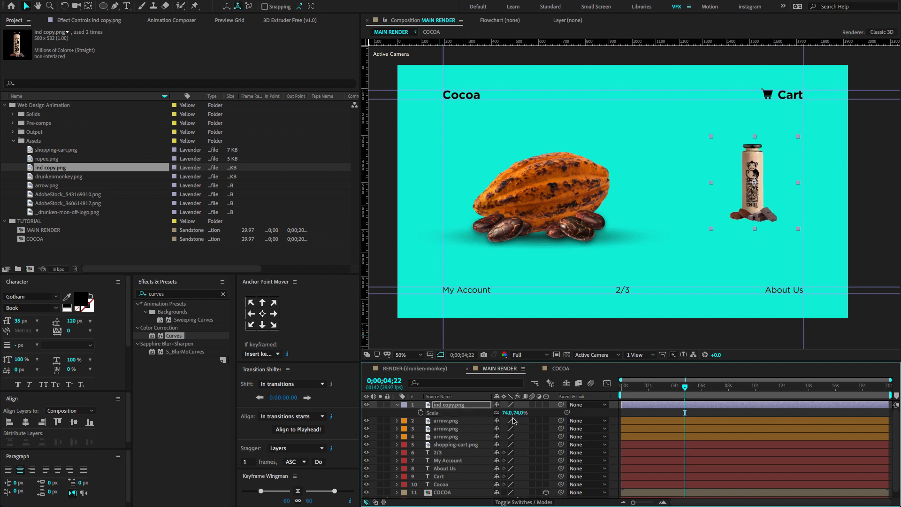
left_click_drag(689, 394, 761, 403)
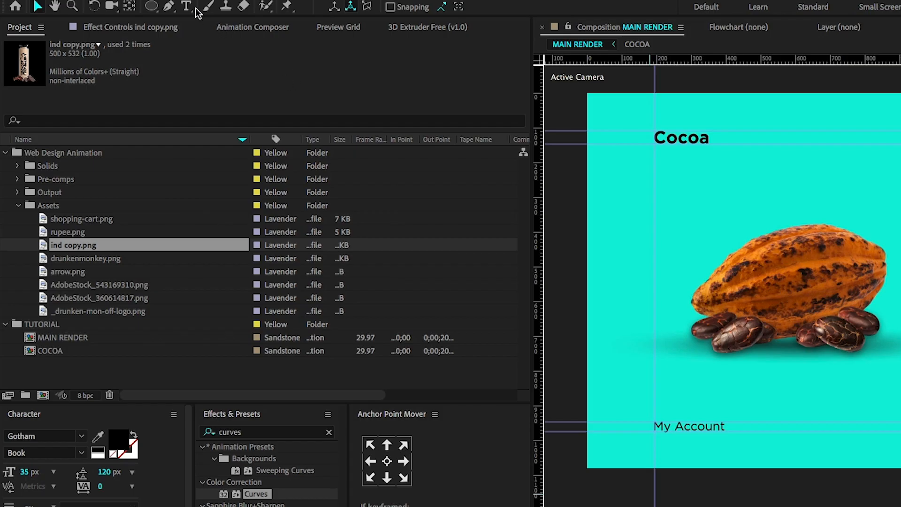
Add a text layer reading SMOOTHIE just below the bottle.
left_click(188, 7)
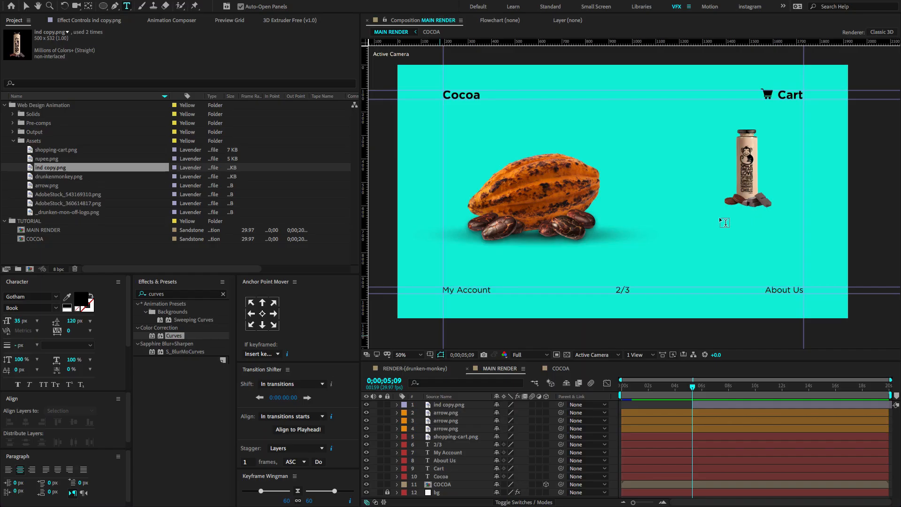
left_click(720, 217)
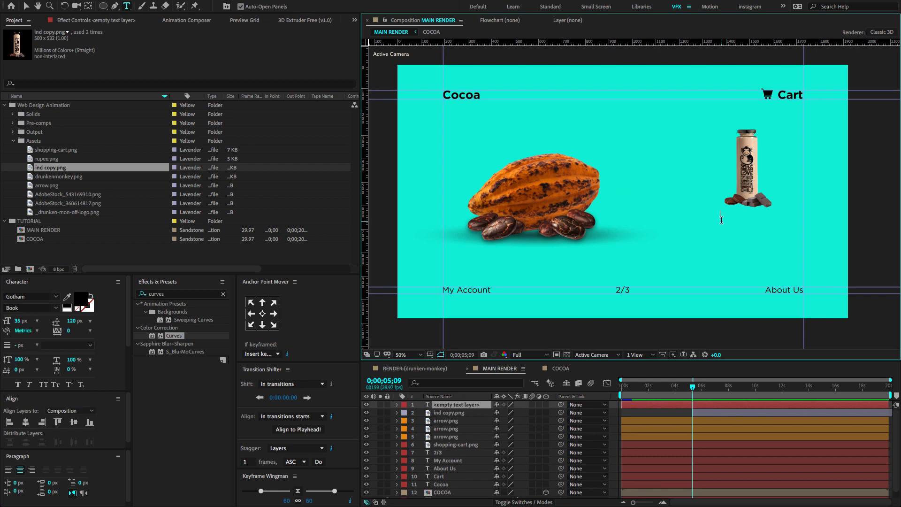
type("SM")
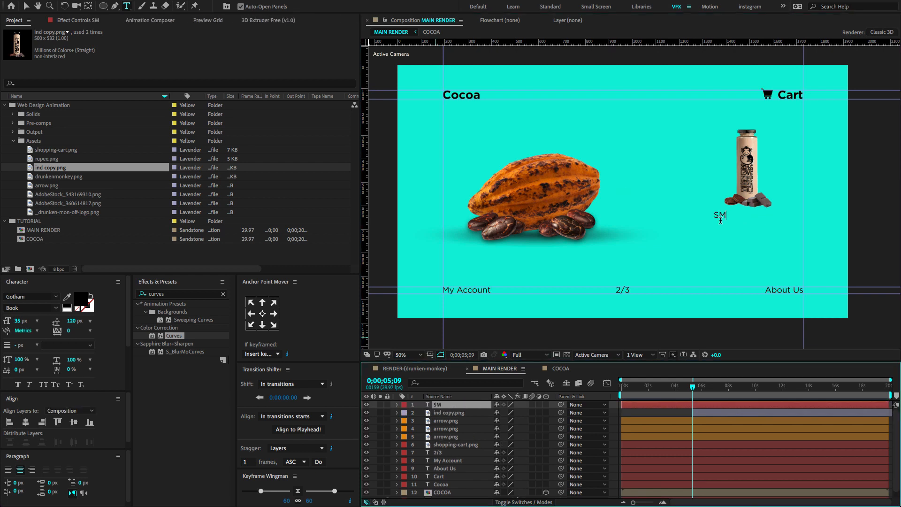
type("OOTHIE")
Set the SMOOTHIE text in the CEDRIC demo font at 115 px.
key("super+a")
left_click(35, 299)
type("IC")
key("BackSpace")
key("BackSpace")
double_click(716, 217)
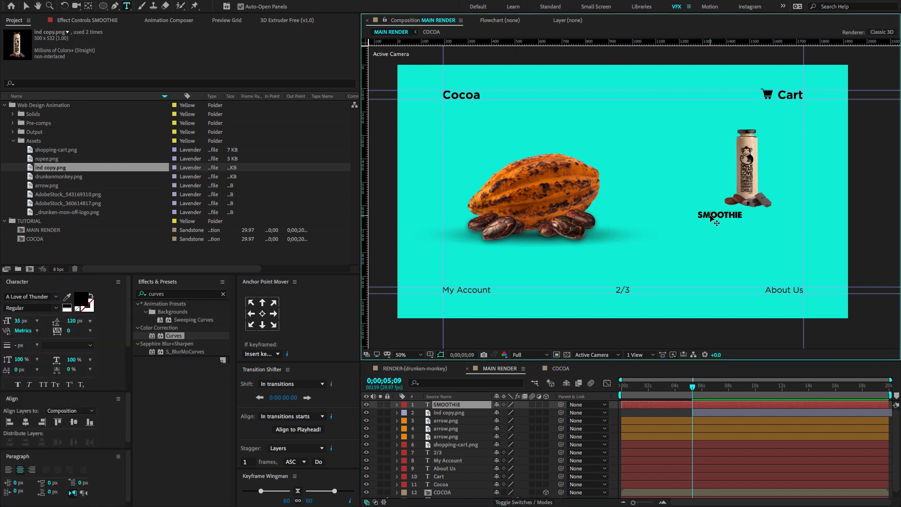
left_click(29, 296)
type("cedric")
left_click(36, 321)
left_click_drag(18, 321, 55, 314)
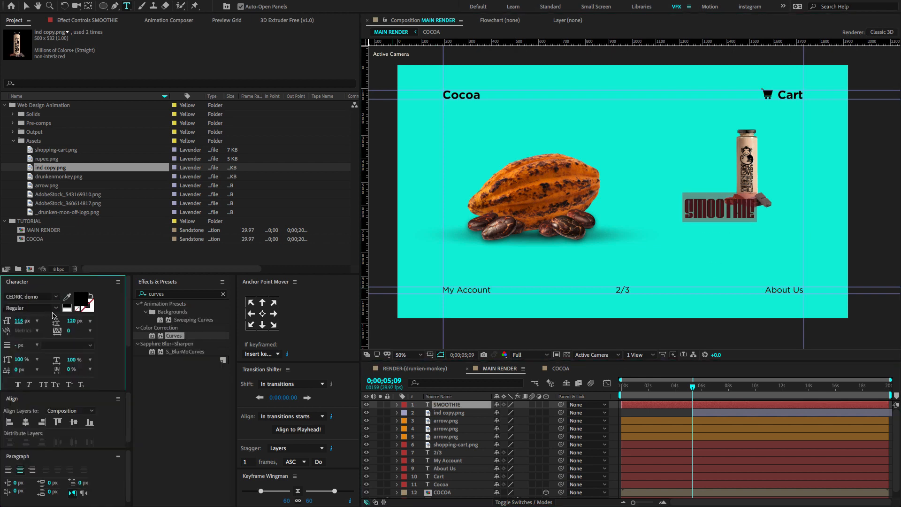
Trim the SMOOTHIE layer's start to 0;00;05;09 and enlarge its text to 130 px, placed under the bottle.
left_click_drag(638, 404, 689, 403)
key("=")
key("=")
key("=")
key("=")
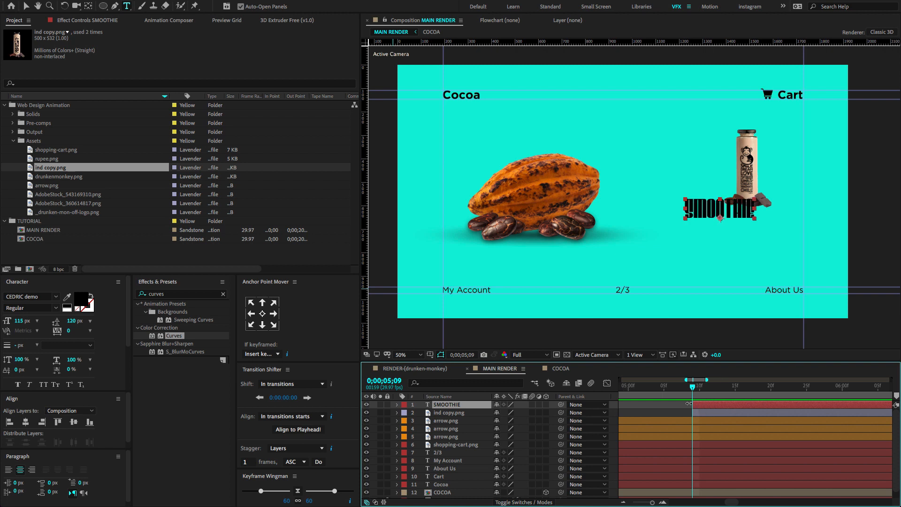
left_click_drag(19, 321, 30, 319)
Duplicate the SMOOTHIE layer, move the copy below it, and change its text to chocolate.
left_click(469, 405)
key("ctrl+d")
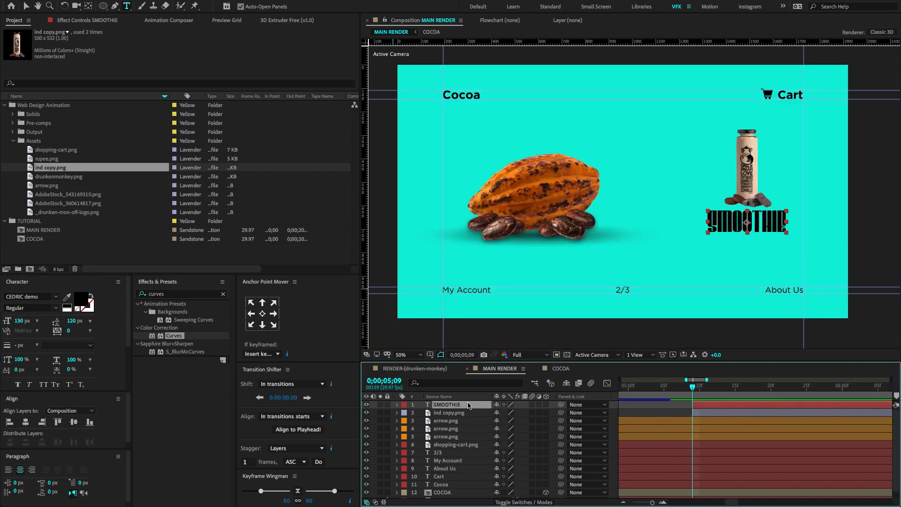
key("shift+Down")
key("shift+Down")
key("shift+Down")
key("shift+Down")
key("shift+Down")
double_click(468, 405)
type("chocolate")
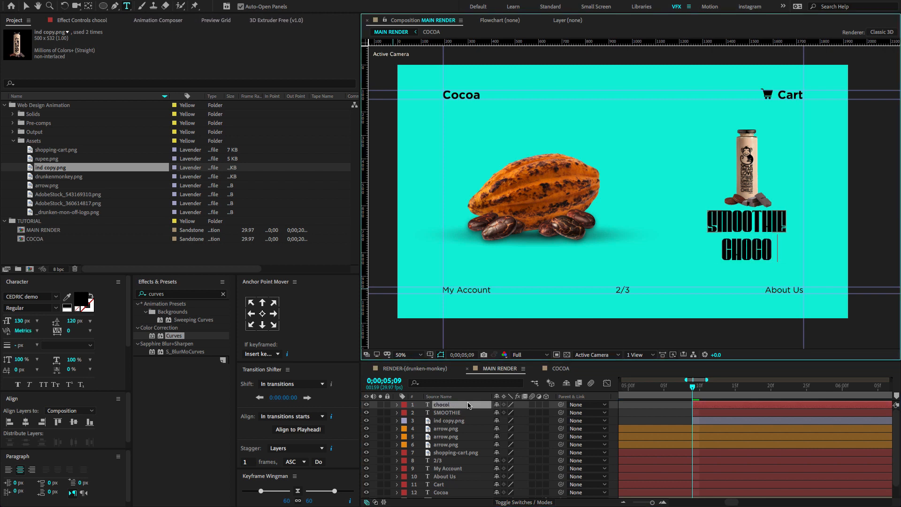
Align the chocolate text closely beneath SMOOTHIE and set the text tracking to 39.
left_click(673, 415)
left_click(471, 405)
key("Up")
key("Up")
key("Up")
key("Up")
key("Up")
key("Up")
key("Up")
key("Up")
key("shift+Right")
key("Right")
left_click(461, 411, "shift")
mouse_move(70, 321)
left_mouse_down()
mouse_move(70, 331)
mouse_move(84, 329)
left_mouse_up()
key("ctrl+z")
left_click(679, 417)
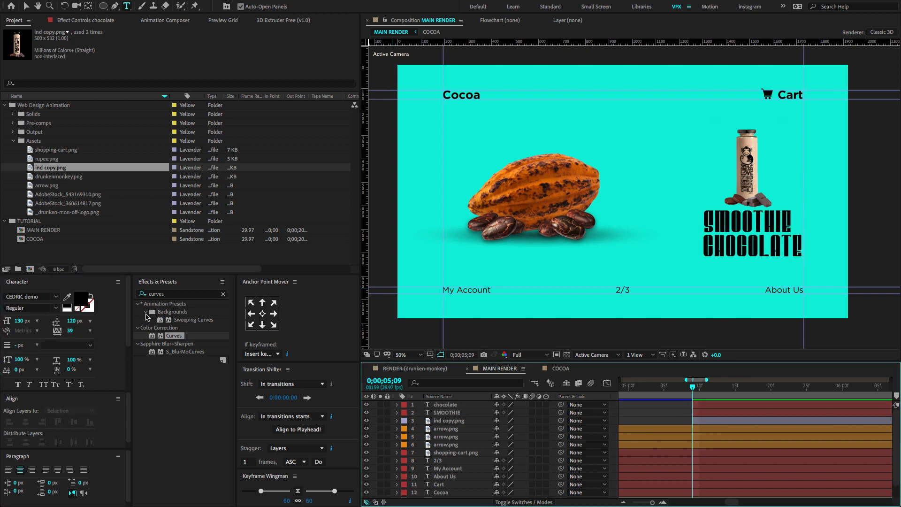
Find the tracking text presets and apply Decrease Tracking to both the SMOOTHIE and chocolate layers.
left_click(190, 298)
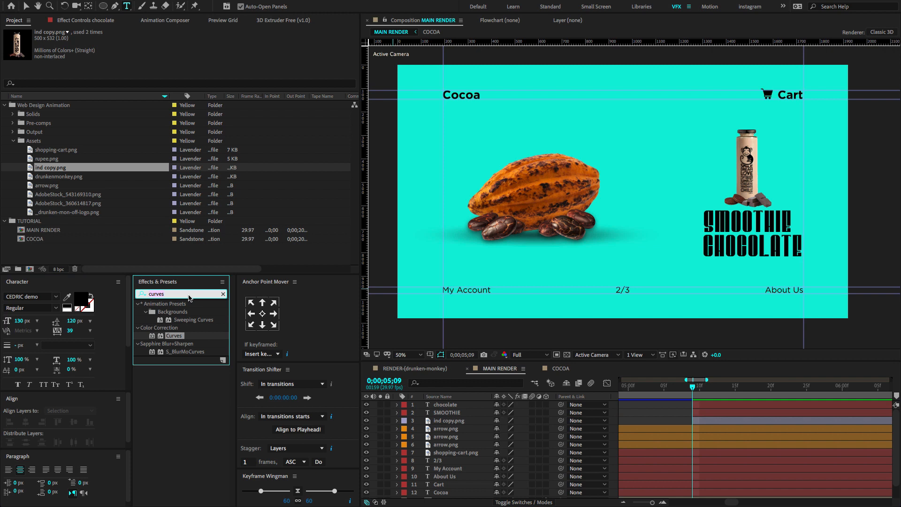
type("tracki")
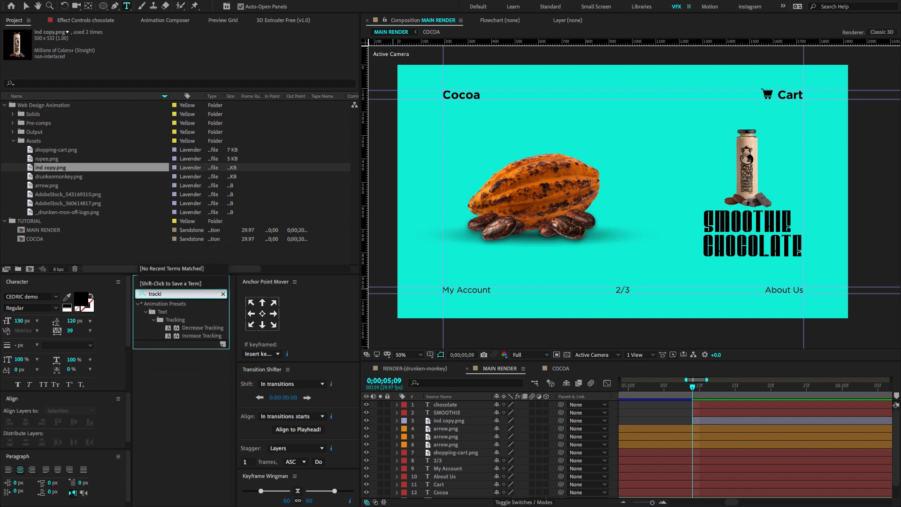
left_click(181, 329)
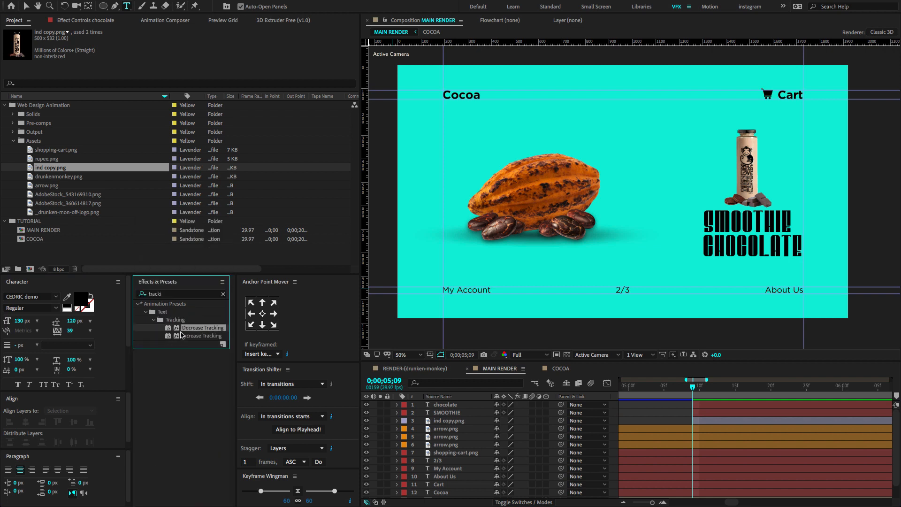
left_click_drag(482, 412, 482, 414)
left_click_drag(375, 360, 446, 404)
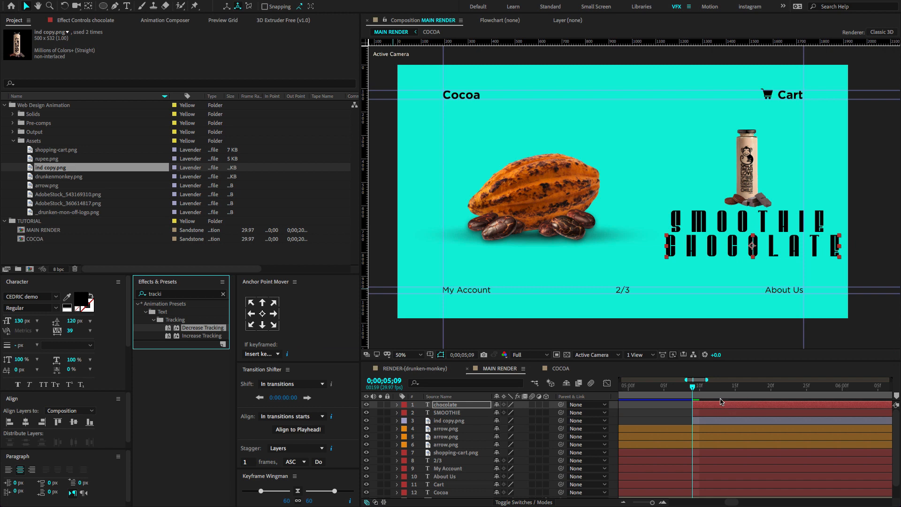
Preview the decreasing tracking on the two text layers from 0;00;05;08.
left_click(686, 395)
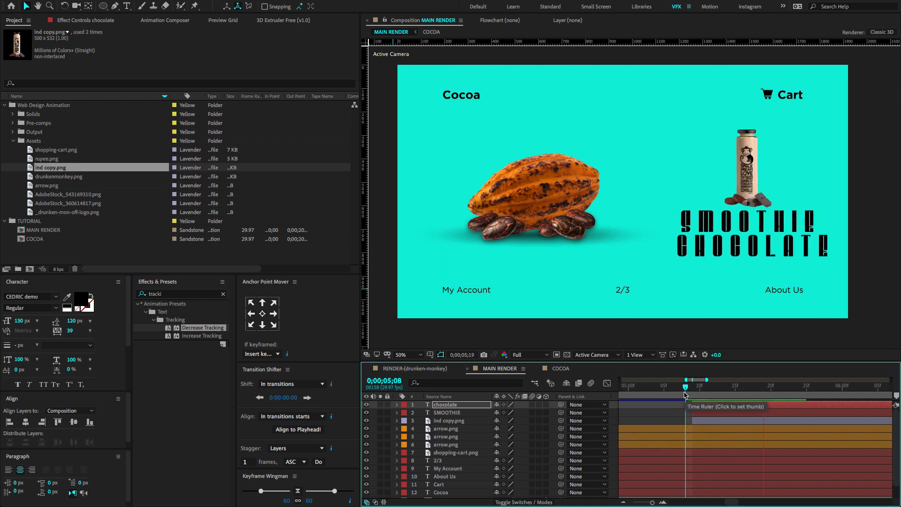
key("space")
left_click_drag(693, 392, 618, 399)
Reshape the speed graph of both text layers' Tracking Amount keyframes into a sharp early peak with a long slowdown.
left_click(478, 414, "shift")
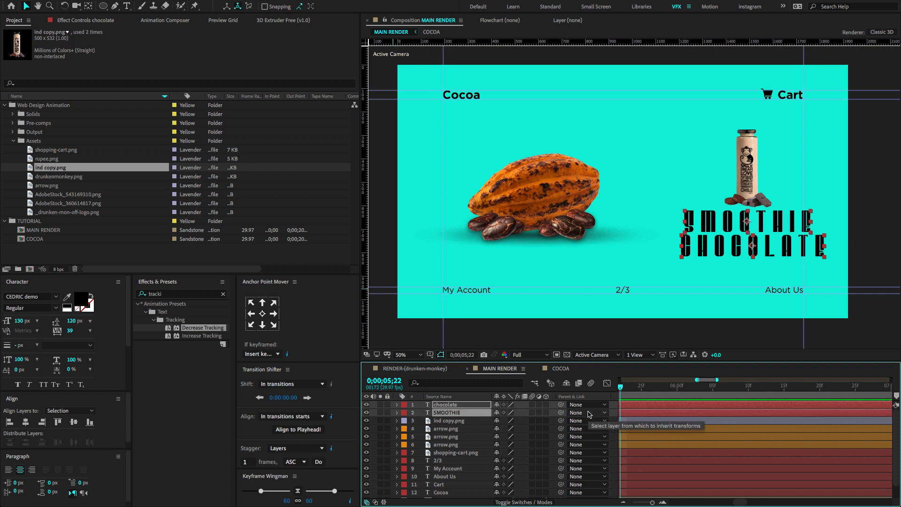
key("minus")
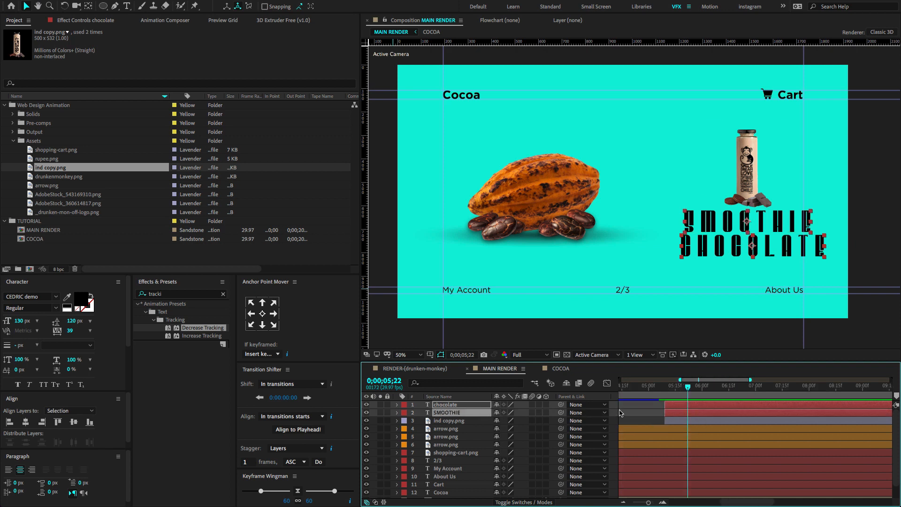
key("u")
left_click_drag(755, 408, 642, 434)
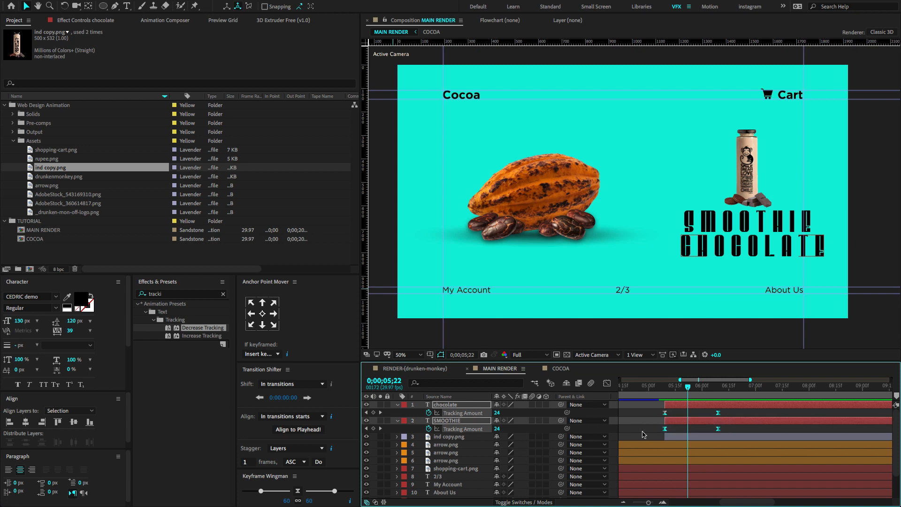
left_click(607, 383)
left_click_drag(731, 435, 691, 407)
Preview the eased tracking animation and return to the text layers' start at 0;00;05;09.
left_click(657, 391)
key("space")
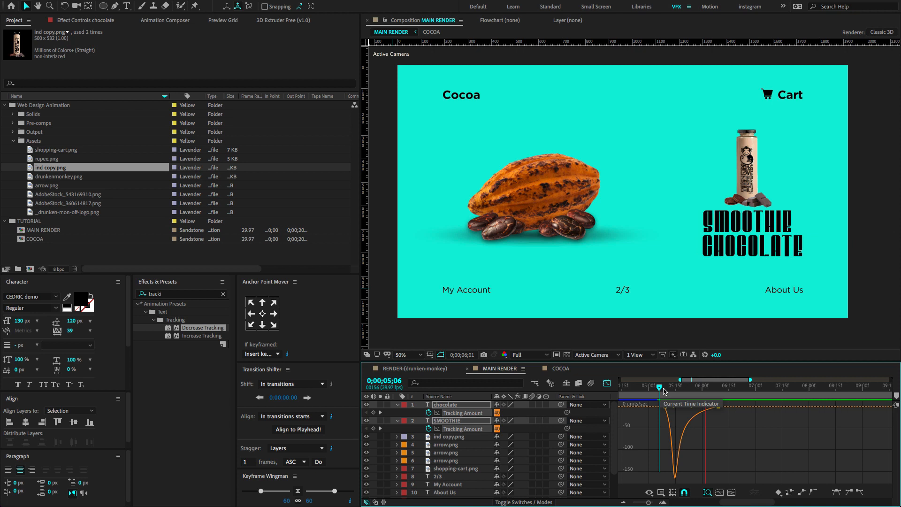
left_click(662, 391)
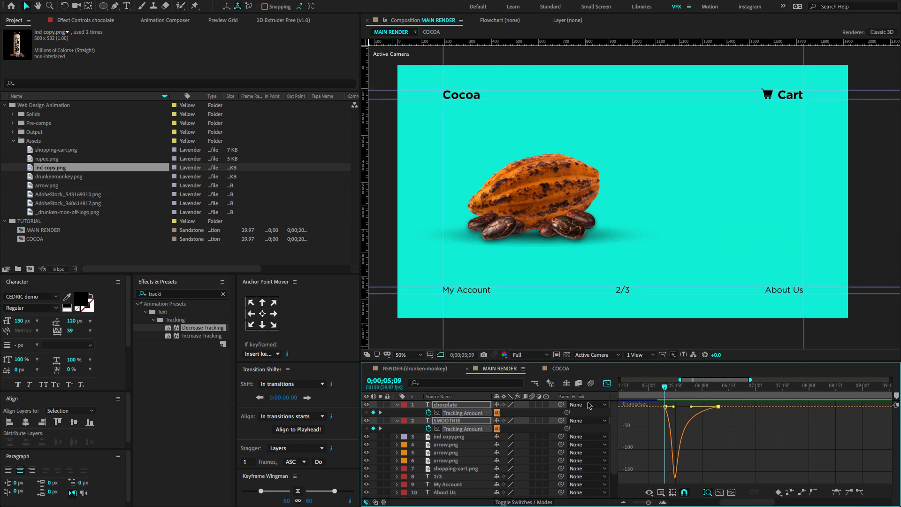
Keyframe both text layers' Position at 0;00;05;09 and 0;00;06;09, with starting X values of 1950.1 for chocolate and 1928.1 for SMOOTHIE.
left_click(396, 405)
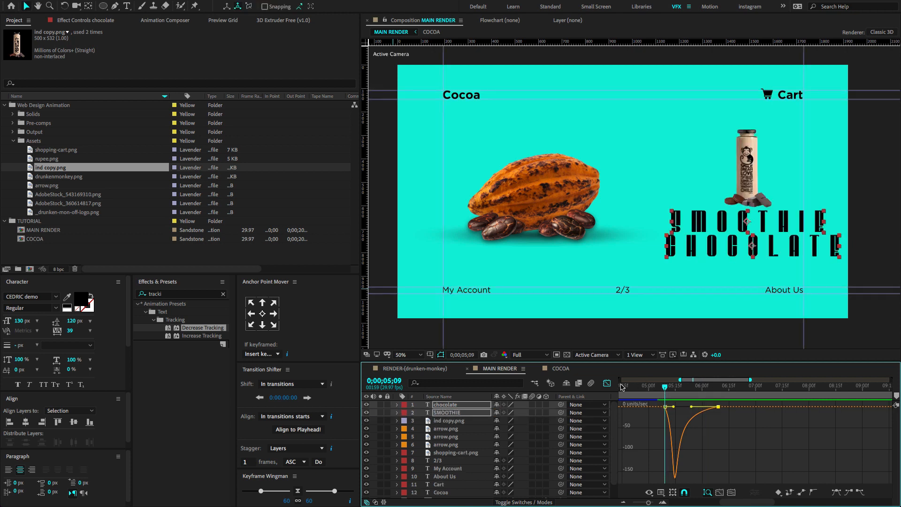
left_click(607, 383)
key("equal")
key("equal")
key("equal")
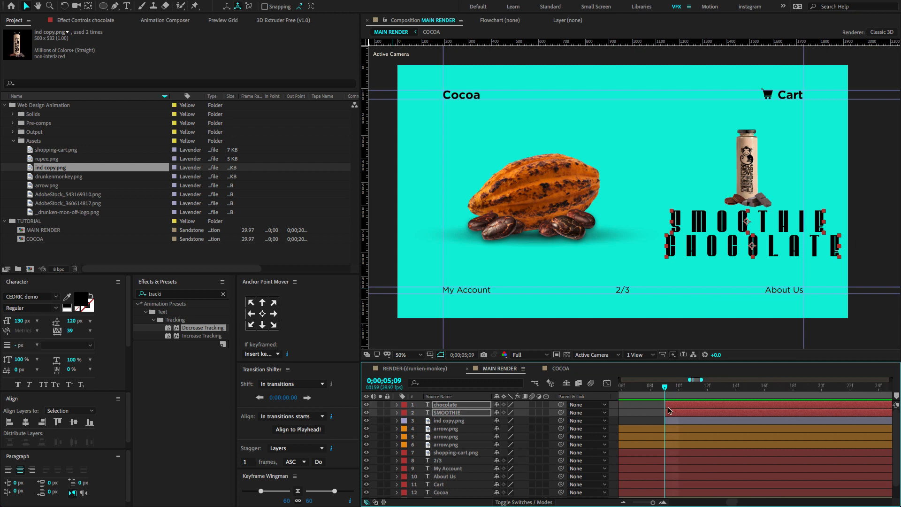
key("p")
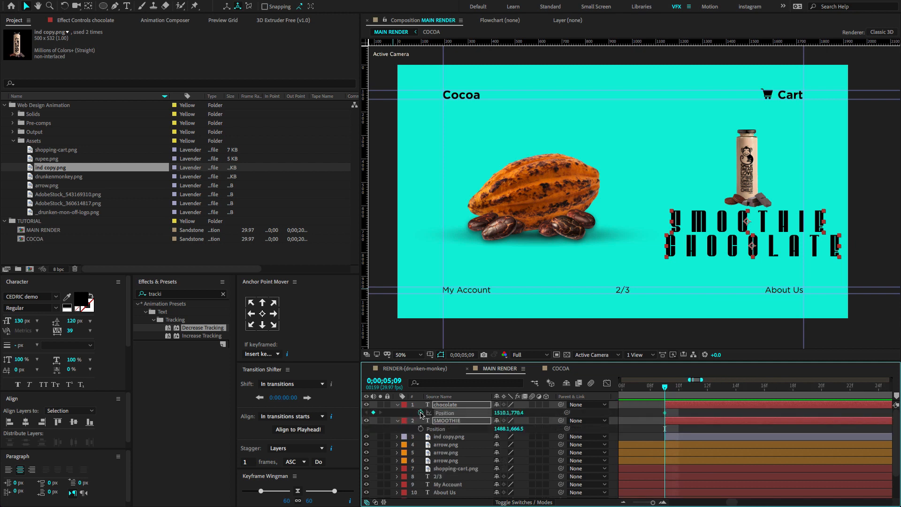
key("space")
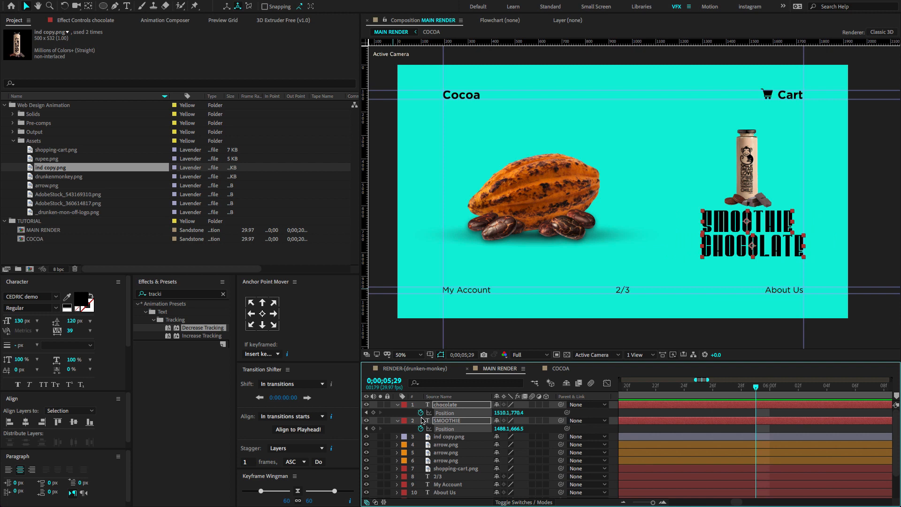
key("minus")
key("minus")
key("minus")
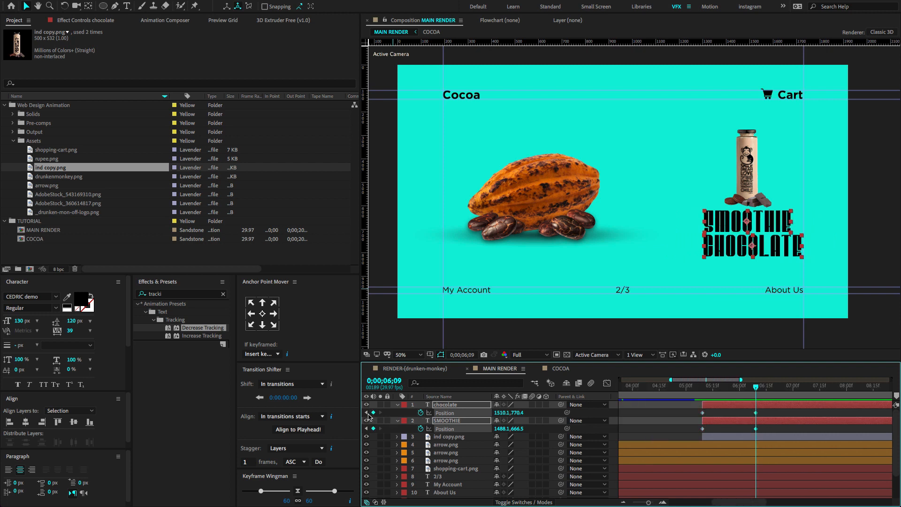
left_click(367, 413)
left_click_drag(502, 413, 522, 413)
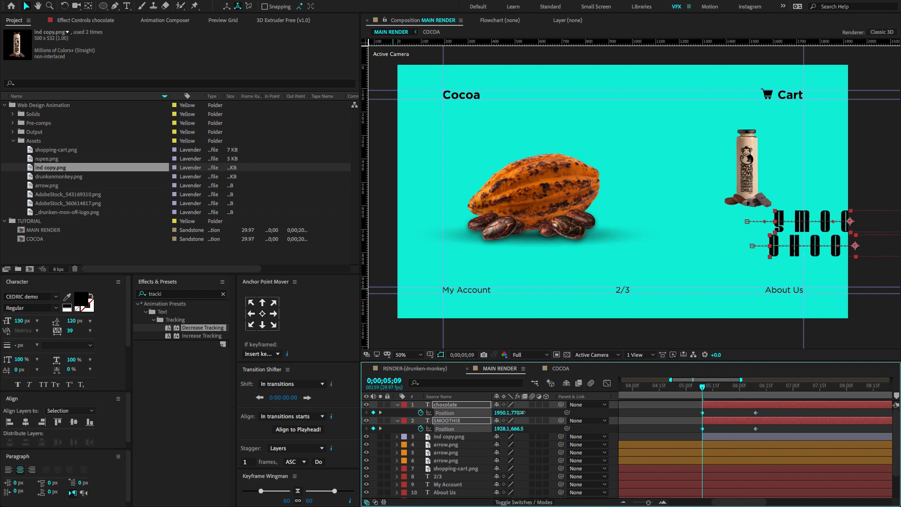
Keyframe both text layers' Opacity from 0% at 0;00;05;09 to 100% at 0;00;06;09, and reveal all their keyframes.
key("t")
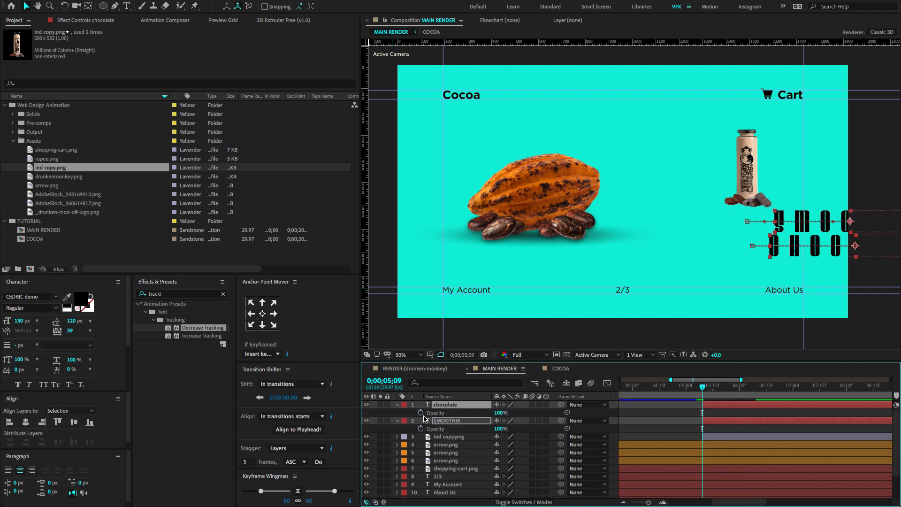
left_click(421, 413)
key("shift+Page_Down")
key("shift+Page_Down")
key("shift+Page_Down")
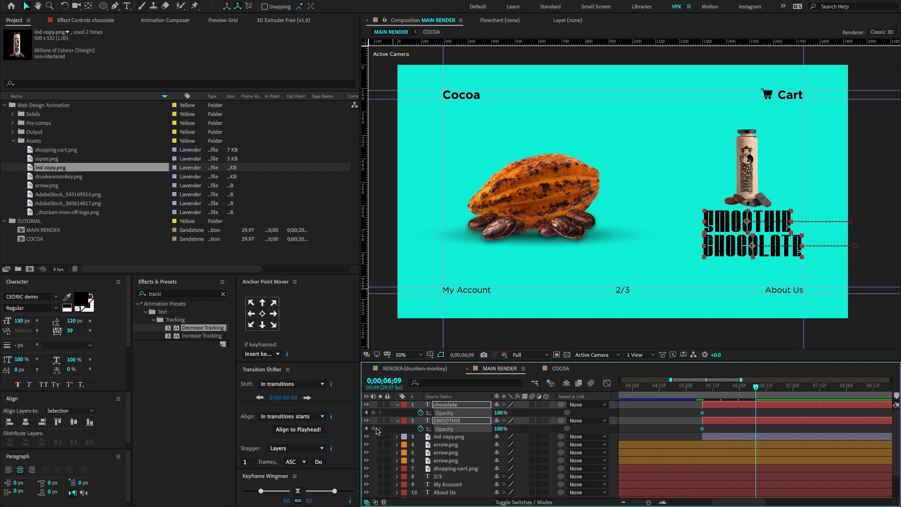
left_click(368, 429)
type("0")
key("Return")
key("u")
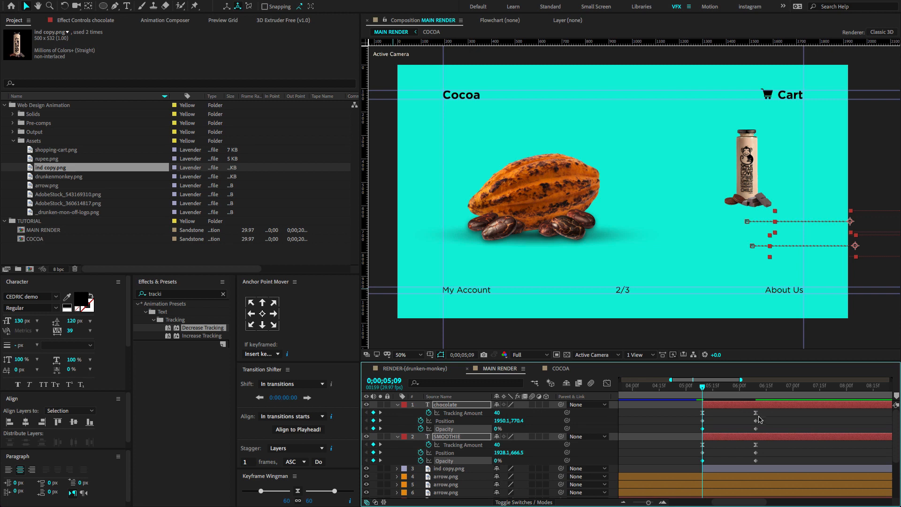
Easy-ease both text layers' Tracking Amount, Position and Opacity keyframes, shape their speed graphs into a sharp early peak, and preview.
left_click_drag(777, 410, 695, 471)
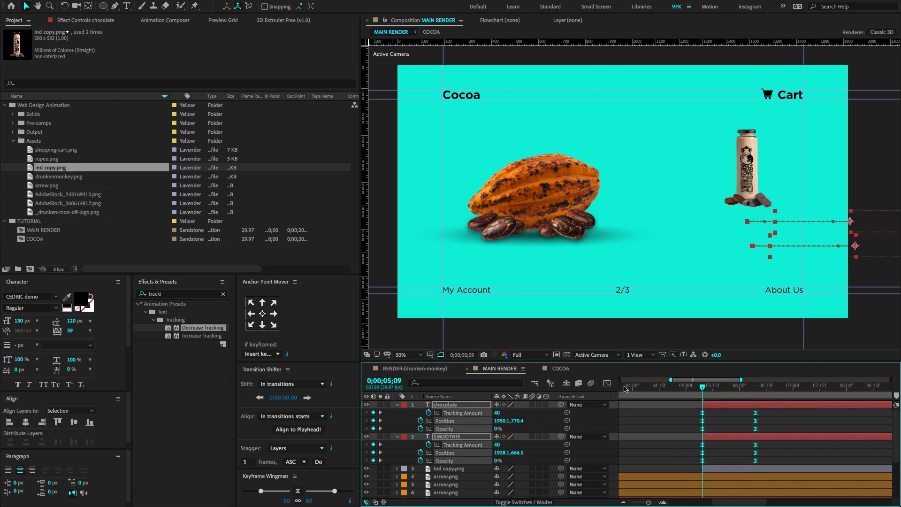
left_click(608, 383)
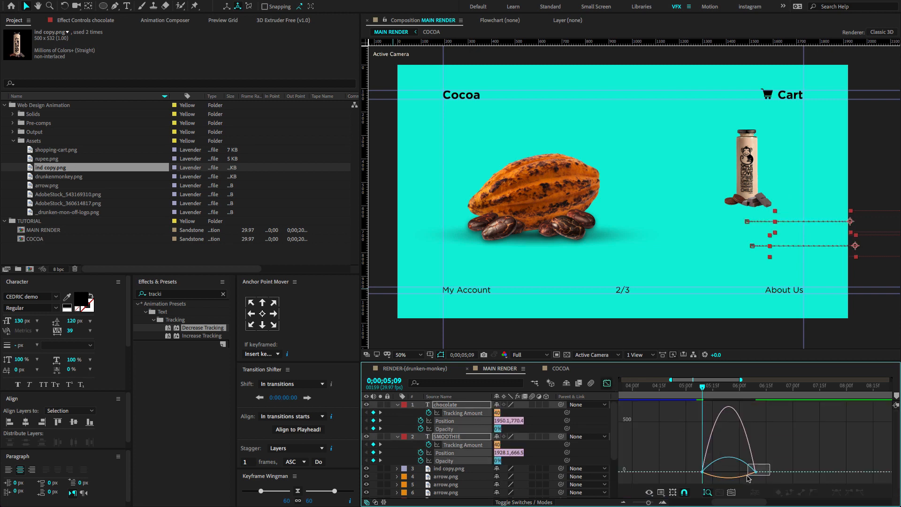
left_click_drag(748, 473, 727, 475)
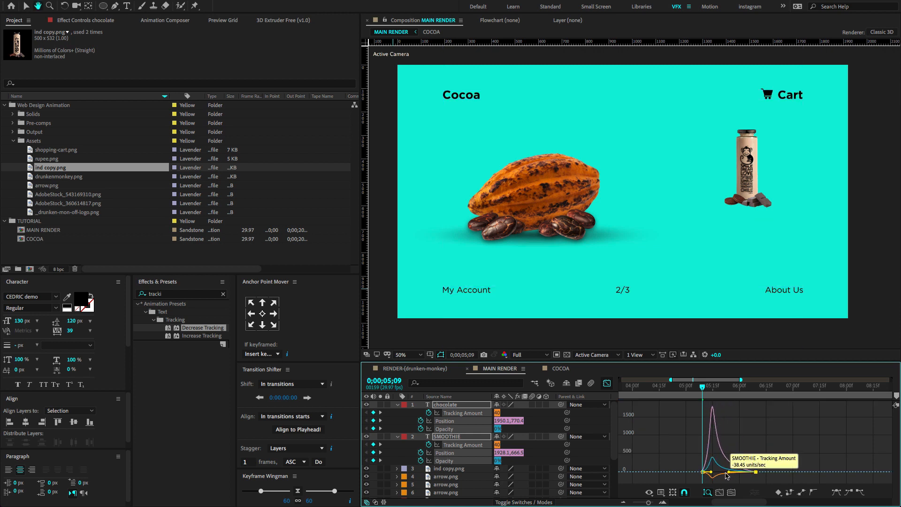
key("space")
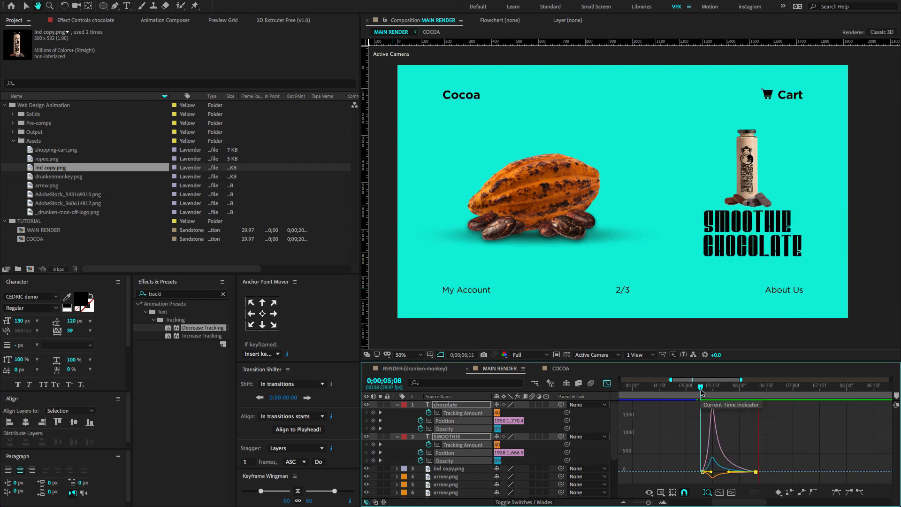
key("space")
key("shift+F3")
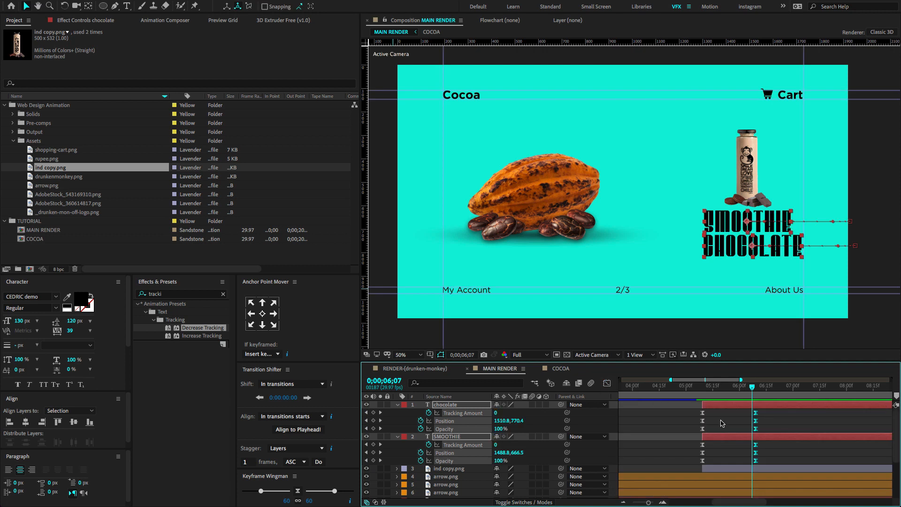
Move both text layers' ending Opacity keyframes earlier to 0;00;05;25 and preview the faster fade-in.
left_click(722, 424)
left_click(730, 386)
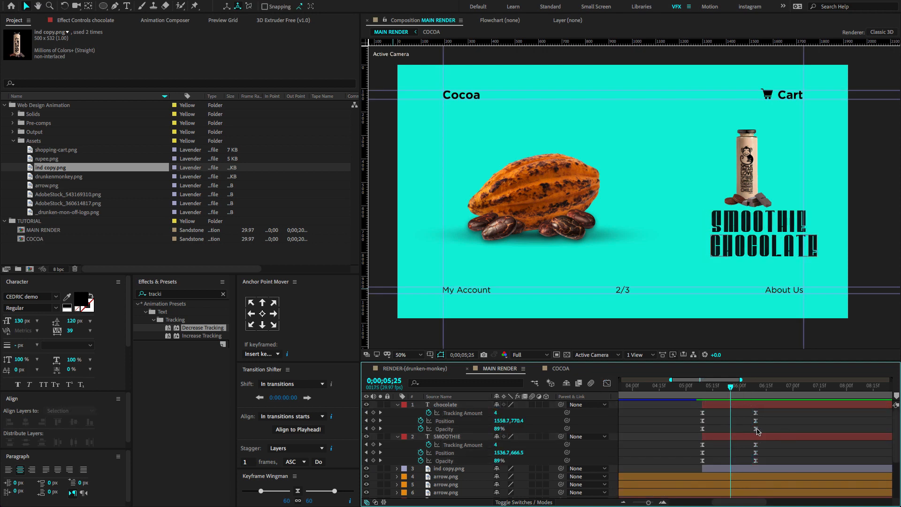
left_click(756, 428)
left_click(756, 462, "shift")
left_click_drag(755, 461, 731, 466)
left_click(703, 388)
key("space")
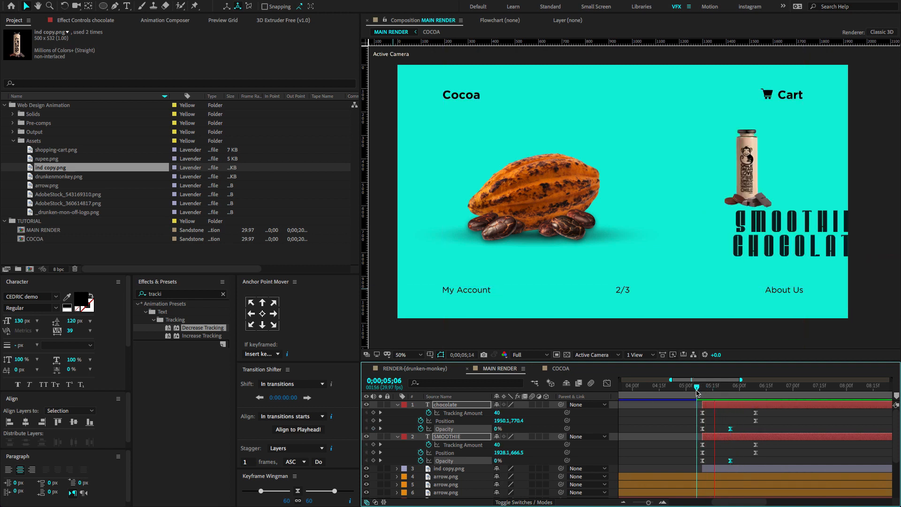
Collapse the text layers and reveal the Position of ind copy.png with the playhead at the layer's start, 0;00;05;09.
key("Home")
left_click(398, 405)
left_click(442, 422)
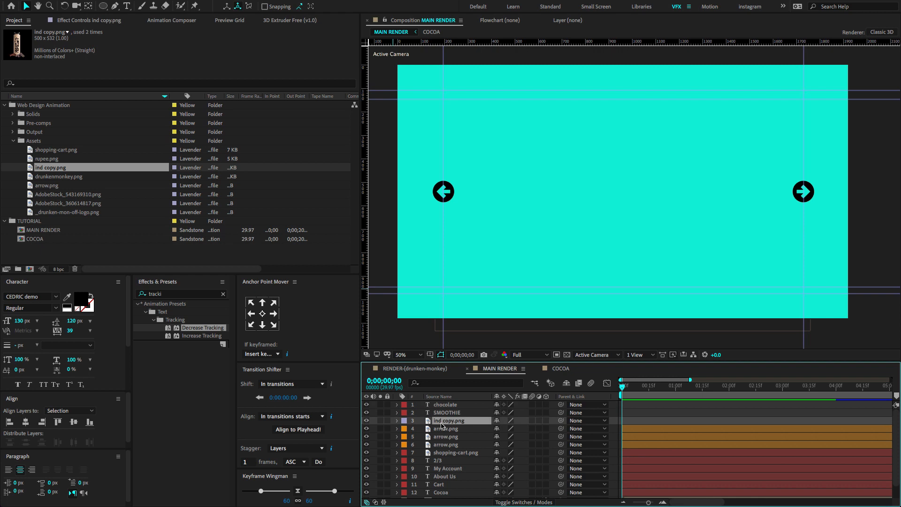
key("minus")
key("minus")
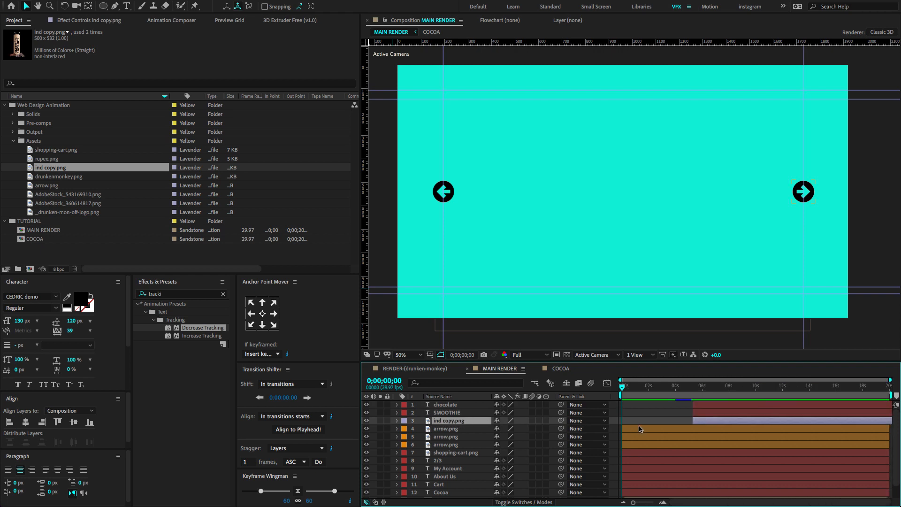
left_click_drag(678, 390, 707, 389)
key("semicolon")
key("p")
Keyframe the ind copy.png bottle's Position at 0;00;05;09 and 0;00;06;09, with a starting X value of 2106.0 outside the frame.
left_click(420, 429)
key("minus")
key("minus")
key("shift+Page_Down")
key("shift+Page_Down")
key("shift+Page_Down")
left_click(373, 429)
key("j")
left_click_drag(498, 429, 520, 426)
Easy-ease the bottle's Position keyframes, shape their speed graph into a sharp early peak with a long slowdown, and preview the slide-in.
left_click_drag(691, 427, 766, 441)
key("F9")
key("shift+F3")
left_click_drag(747, 478, 724, 480)
key("space")
left_click(694, 389)
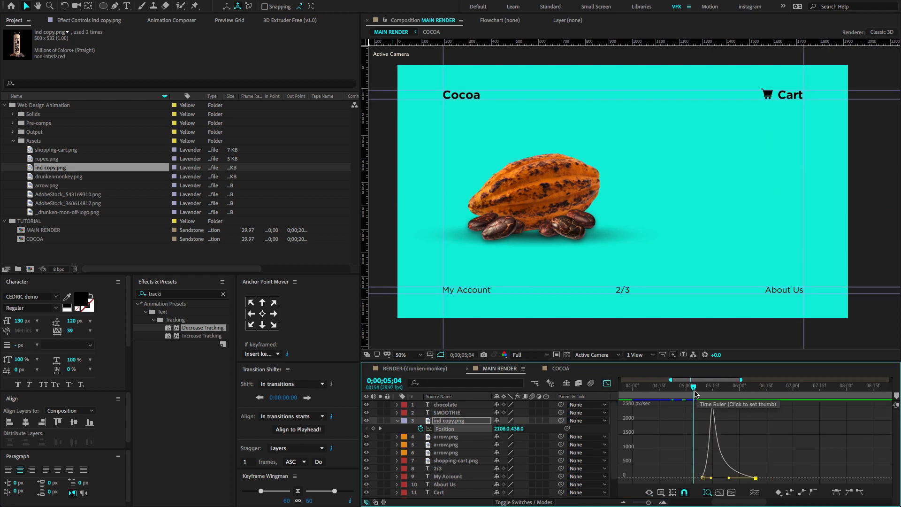
key("space")
key("space")
key("u")
key("shift+F3")
Shift the chocolate, SMOOTHIE and ind copy.png layers earlier to start at about 4.5 seconds, and replay the composition from the beginning.
key("minus")
key("minus")
left_click_drag(710, 394, 707, 426)
left_click(716, 405)
left_click(717, 421, "shift")
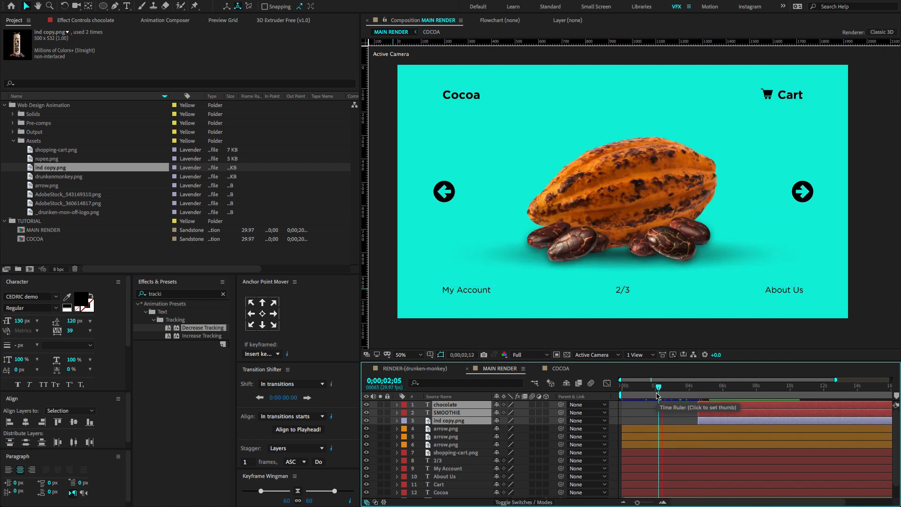
left_click(622, 387)
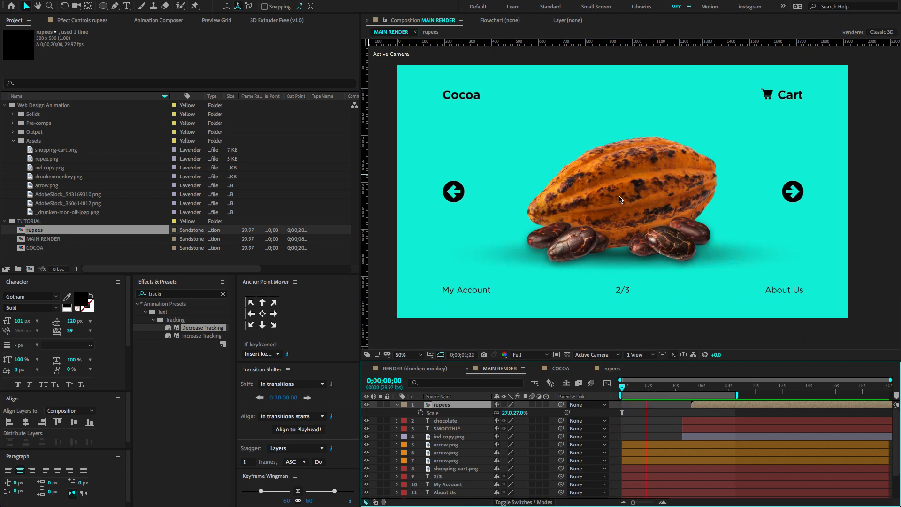